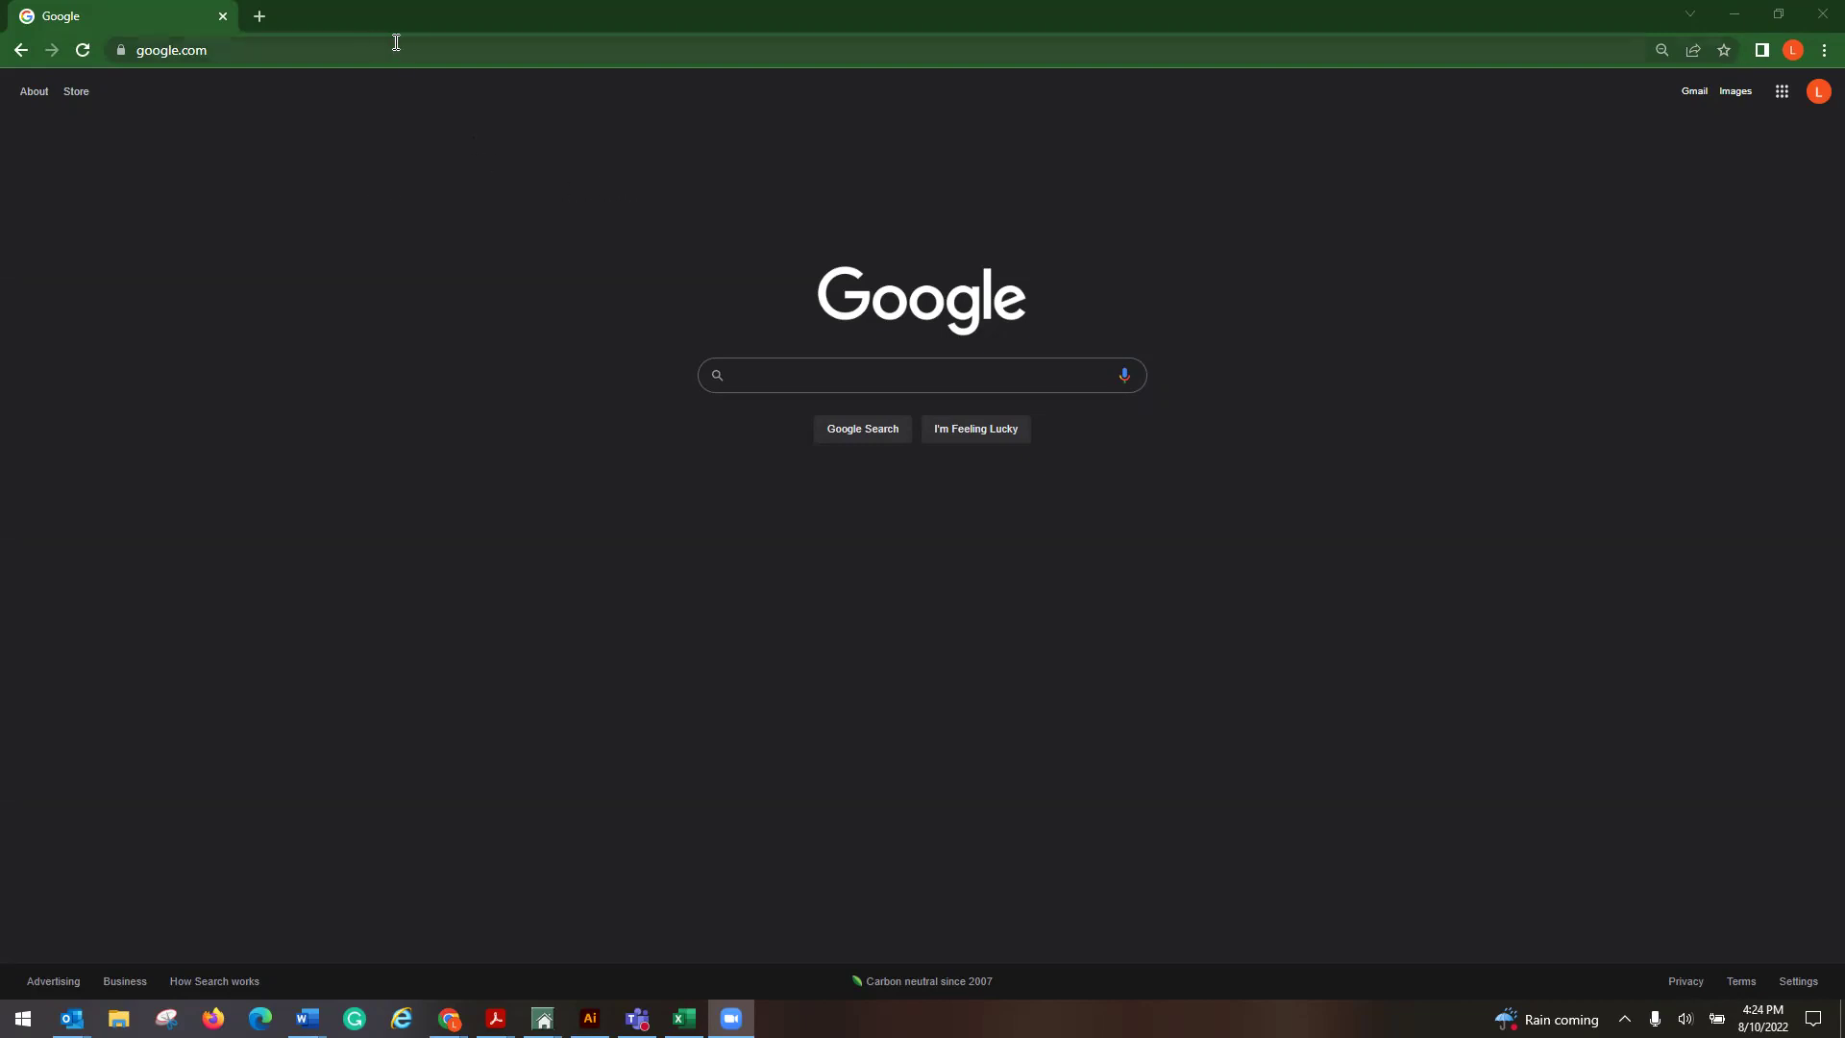
{"action": "left_click", "coordinate": [918, 373]}
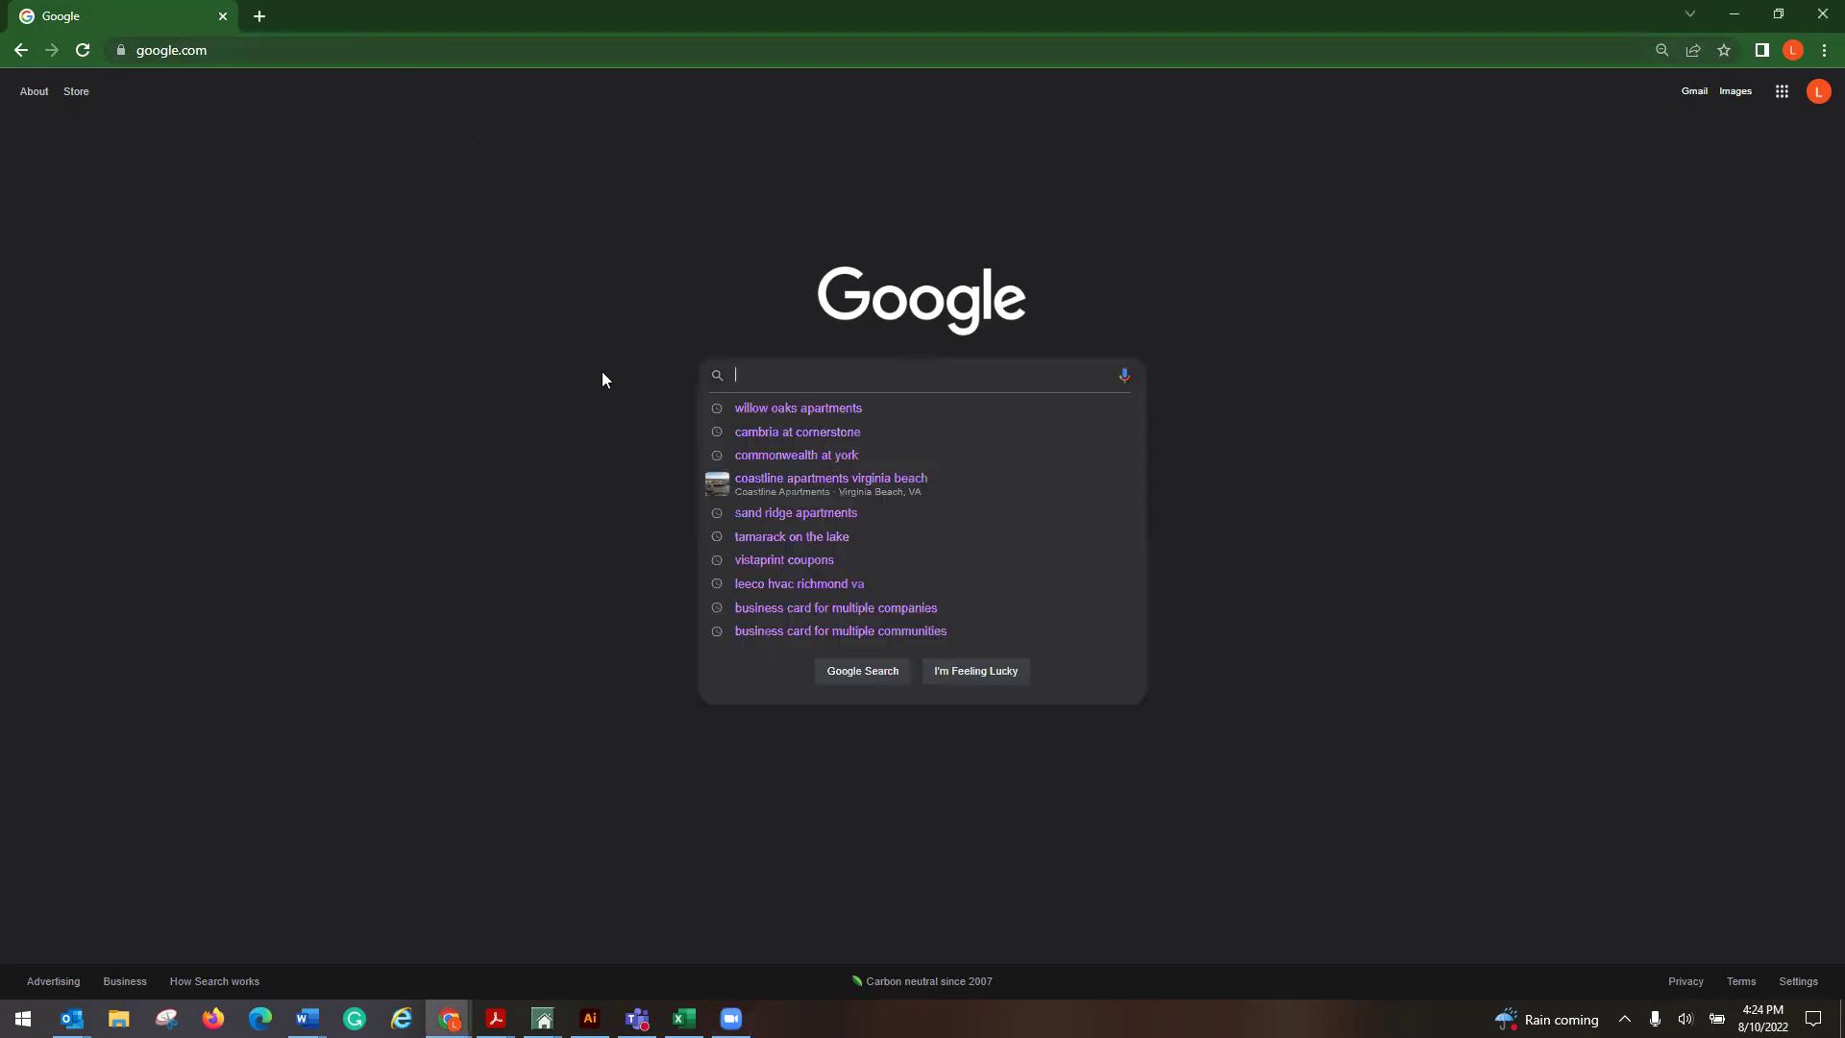
{"action": "left_click", "coordinate": [1247, 324]}
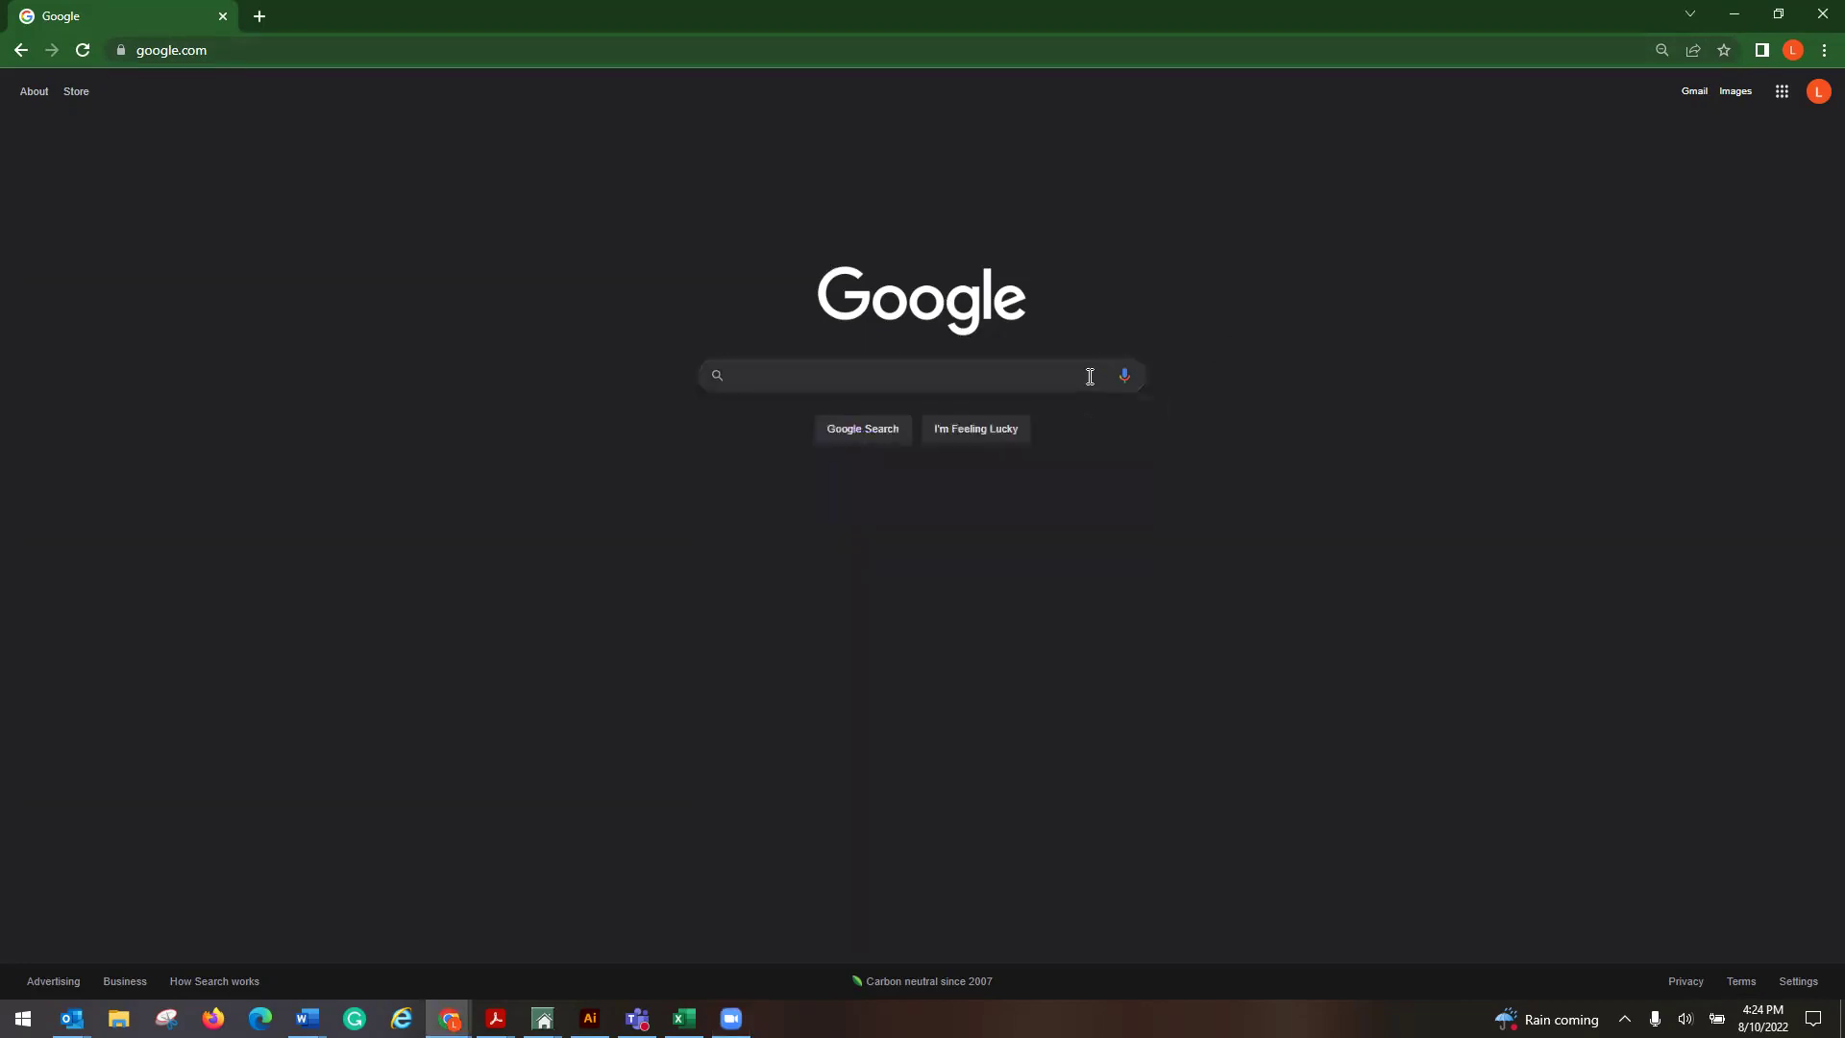
{"action": "left_click", "coordinate": [1090, 376]}
{"action": "type", "text": "village"}
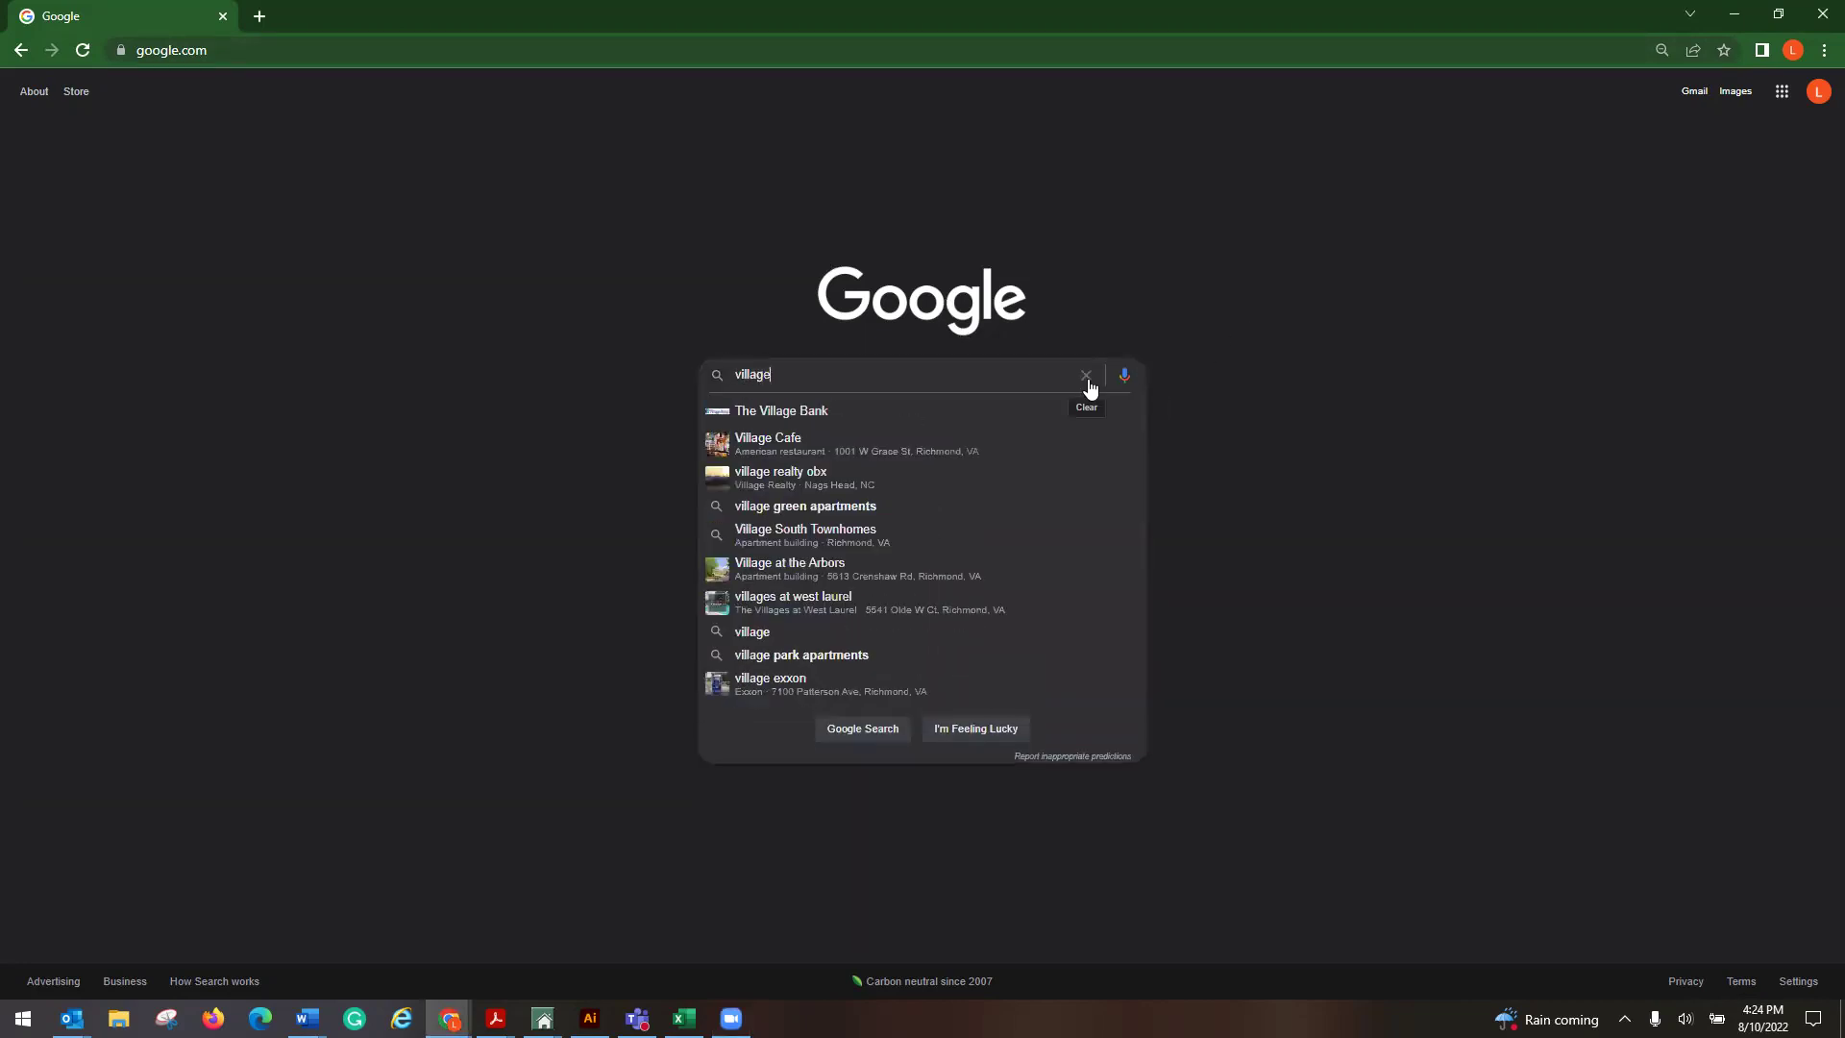
{"action": "type", "text": "satthecrossing.com"}
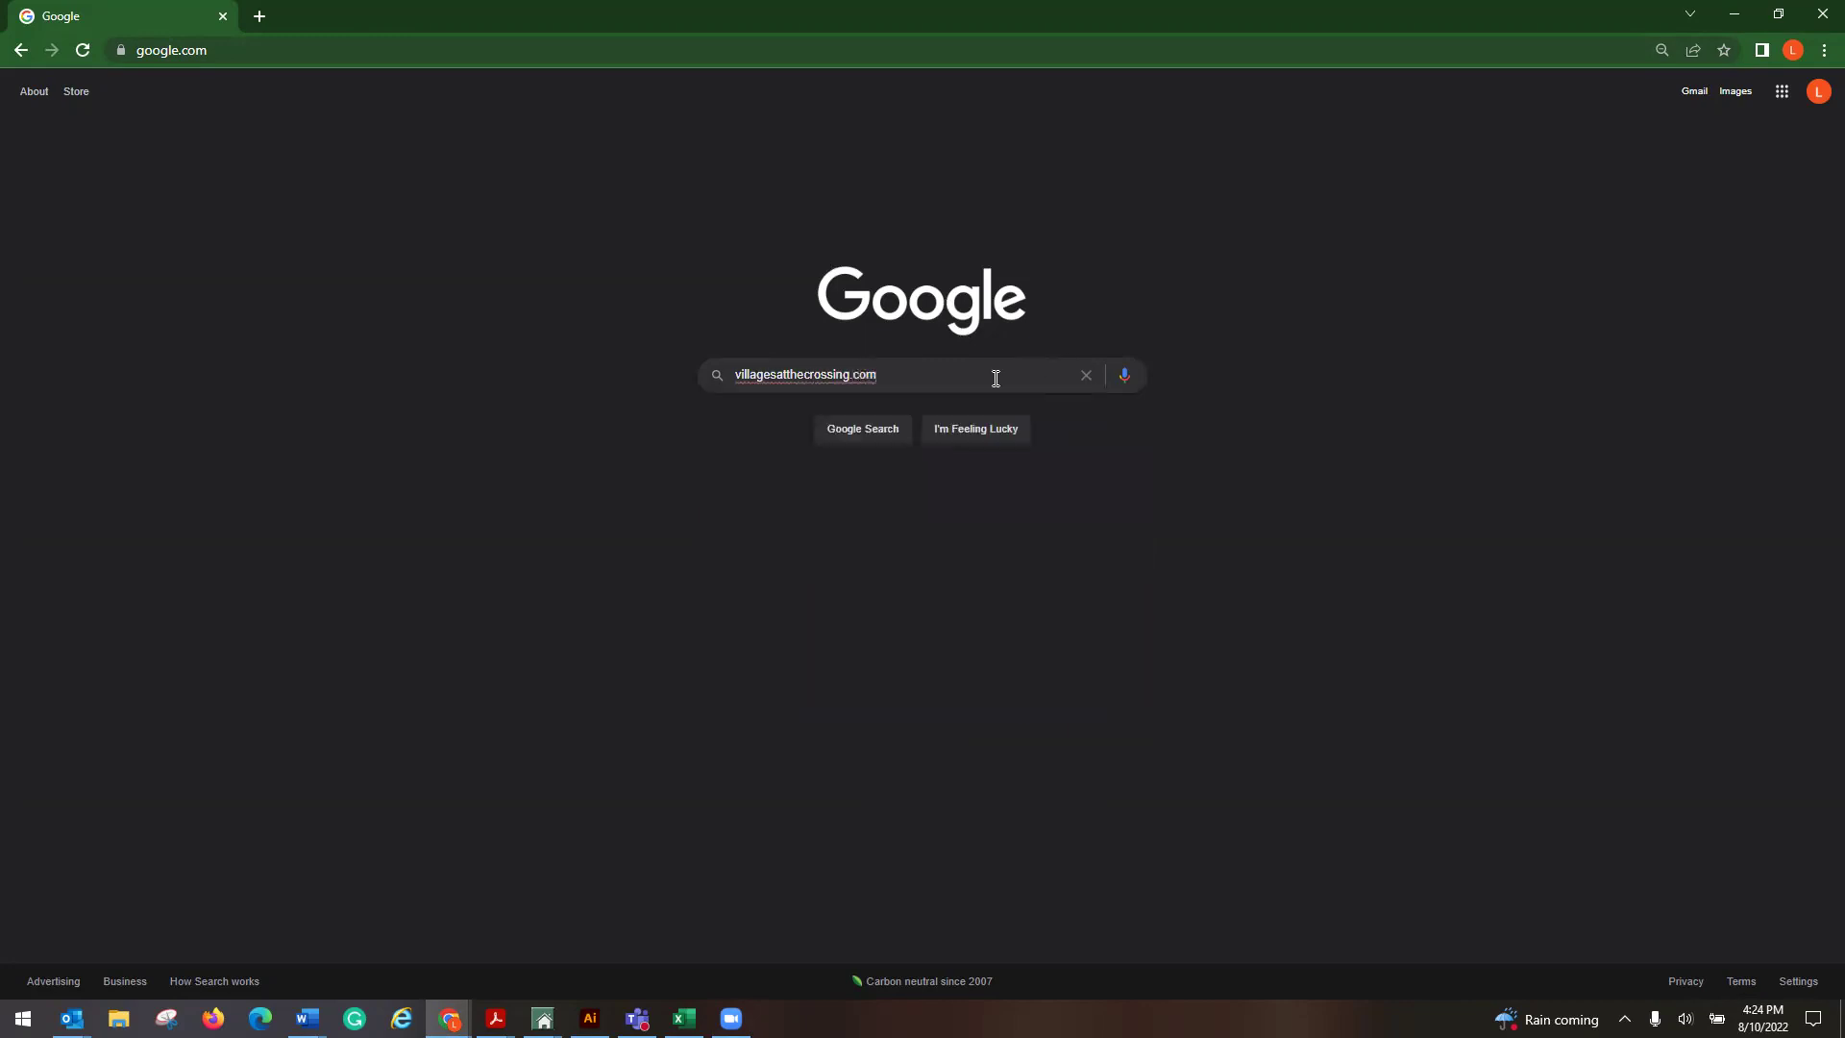
{"action": "key", "text": "Home"}
{"action": "type", "text": "www."}
{"action": "key", "text": "ctrl+a"}
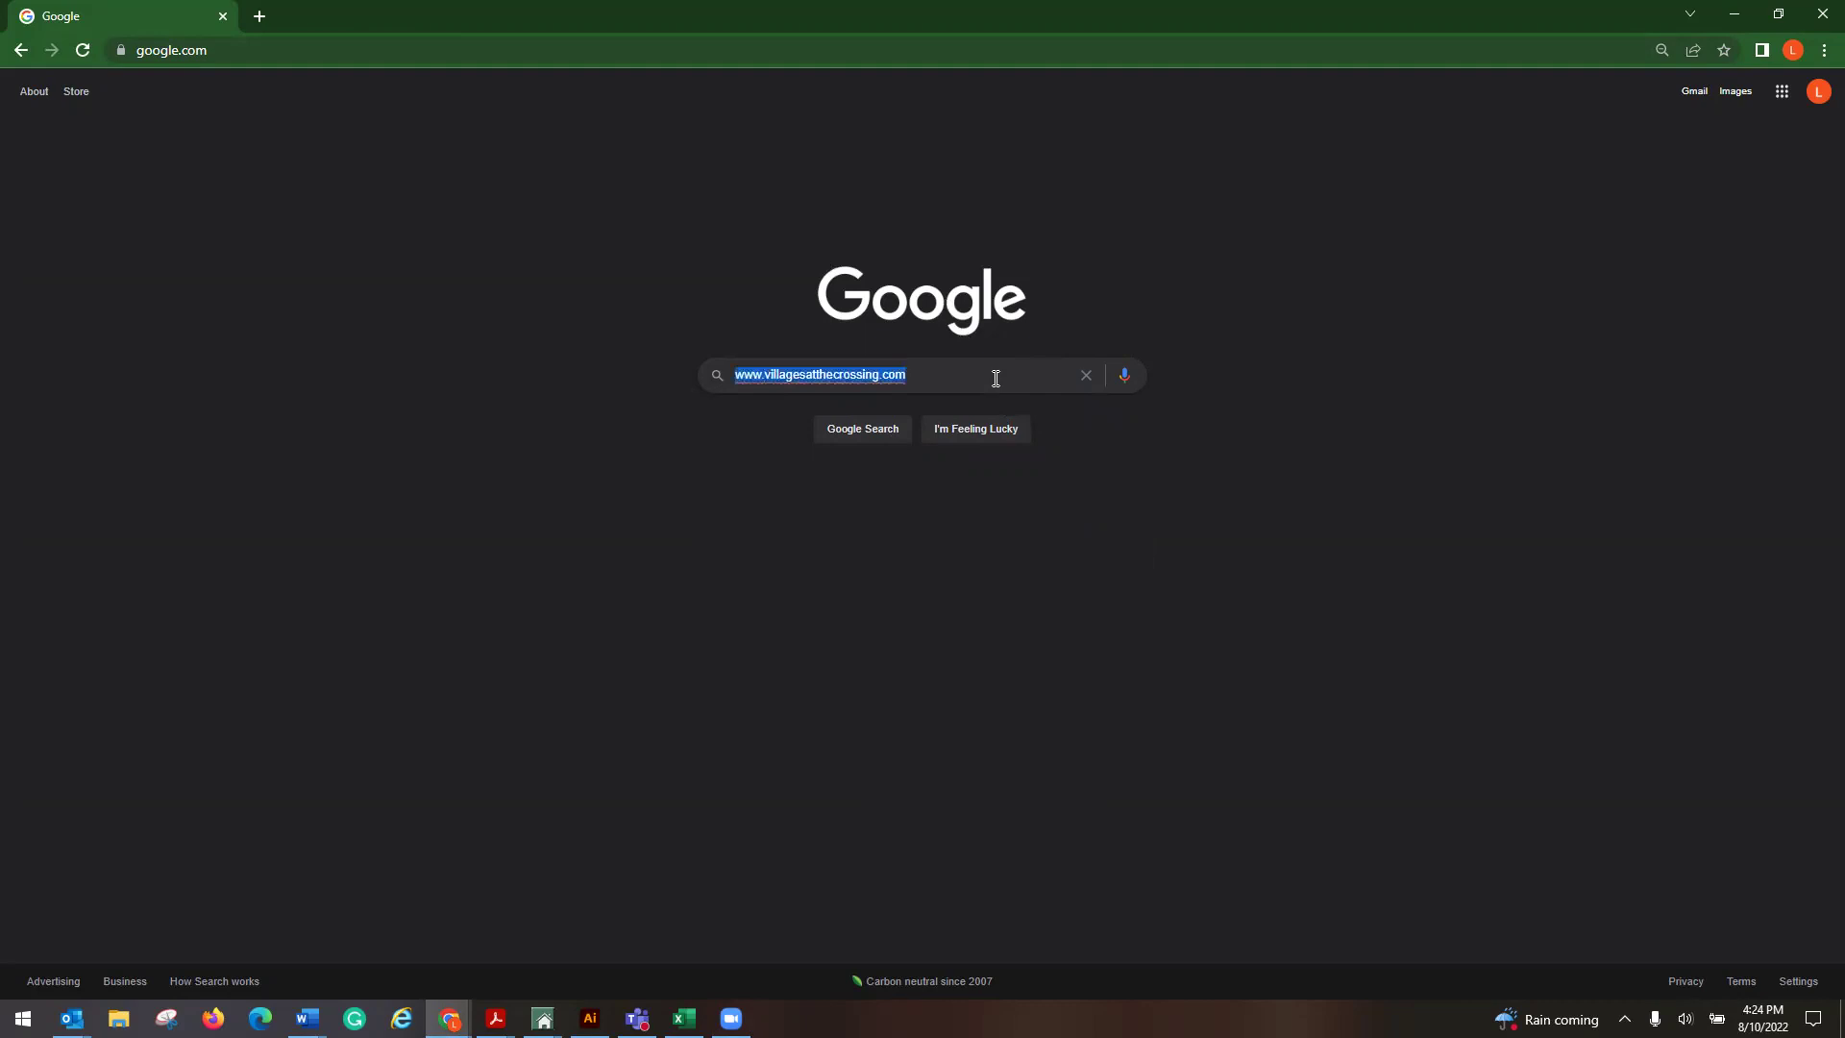
{"action": "key", "text": "ctrl+x"}
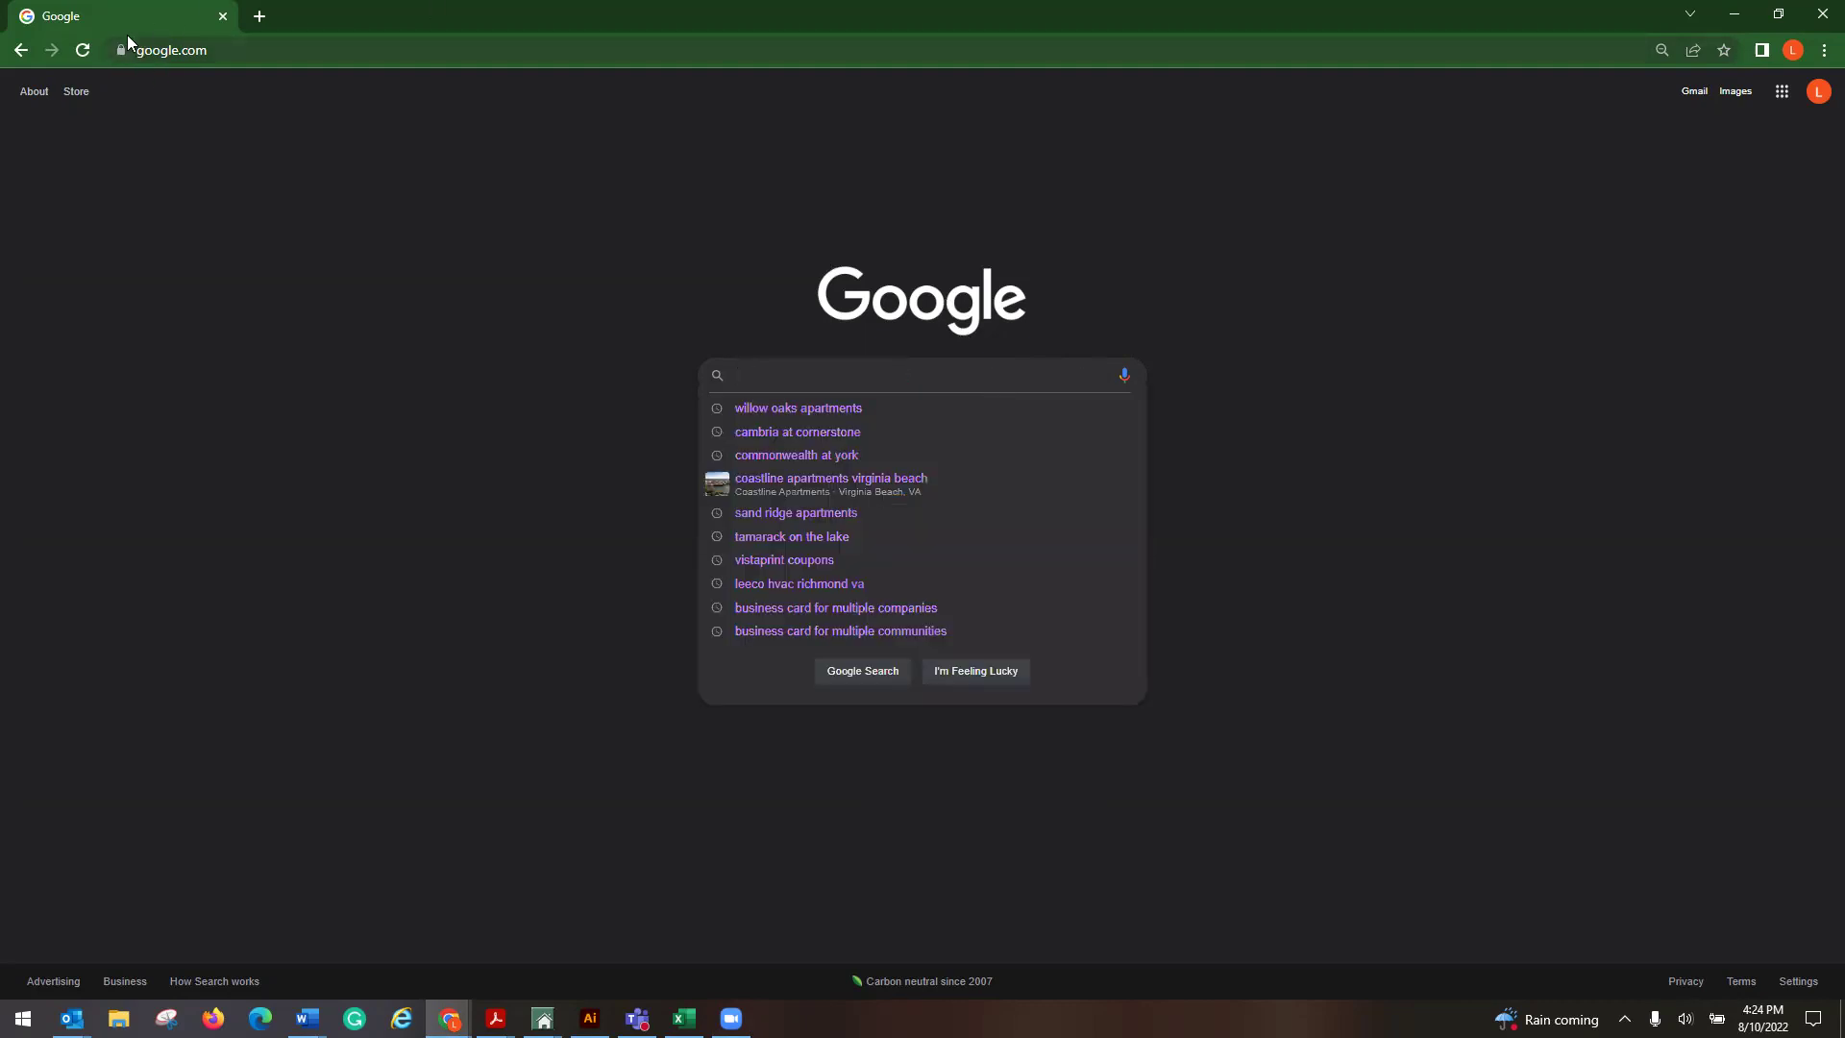
{"action": "left_click", "coordinate": [192, 50]}
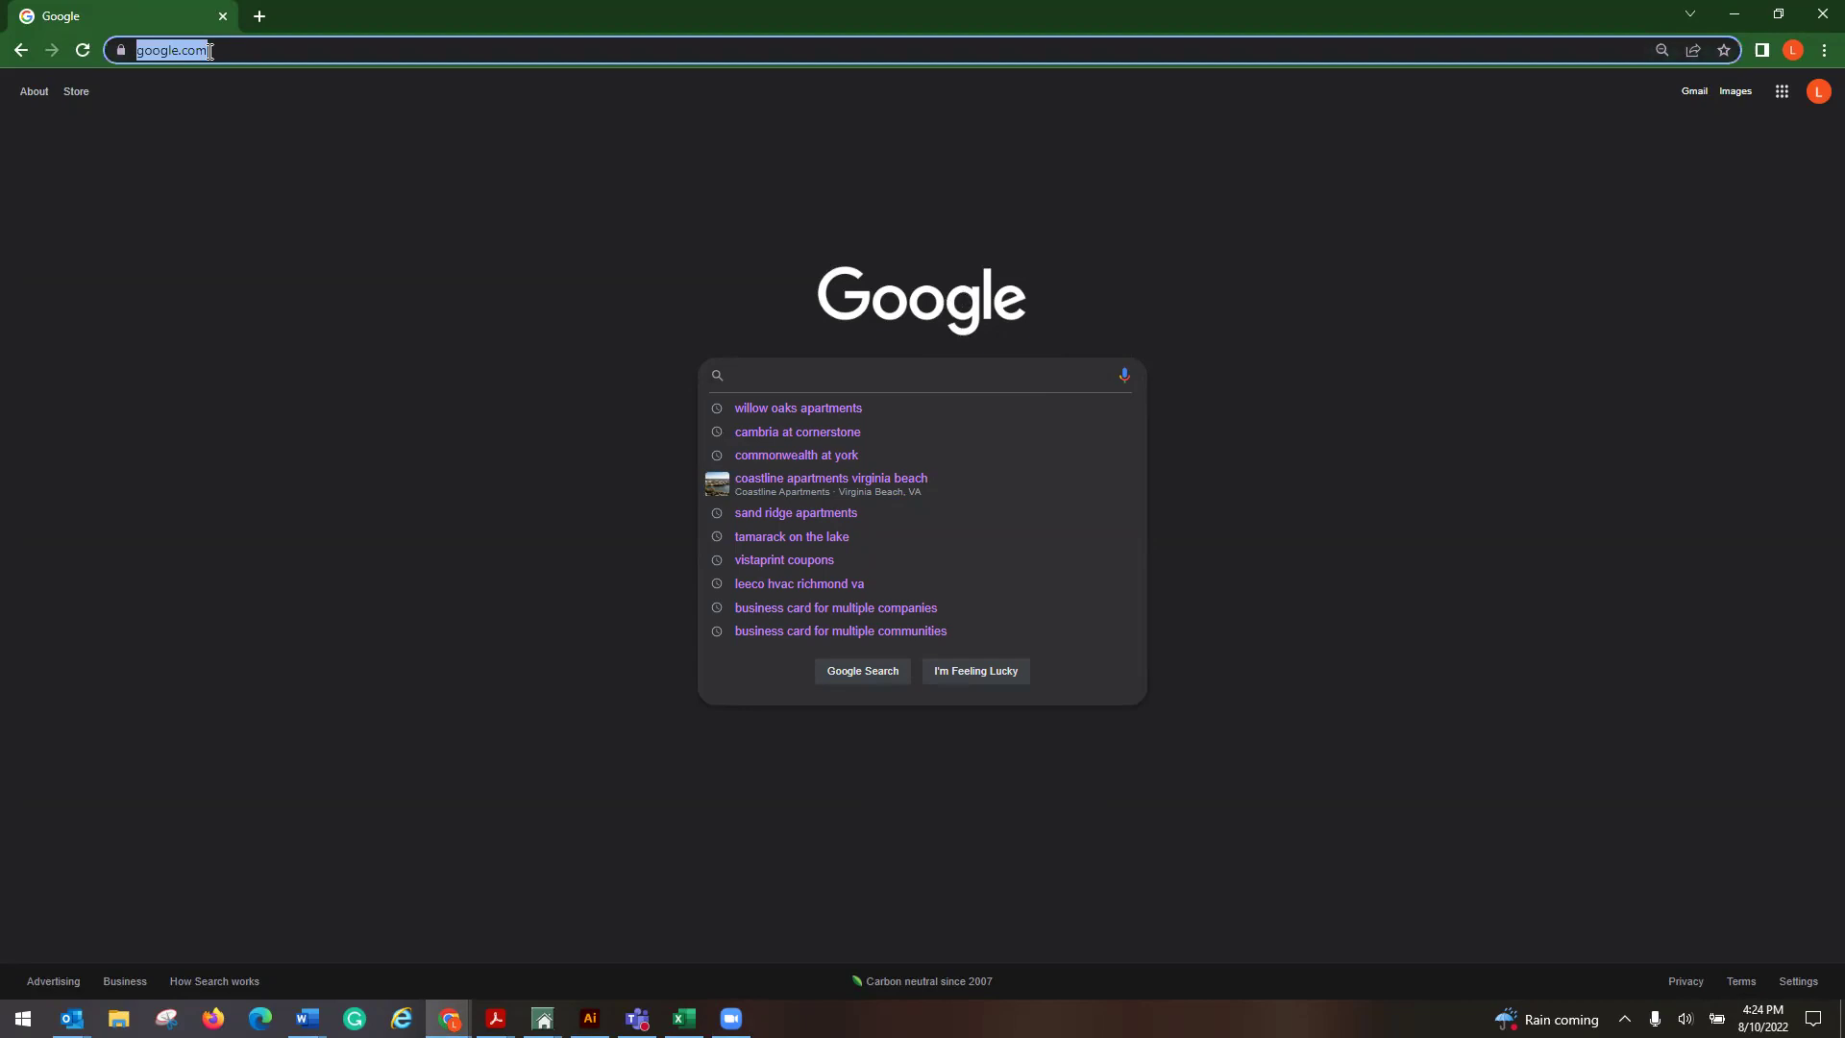
{"action": "left_click", "coordinate": [715, 172]}
{"action": "left_click", "coordinate": [328, 50]}
{"action": "key", "text": "ctrl+v"}
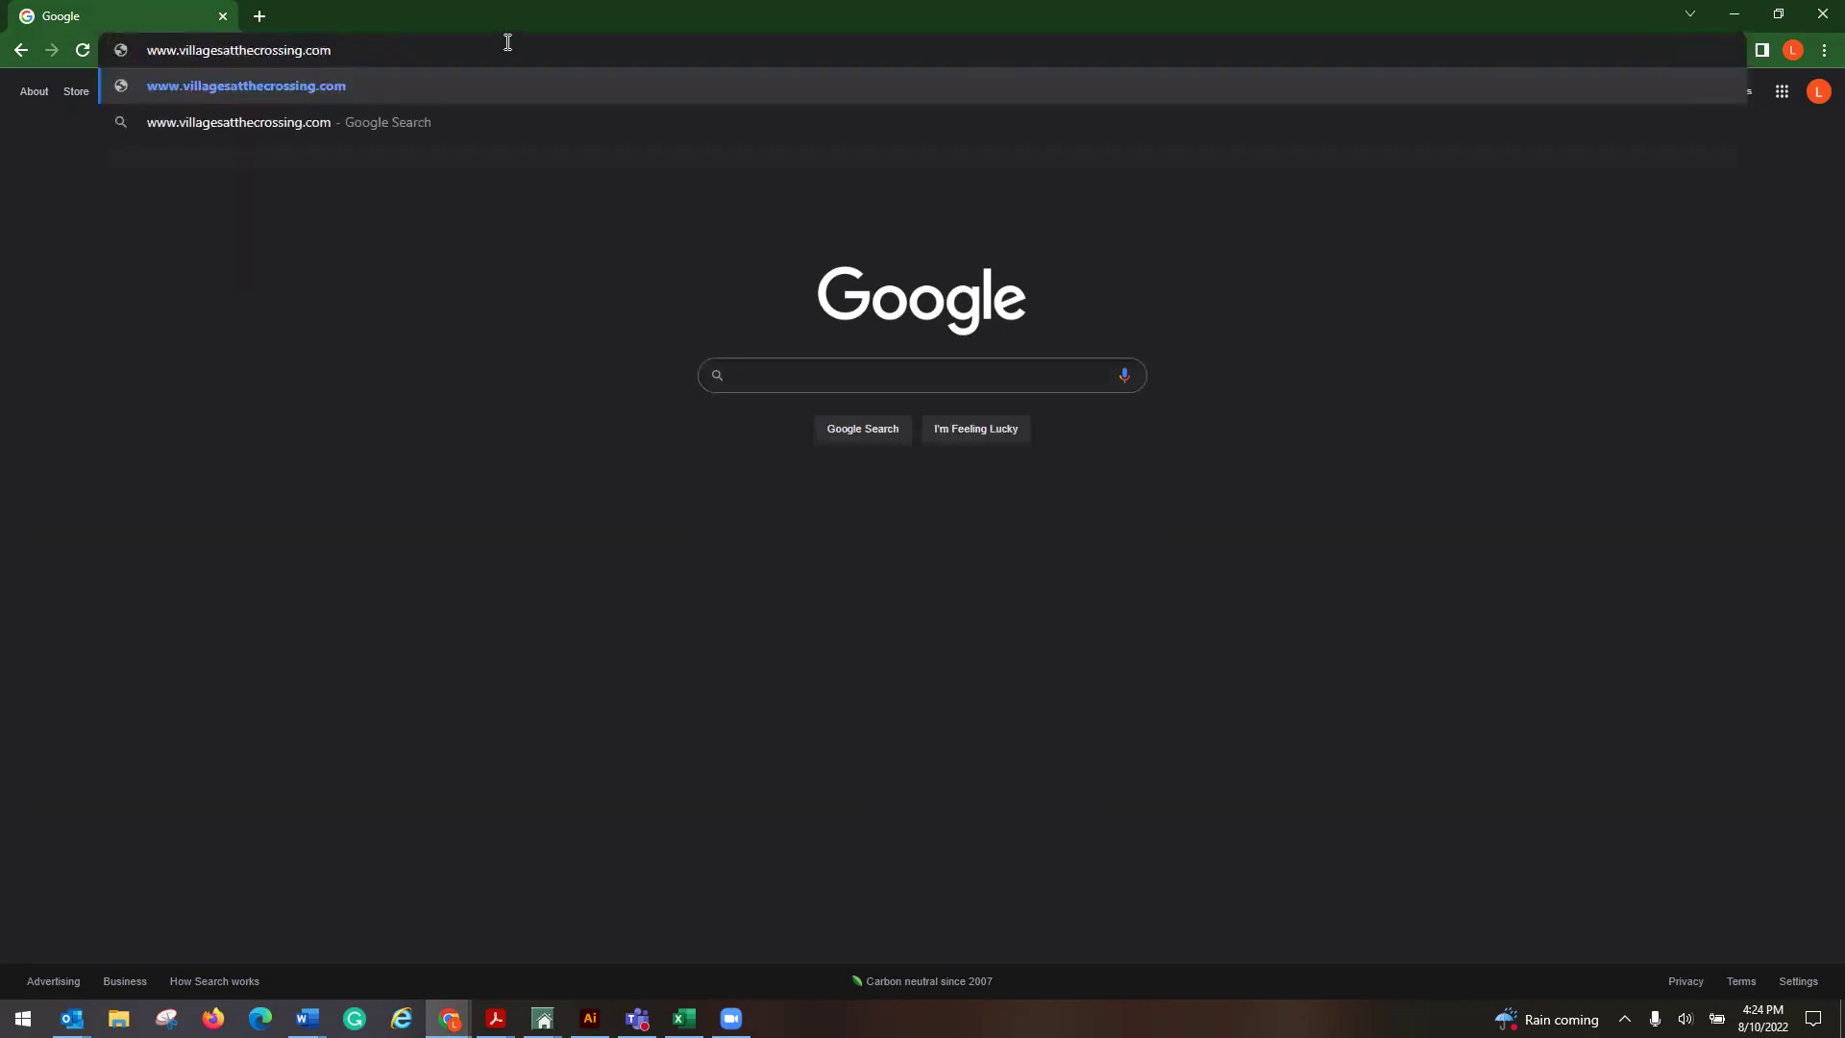
{"action": "key", "text": "Return"}
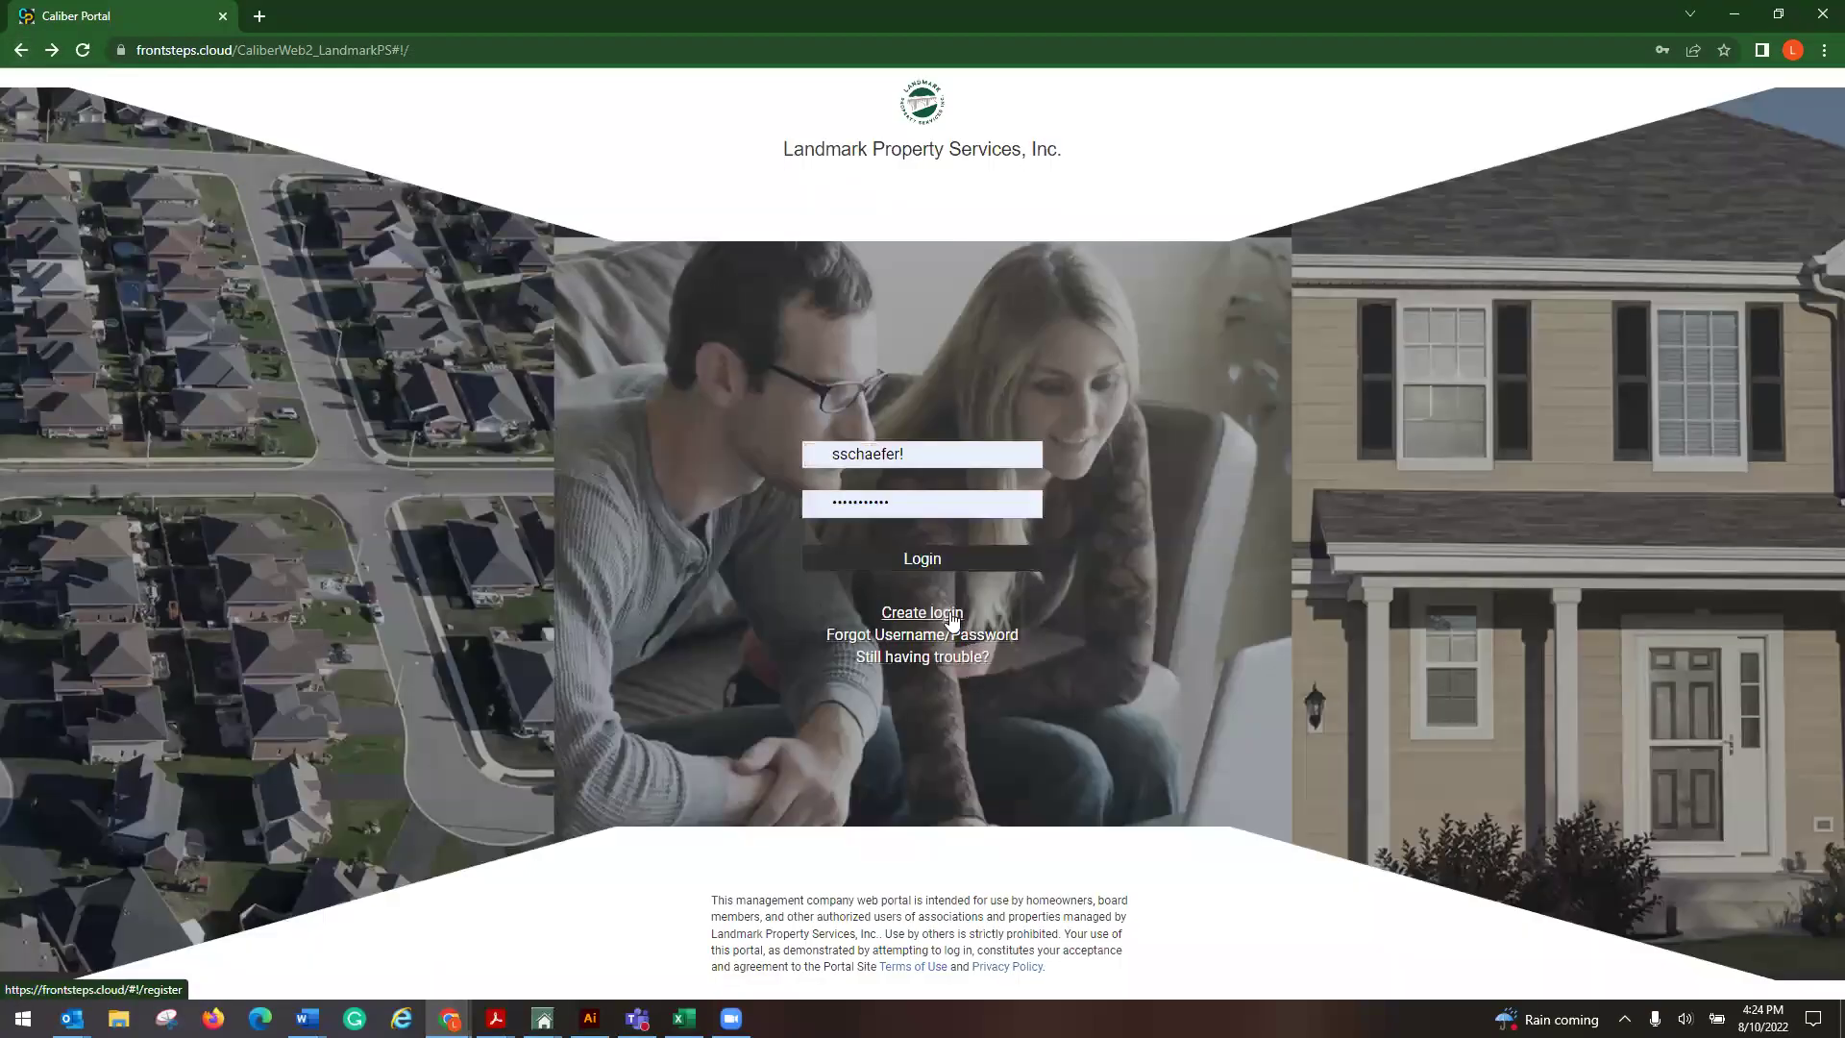
- Follow the 'Create login' link from the Landmark login page
{"action": "left_click", "coordinate": [950, 615]}
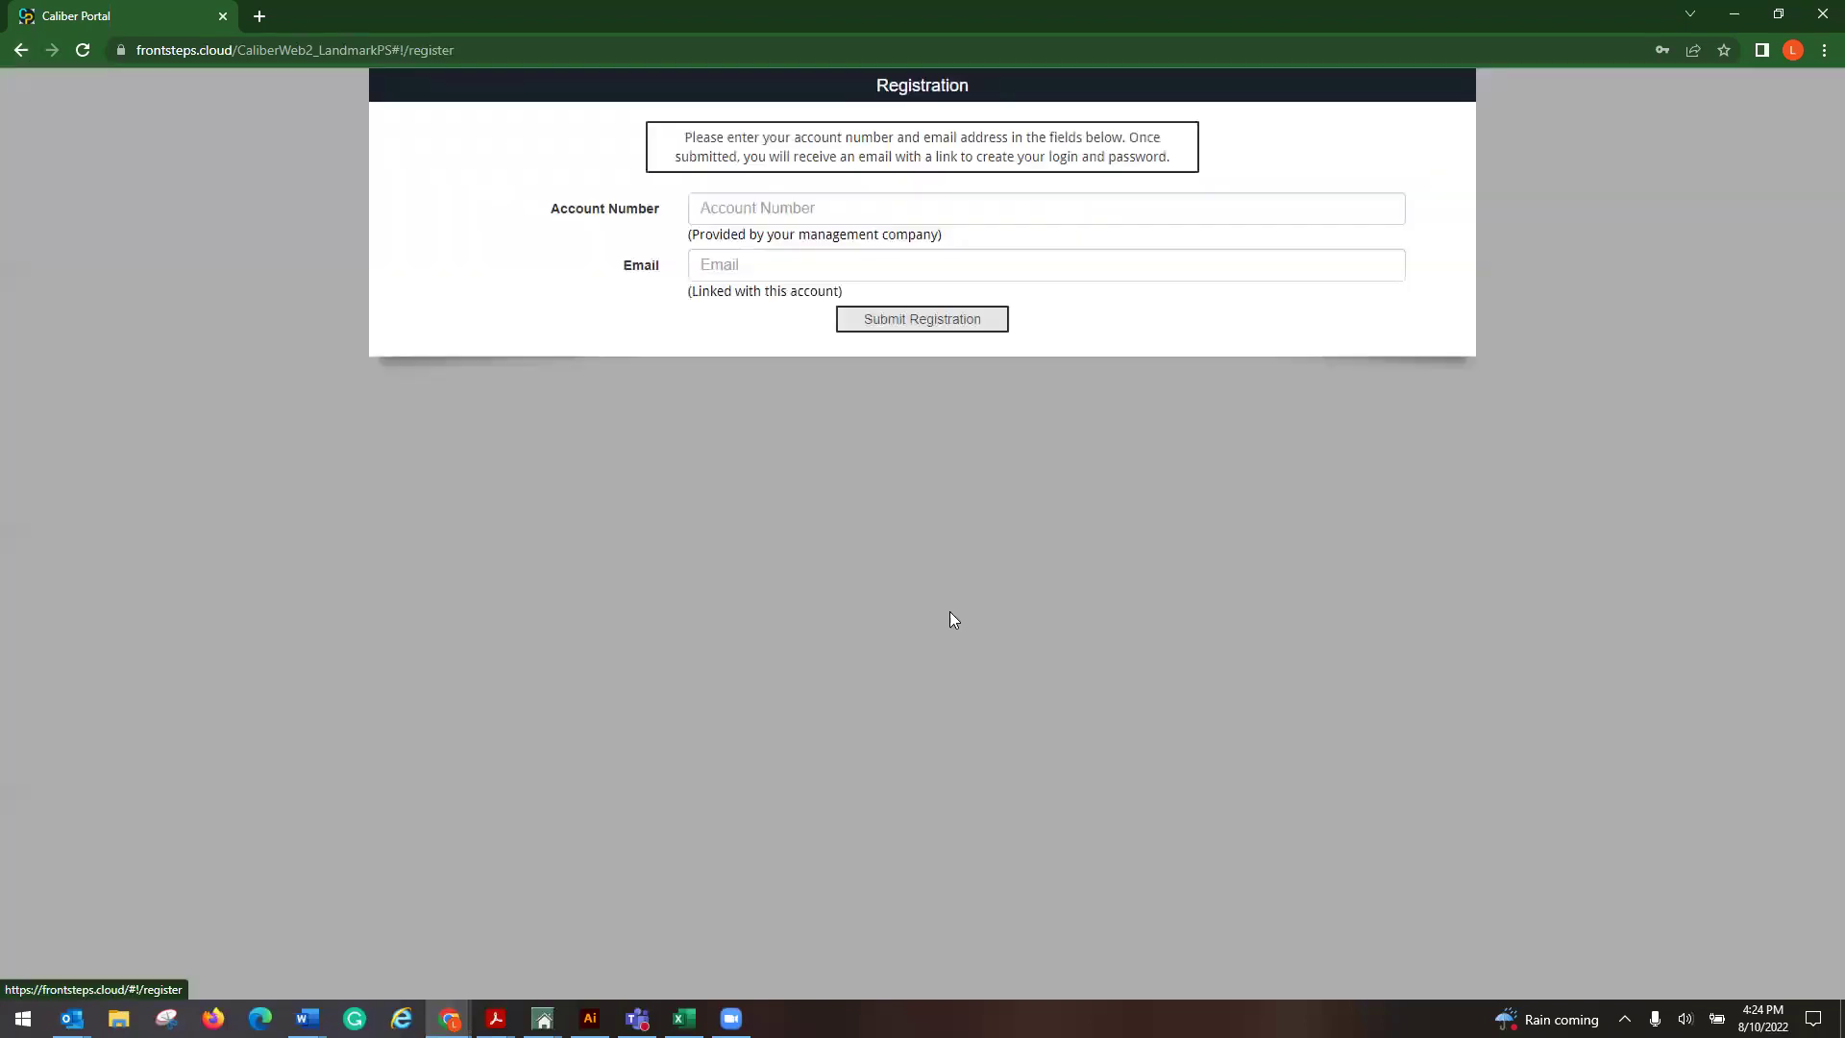
- Try the Account Number field, then return to the Landmark login page
{"action": "left_click", "coordinate": [836, 207]}
{"action": "left_click", "coordinate": [632, 388]}
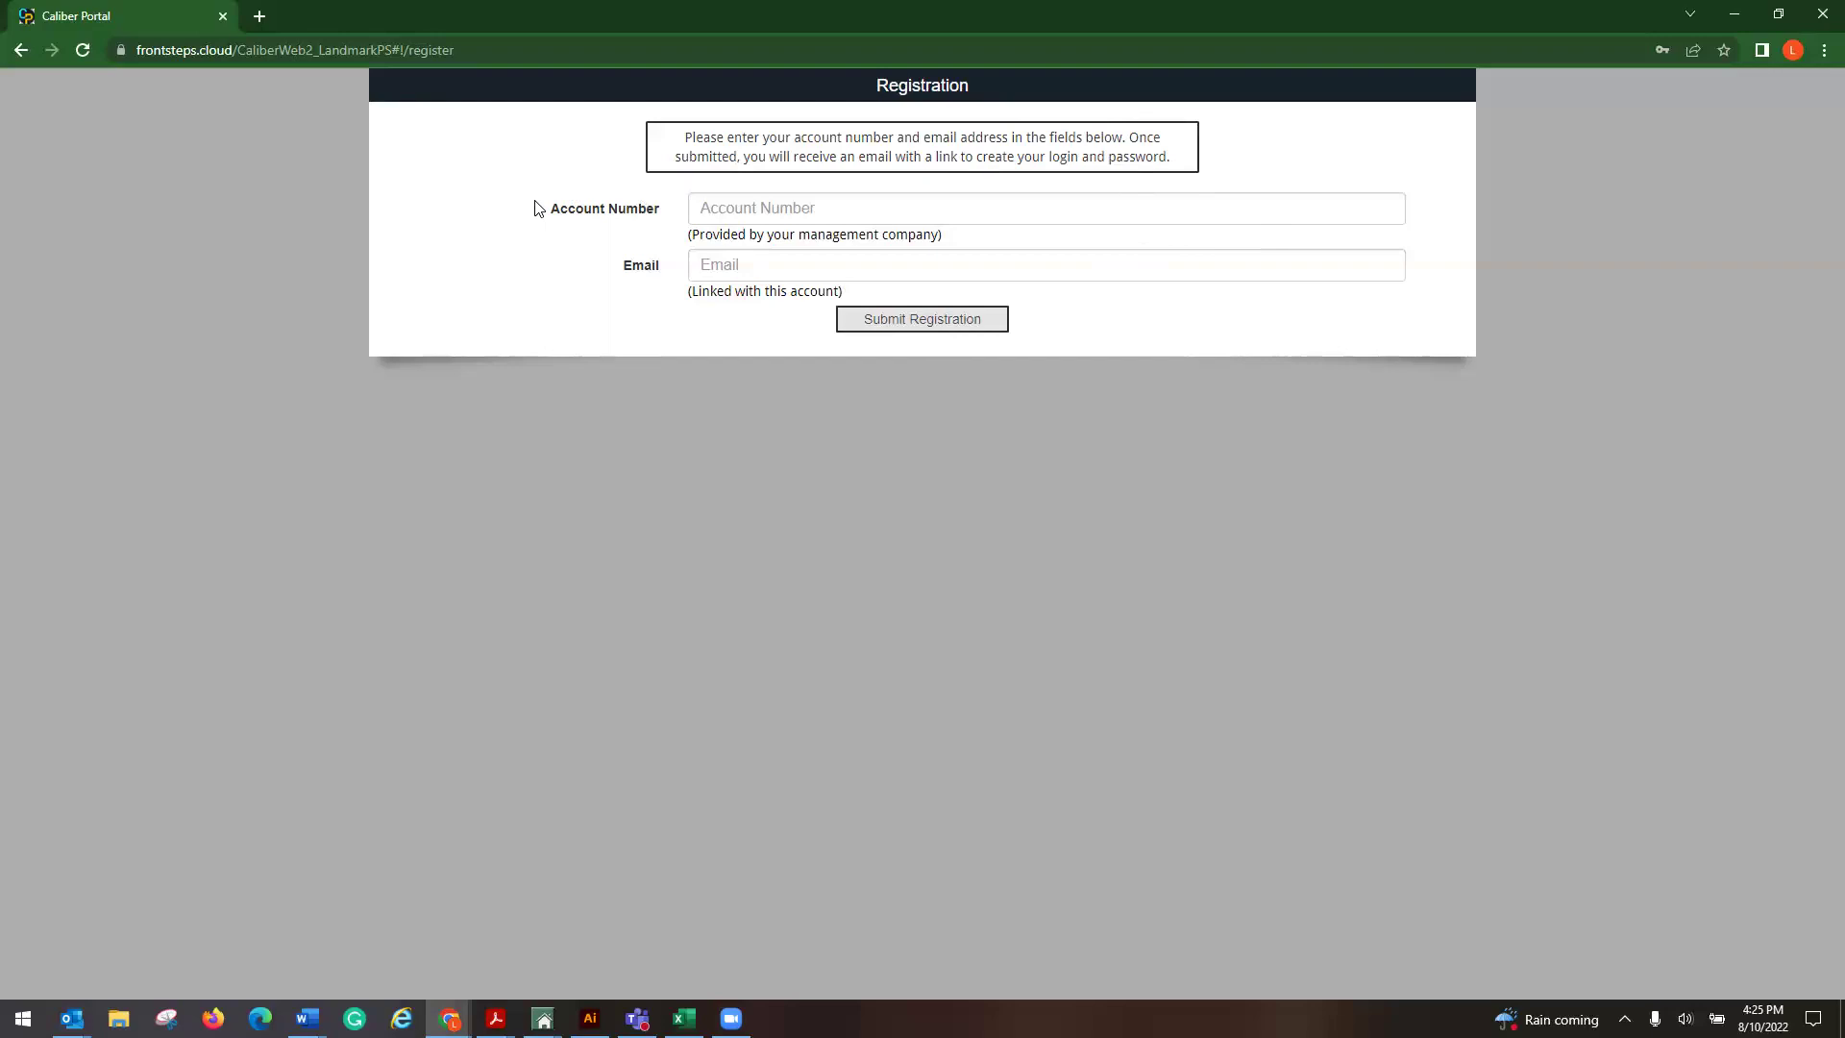
{"action": "left_click", "coordinate": [21, 51]}
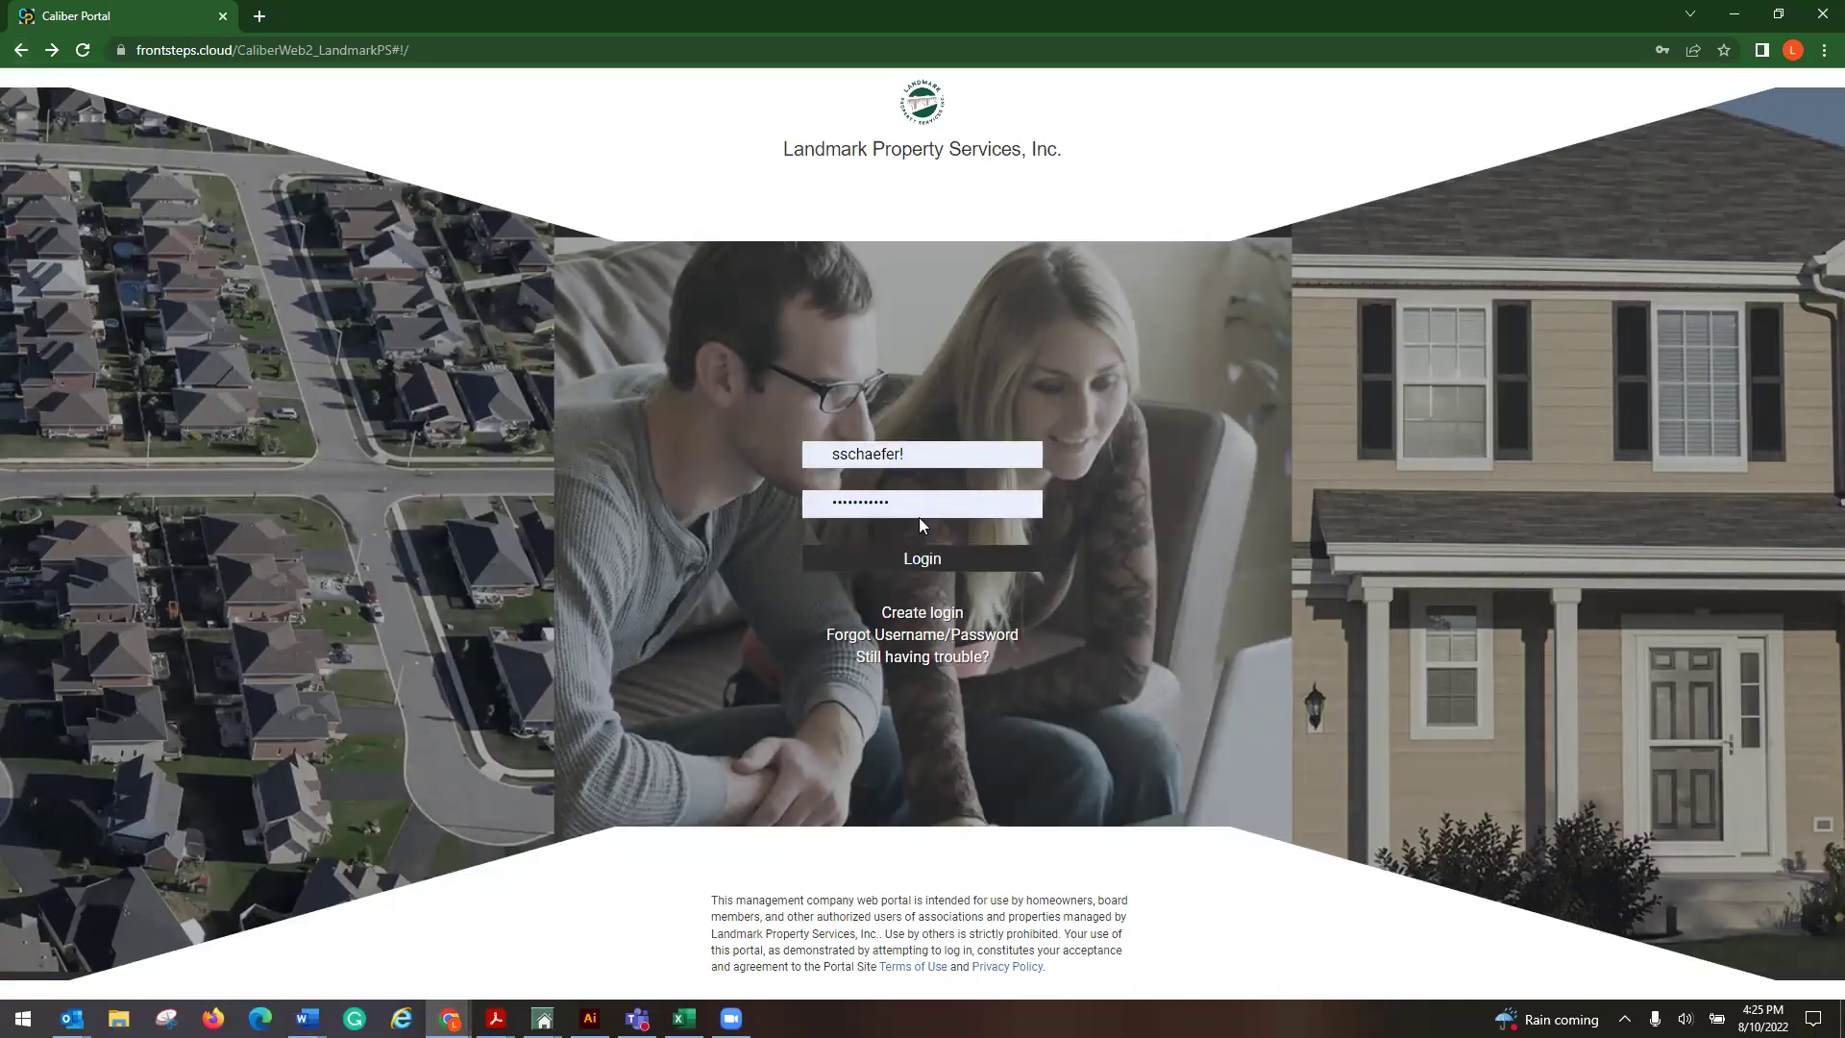
- Sign in and show Documents folders in the top Owner QuickView panel
{"action": "left_click", "coordinate": [932, 564]}
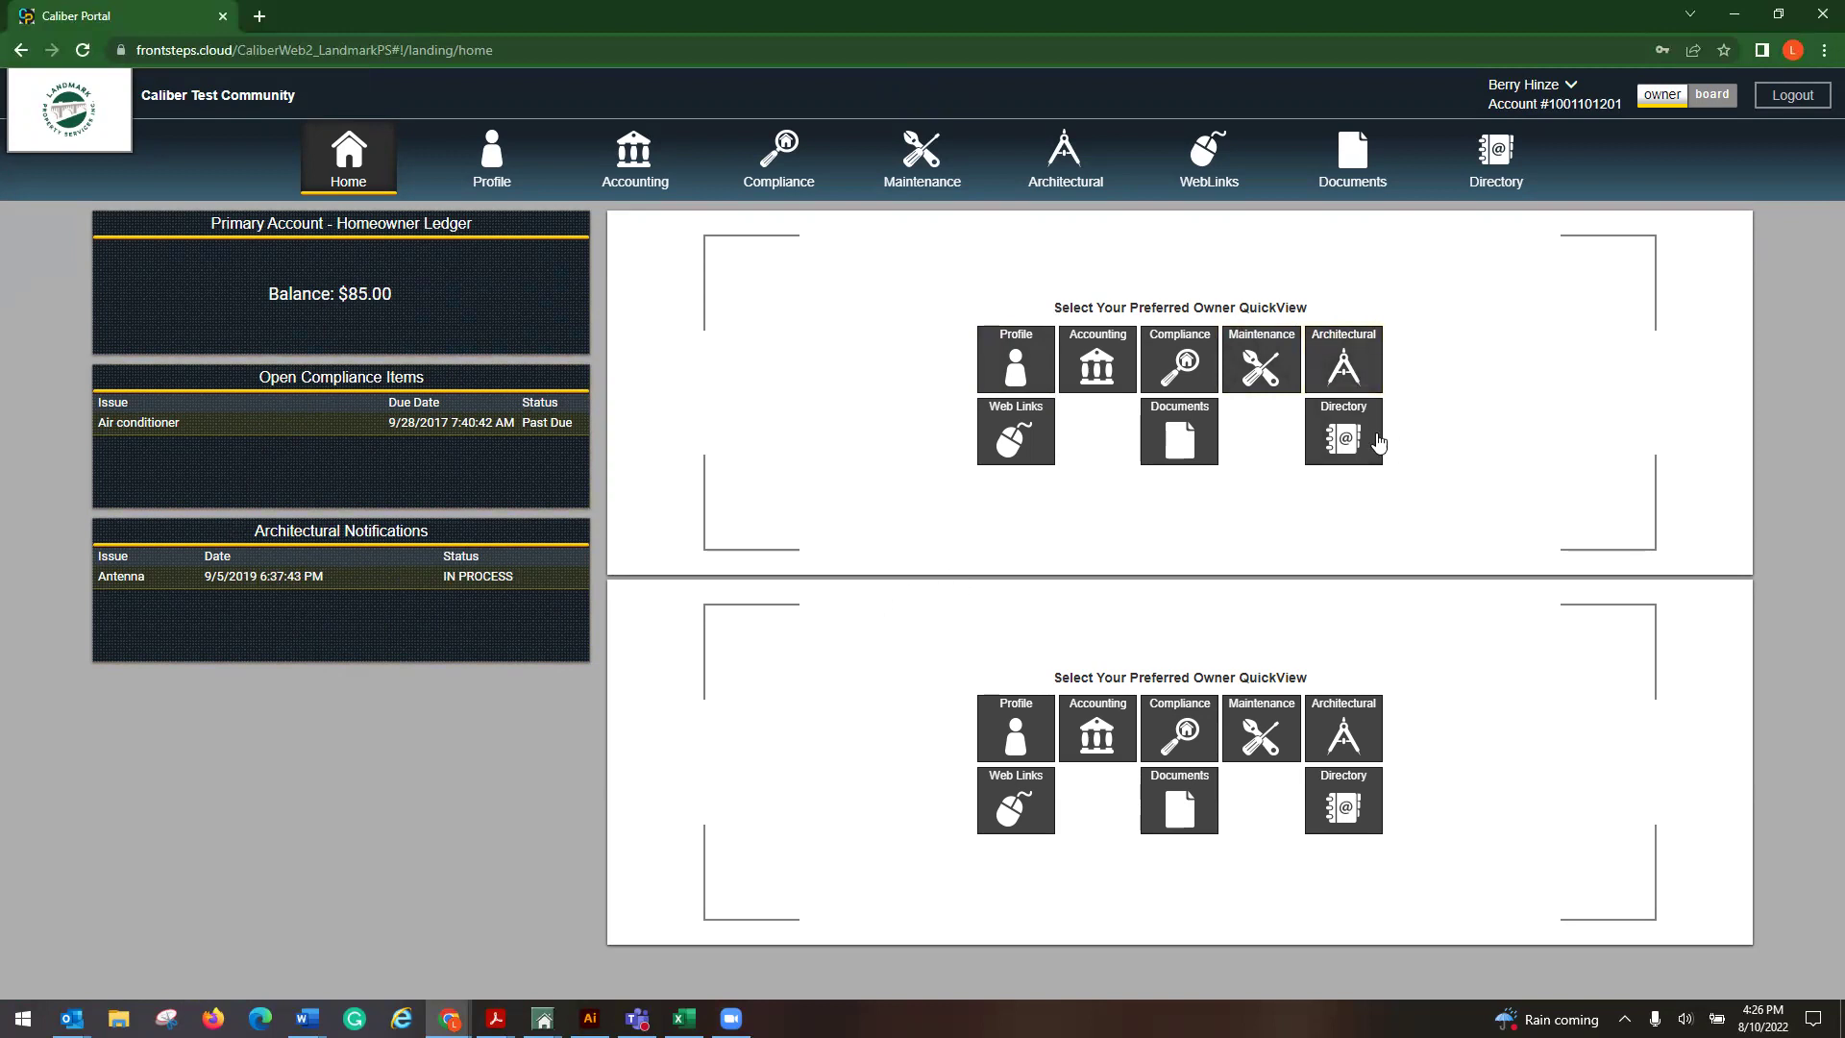
{"action": "left_click", "coordinate": [1186, 441]}
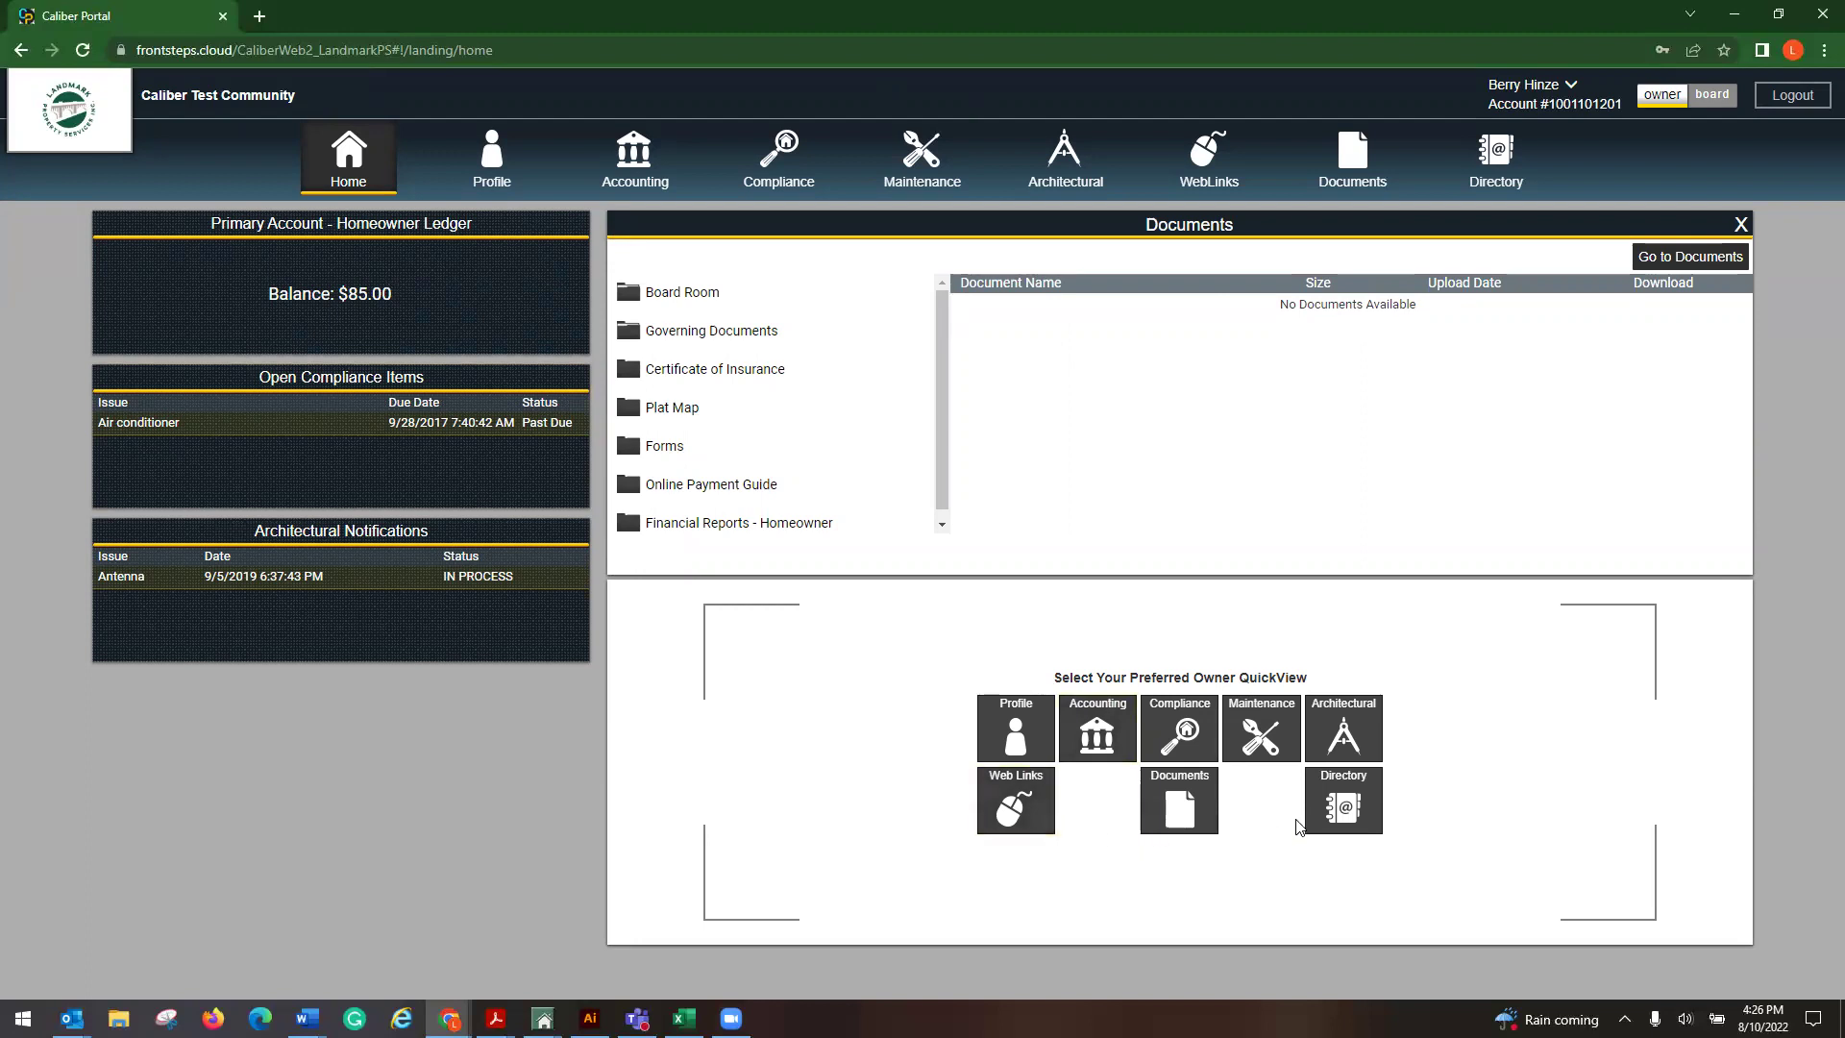
- Switch the lower QuickView to Web Links and open the Board Room and Governing Documents folders
{"action": "left_click", "coordinate": [1355, 815]}
{"action": "left_click", "coordinate": [1039, 807]}
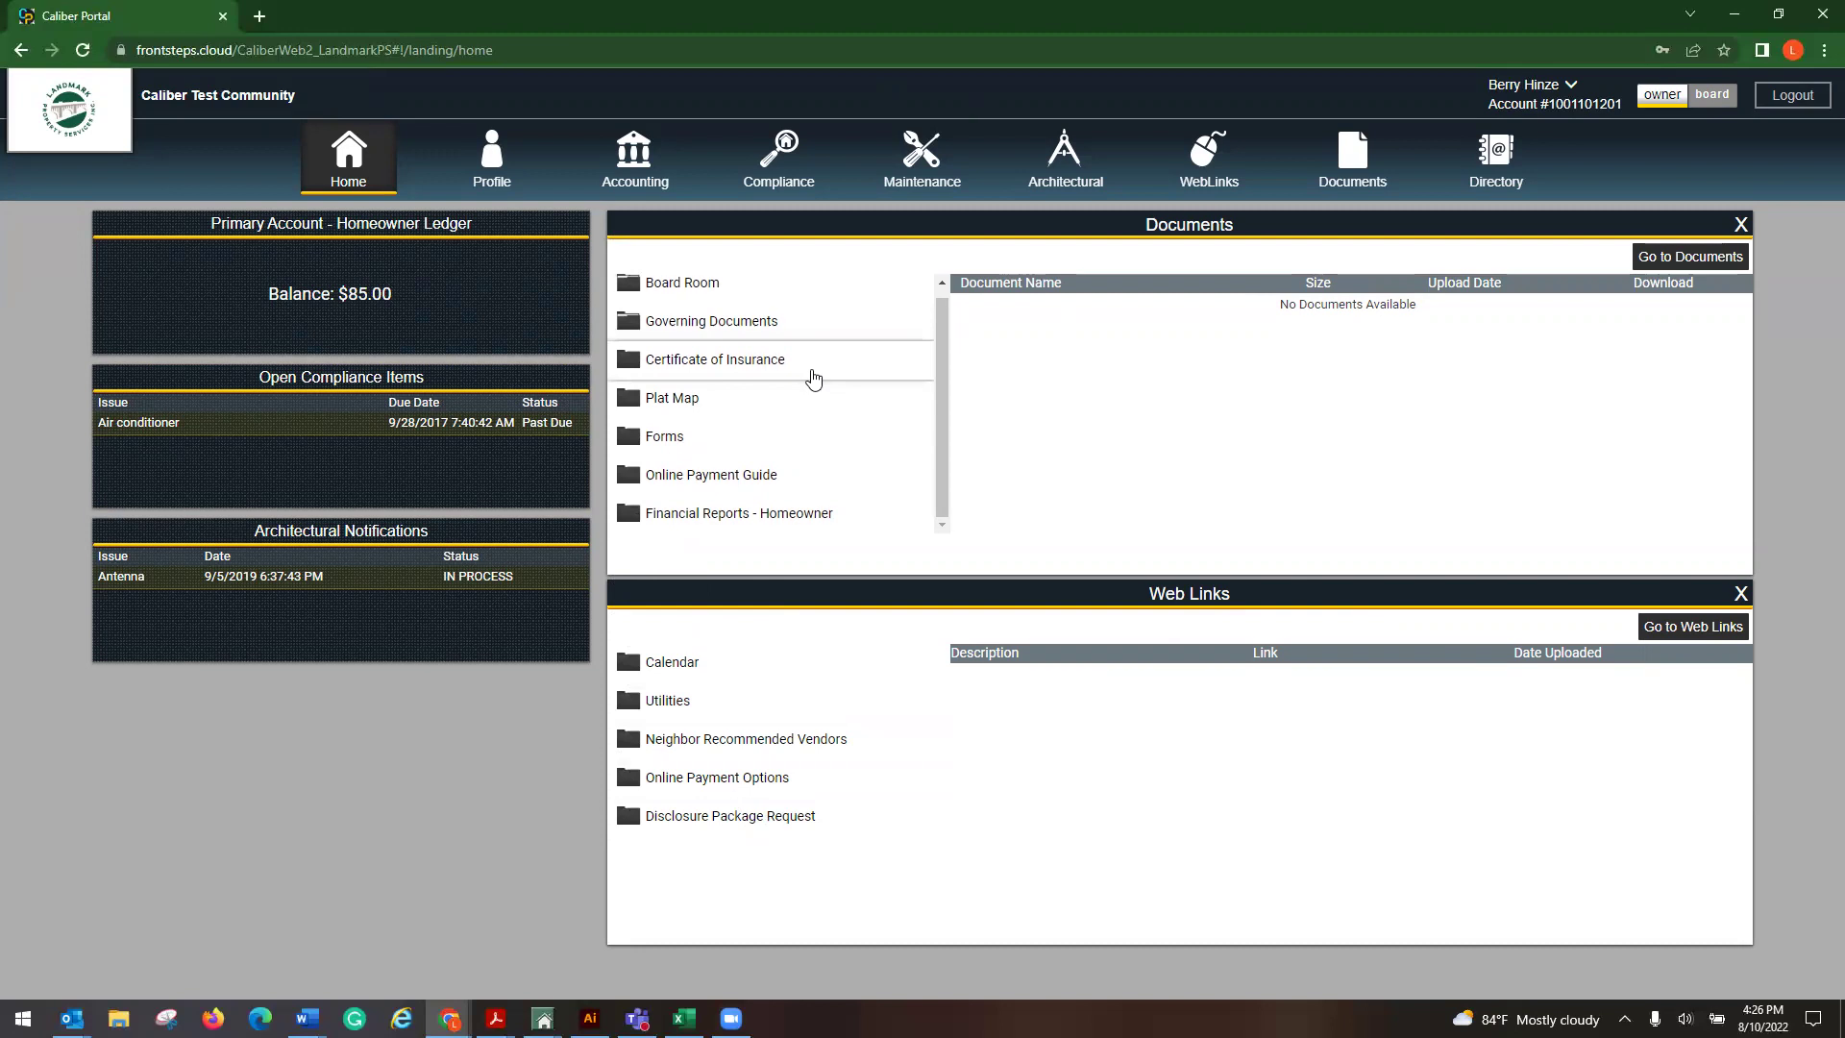
{"action": "left_click", "coordinate": [662, 300]}
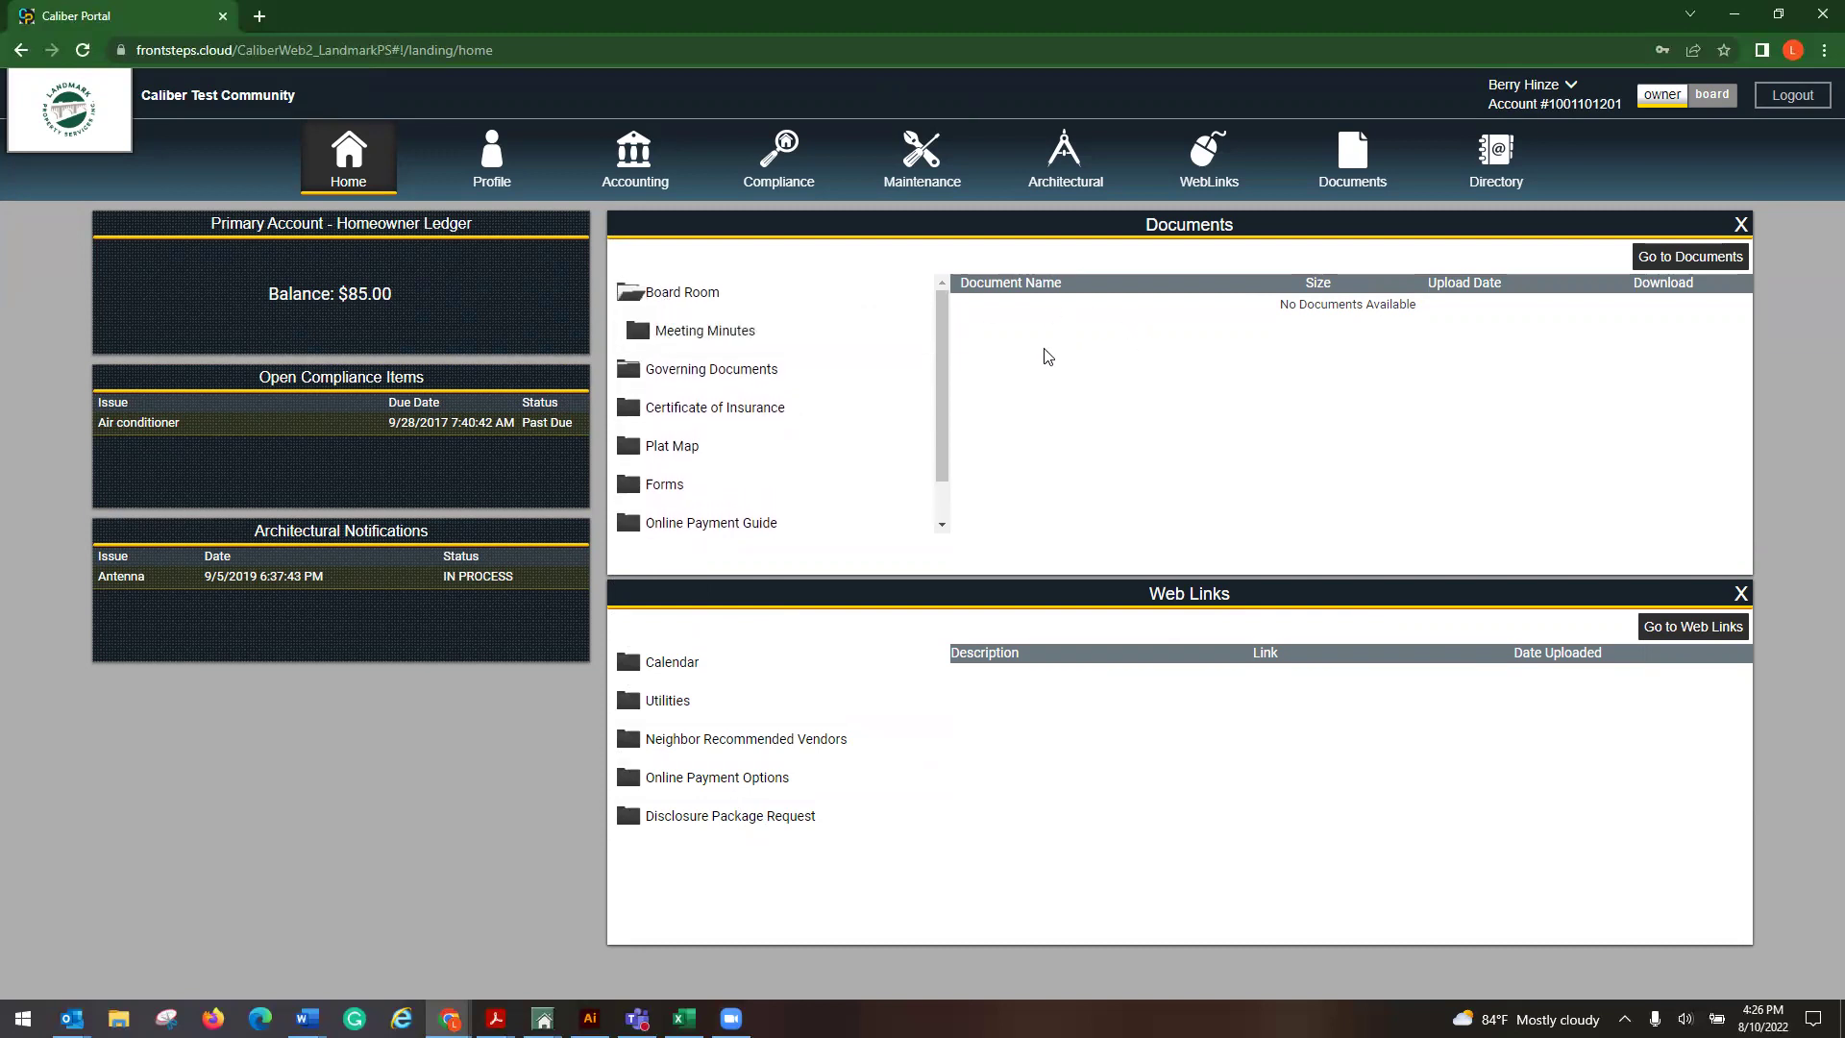
{"action": "left_click", "coordinate": [727, 369]}
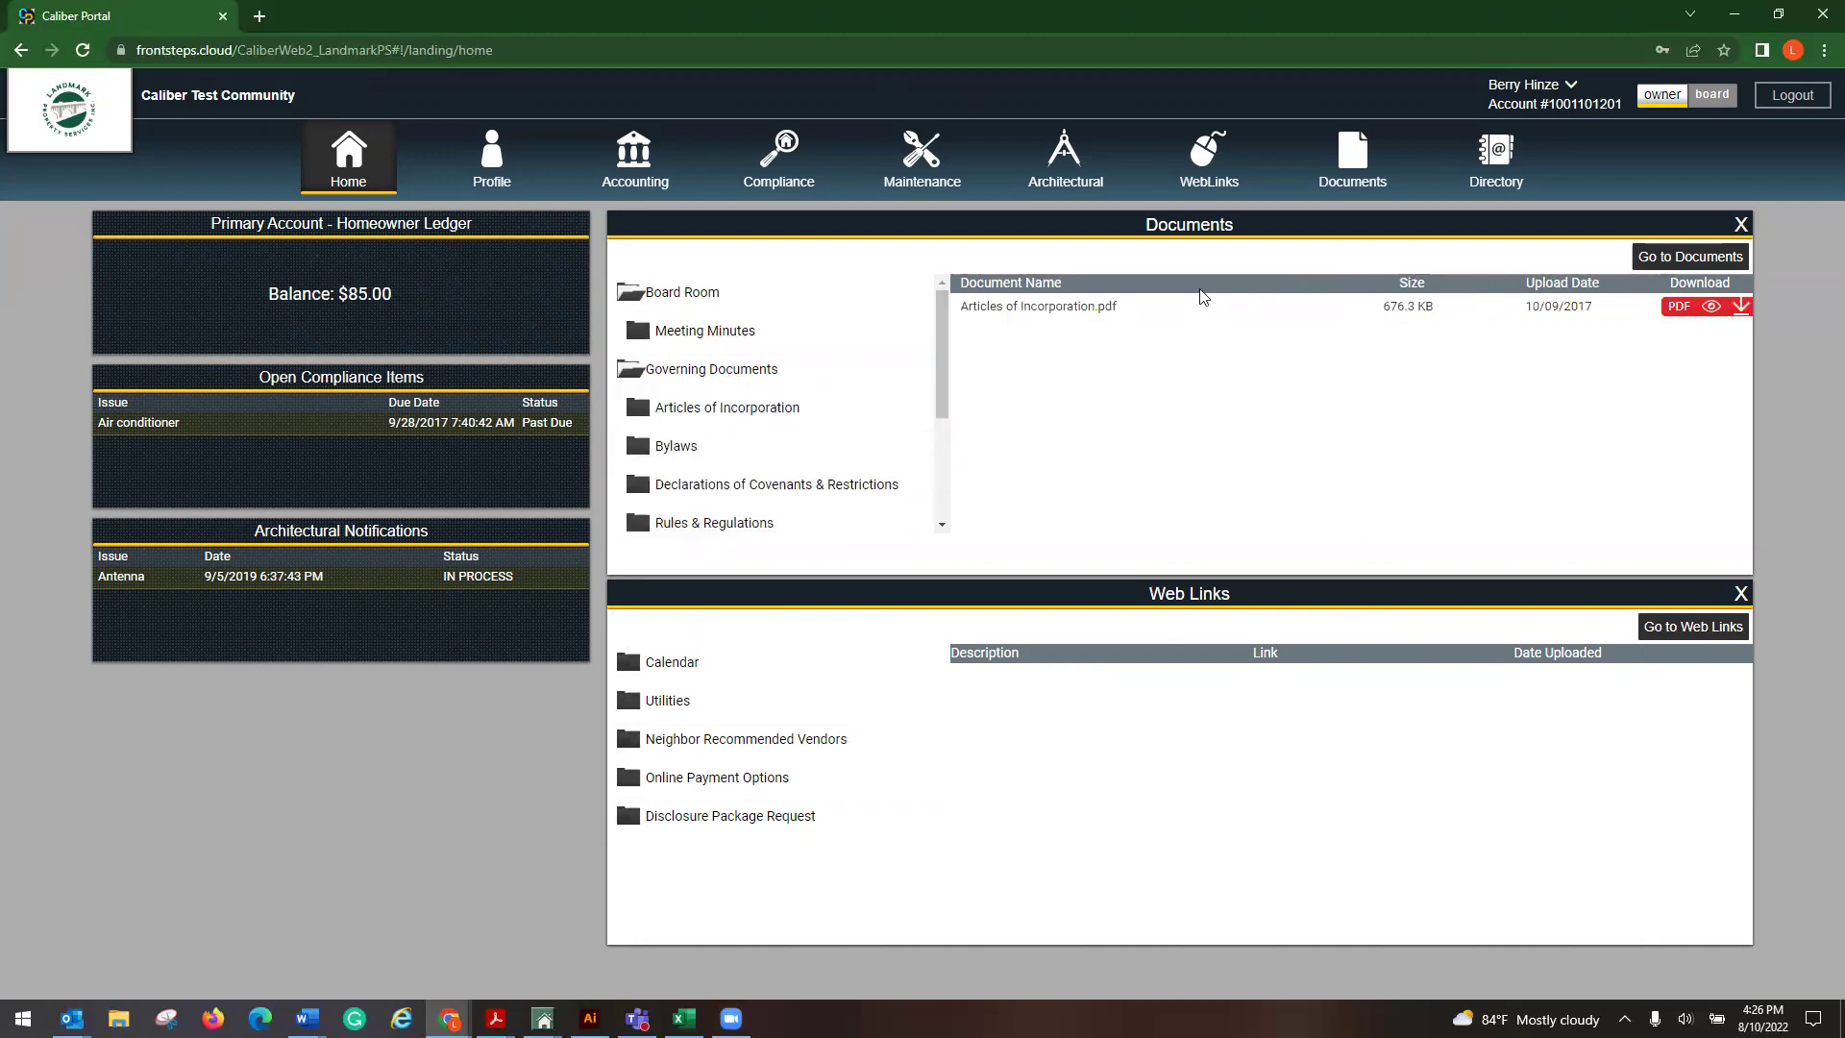
{"action": "scroll", "coordinate": [691, 420], "scroll_direction": "down", "scroll_amount": 2}
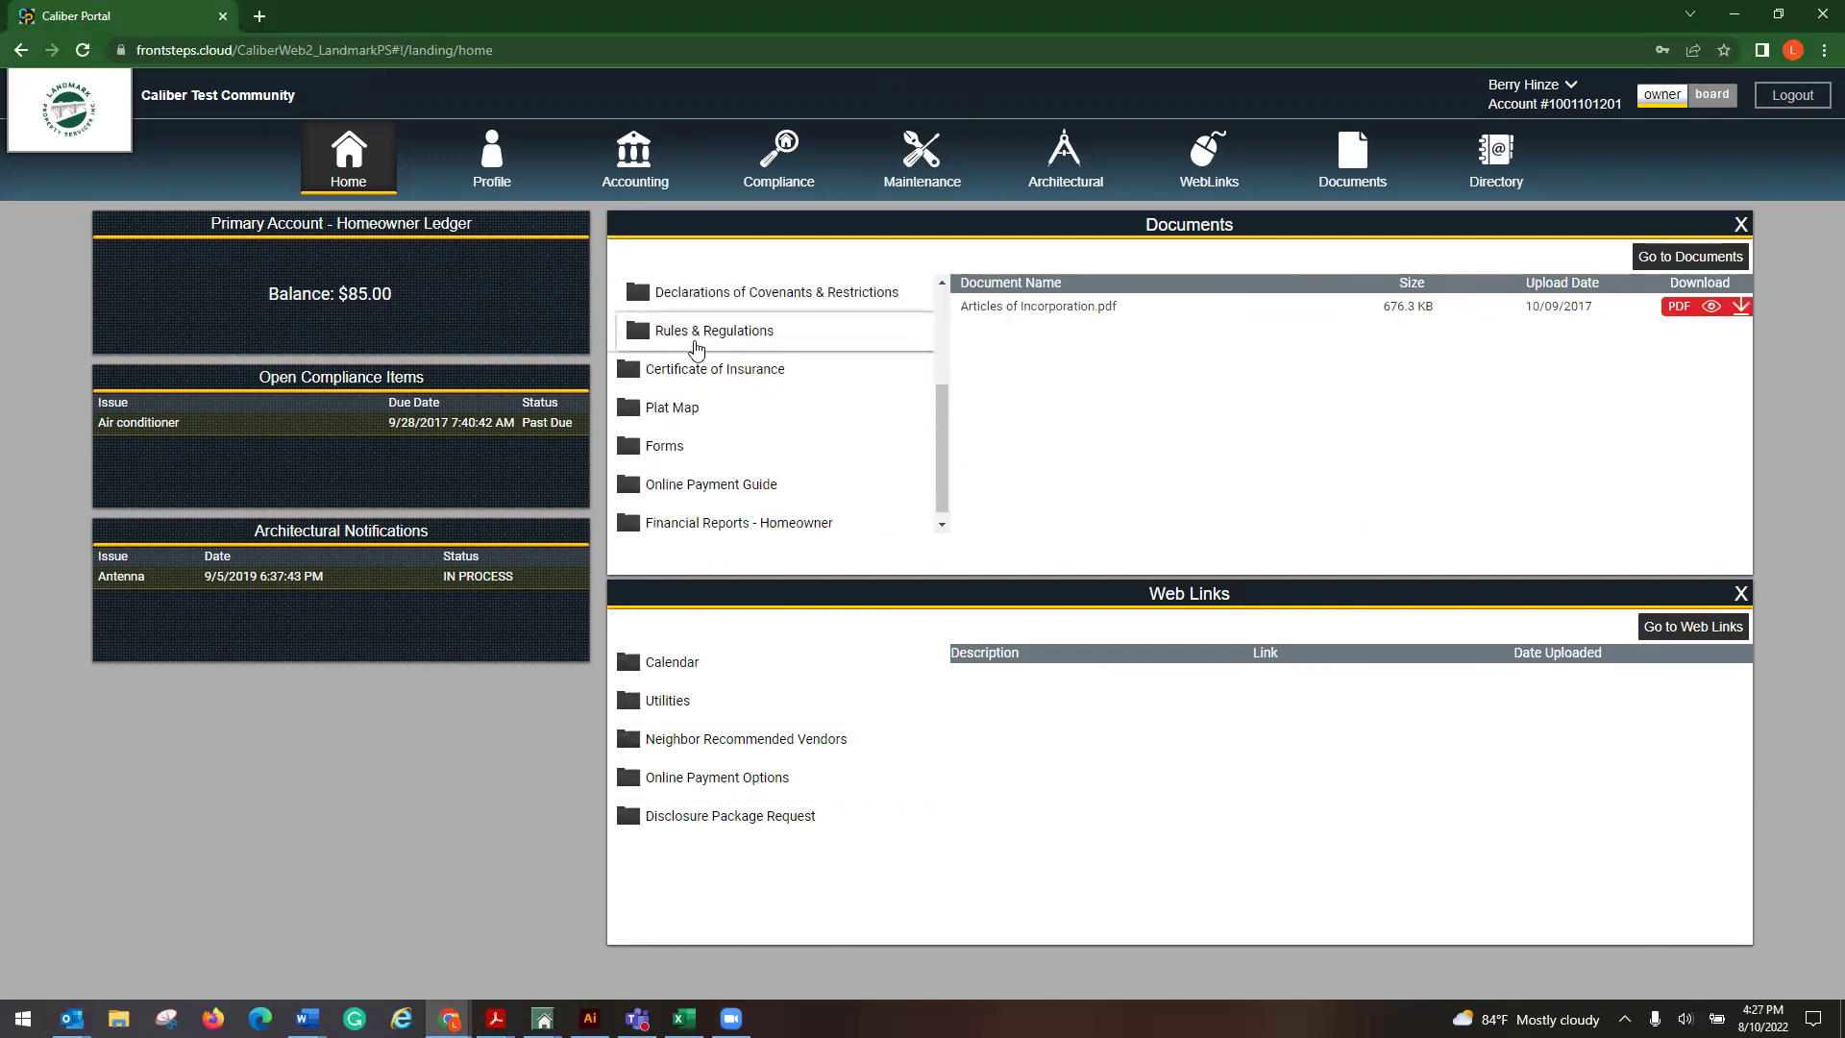
- Check the Certificate of Insurance, Plat Map, Online Payment Guide, Financial Reports and Forms folders
{"action": "left_click", "coordinate": [698, 375]}
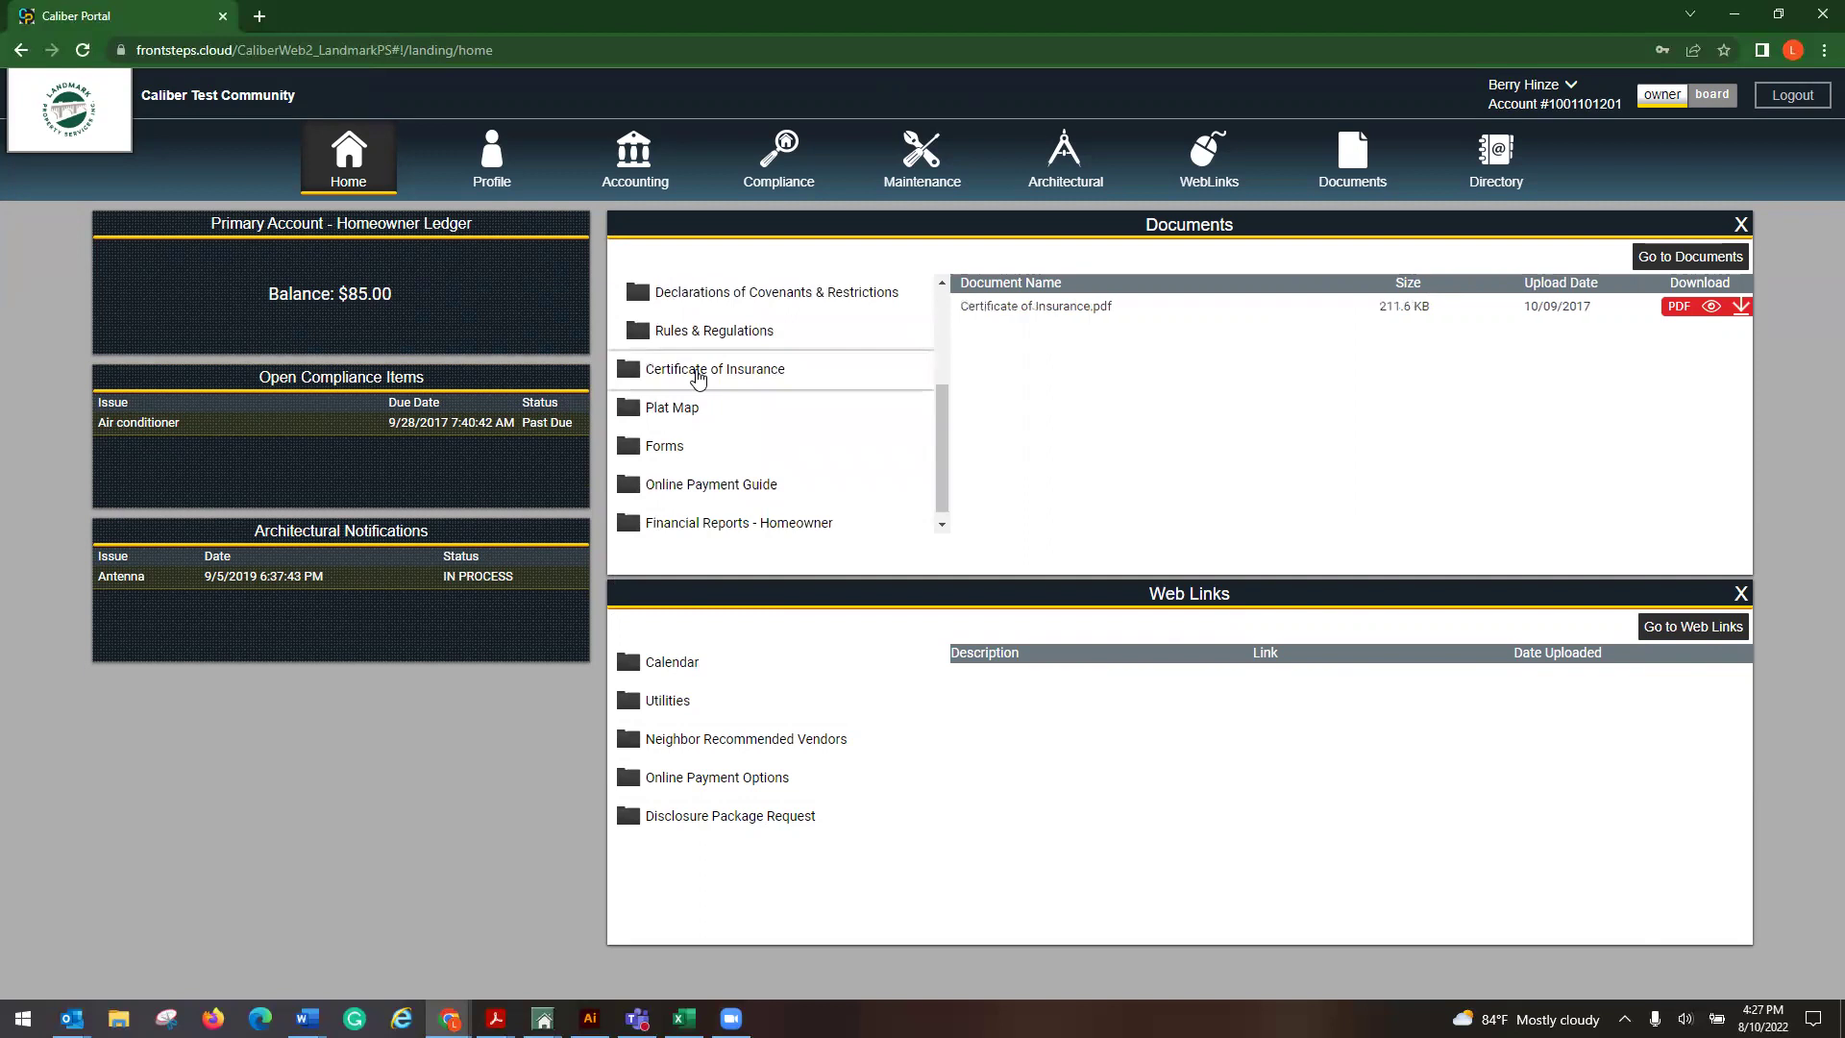
{"action": "left_click", "coordinate": [698, 411]}
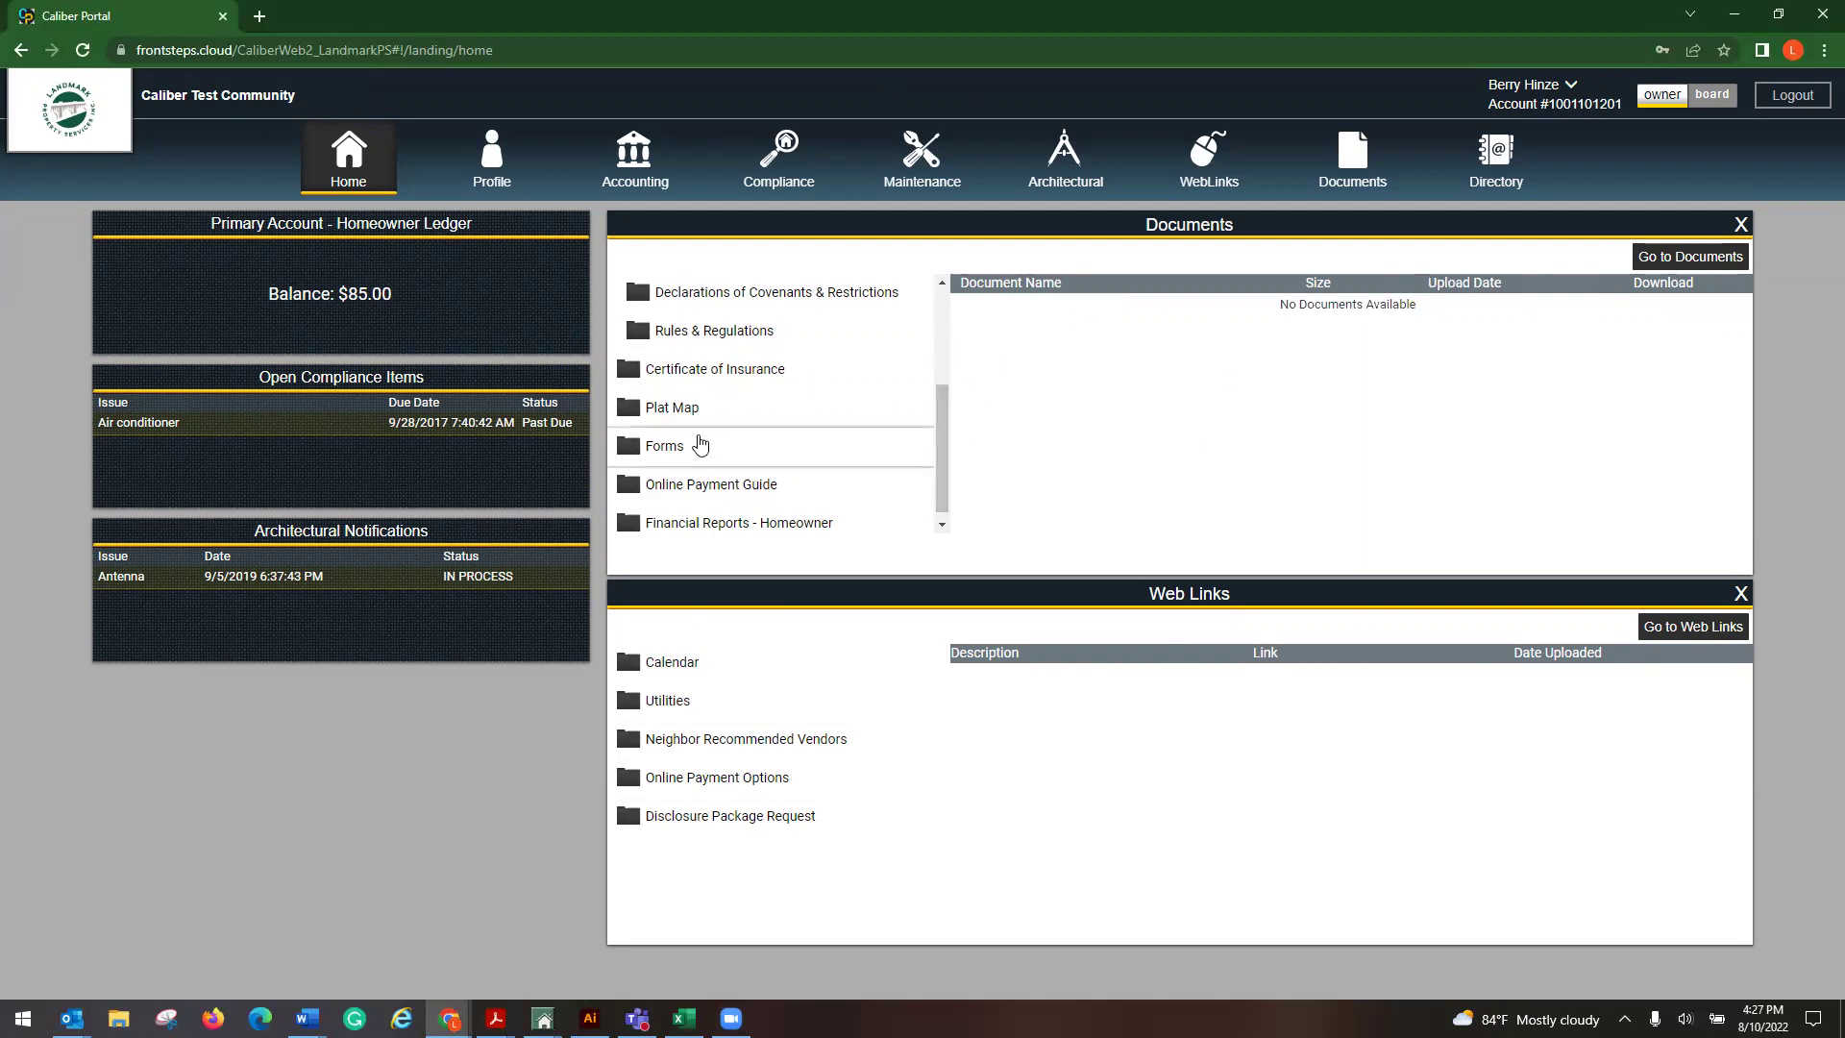
{"action": "left_click", "coordinate": [678, 487]}
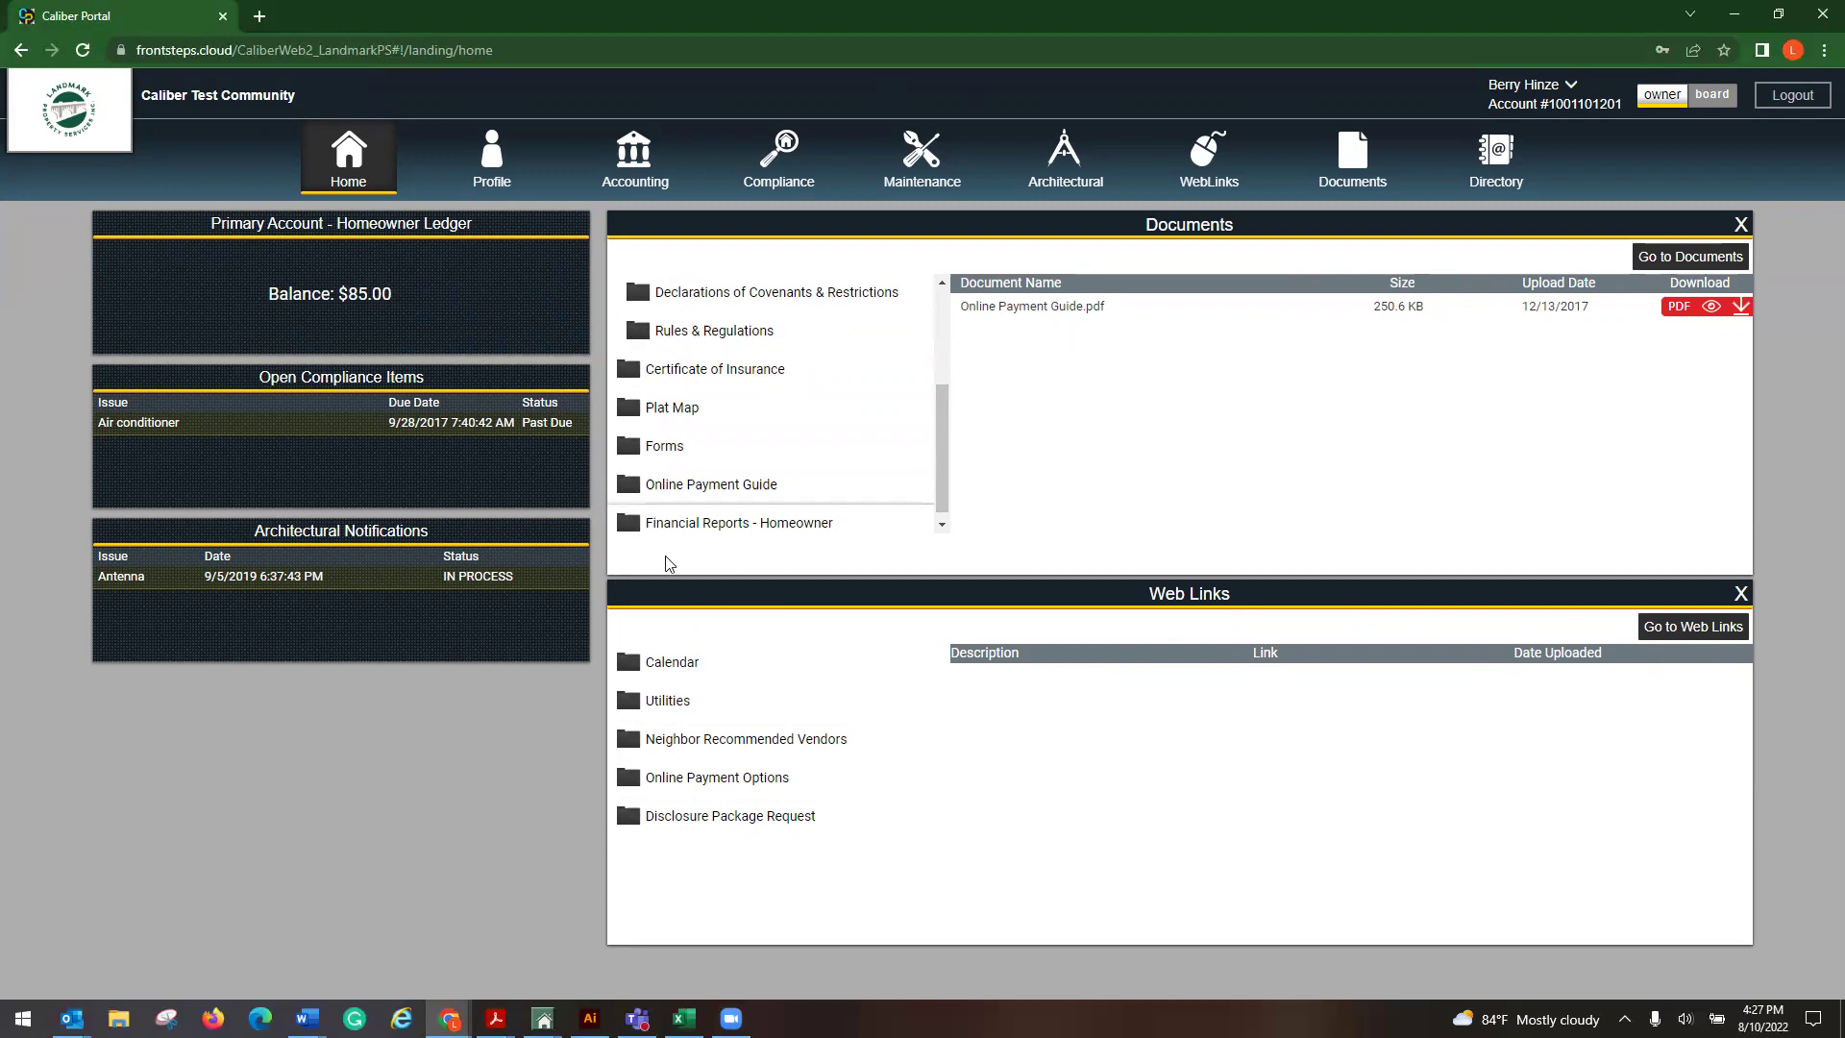
{"action": "left_click", "coordinate": [701, 518]}
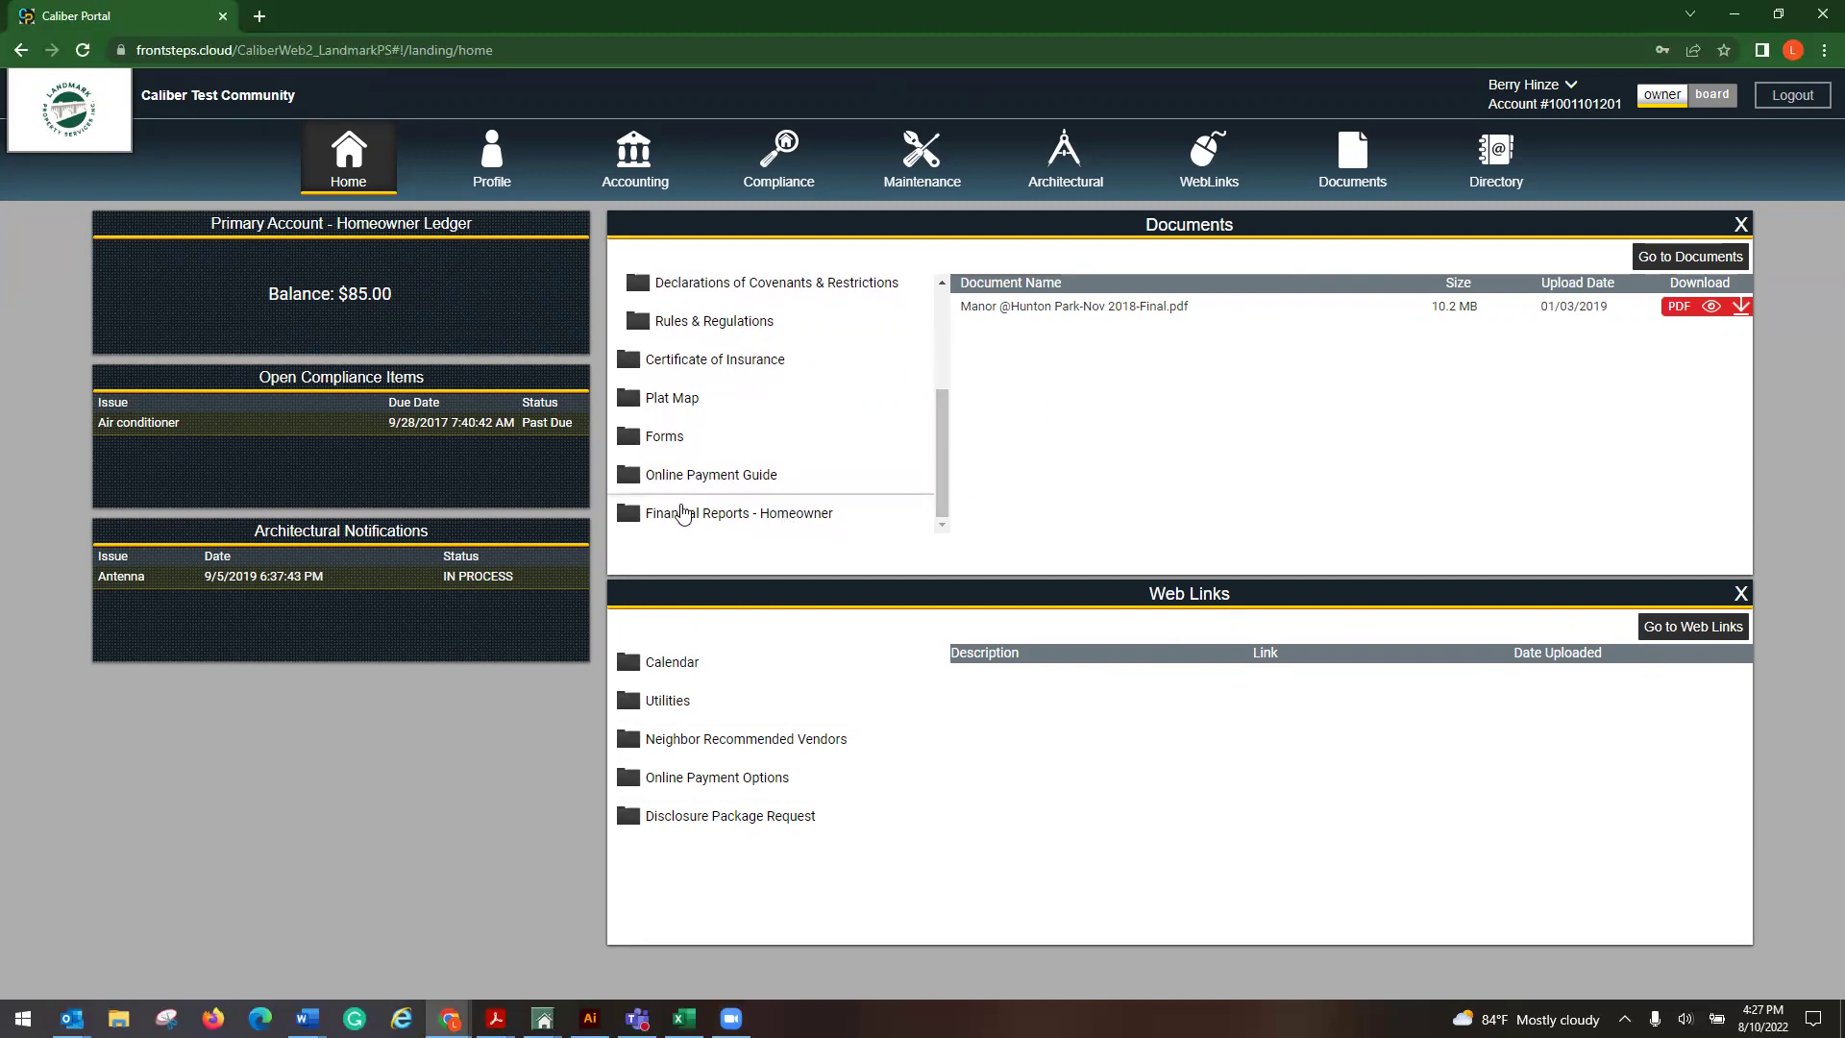
{"action": "left_click", "coordinate": [699, 443]}
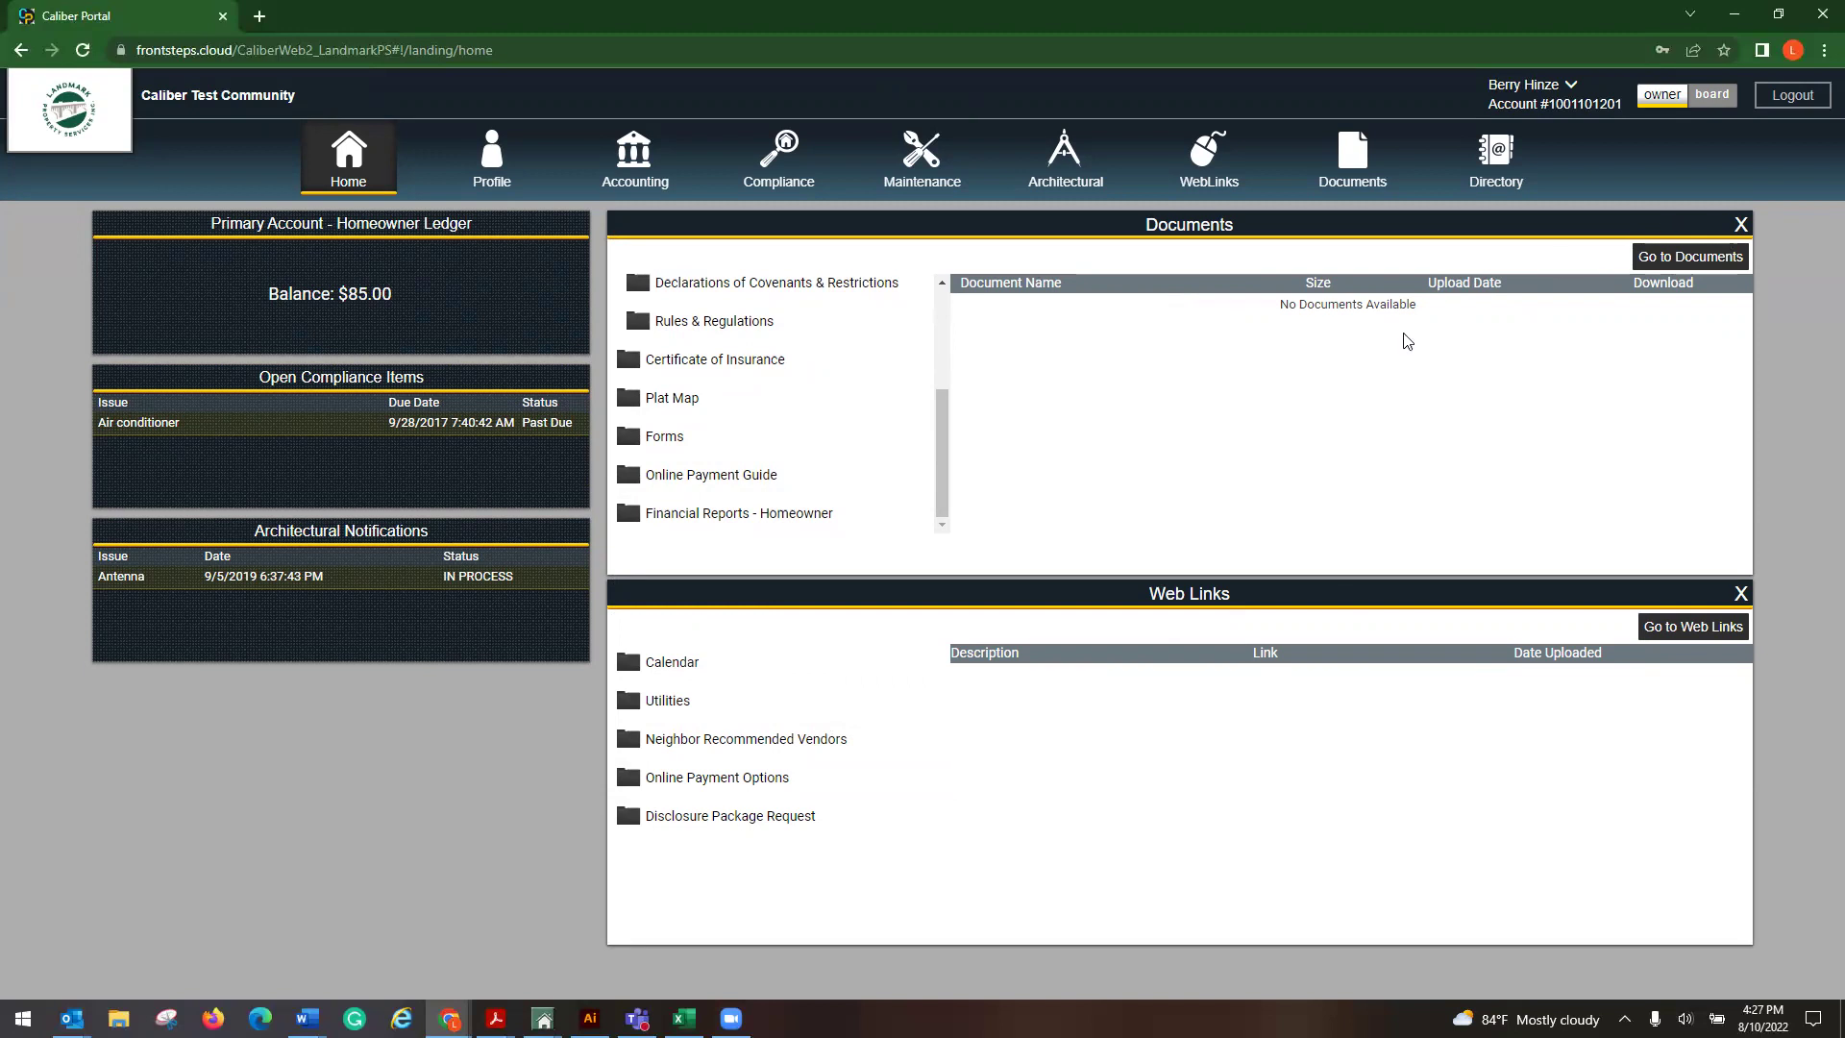
{"action": "left_click", "coordinate": [1741, 226]}
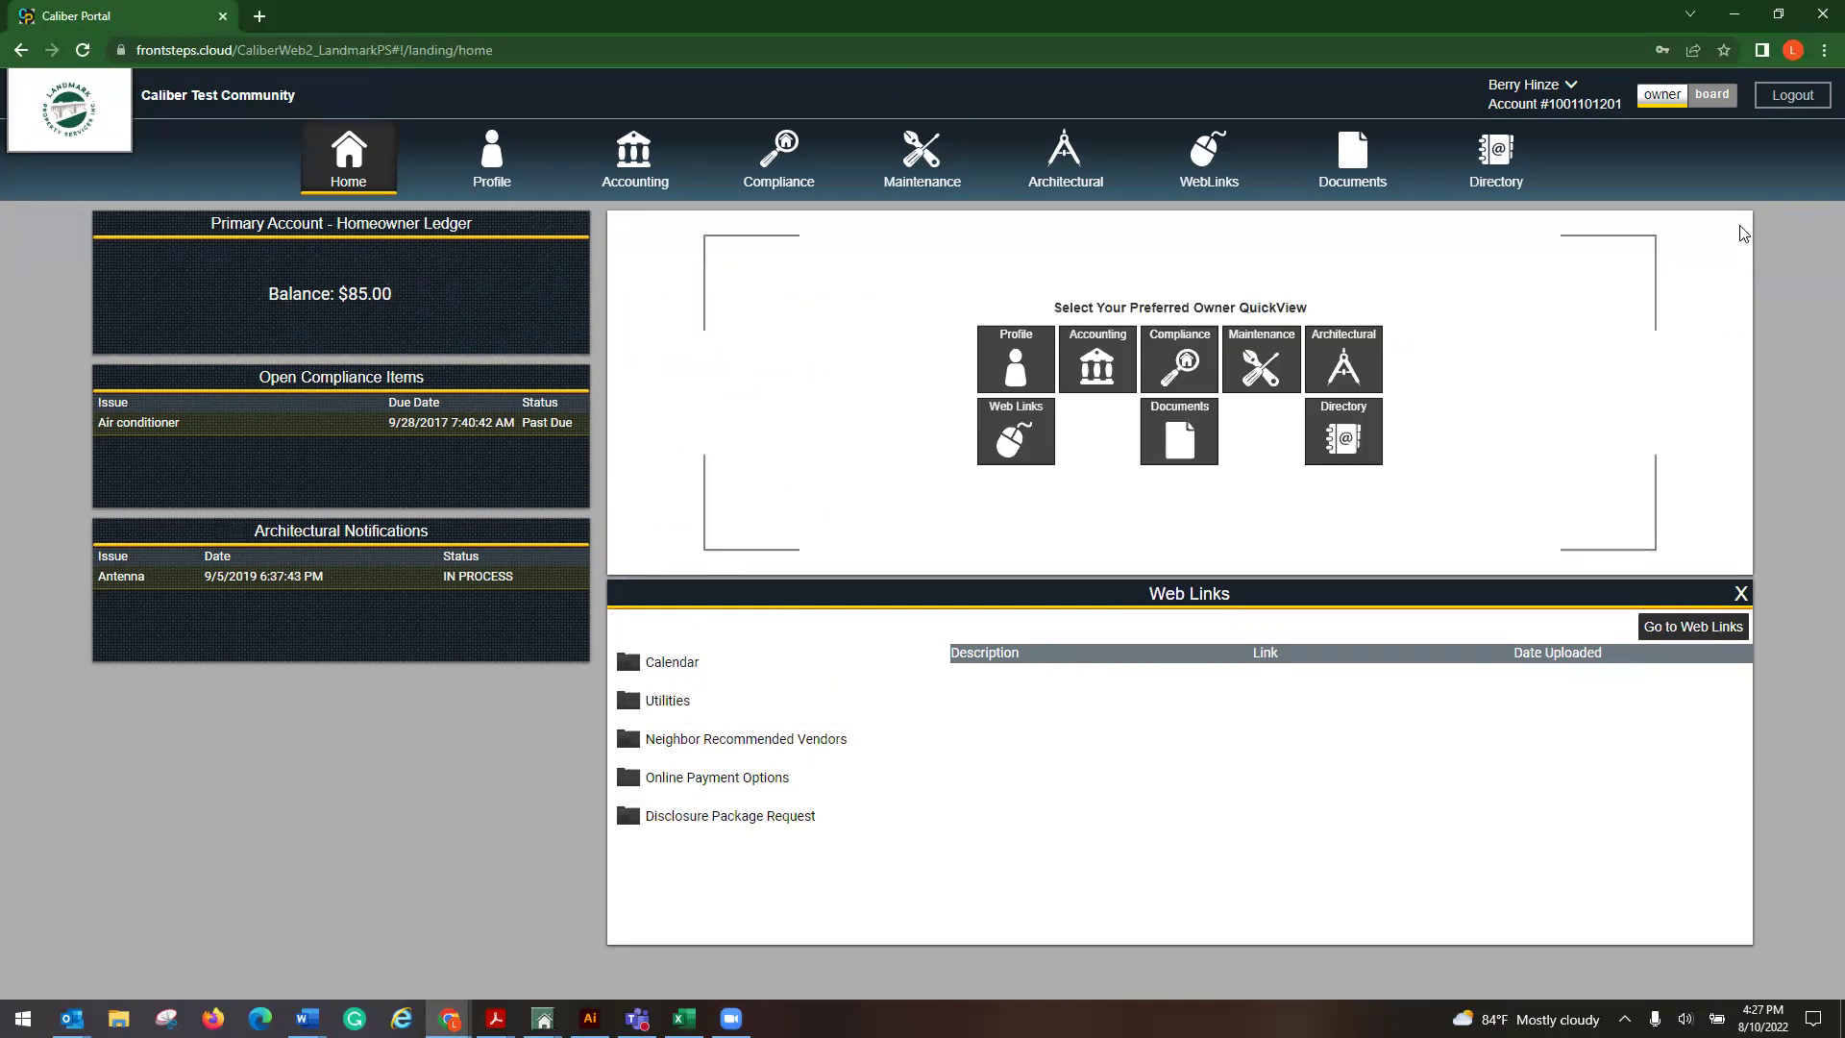
{"action": "left_click", "coordinate": [697, 676]}
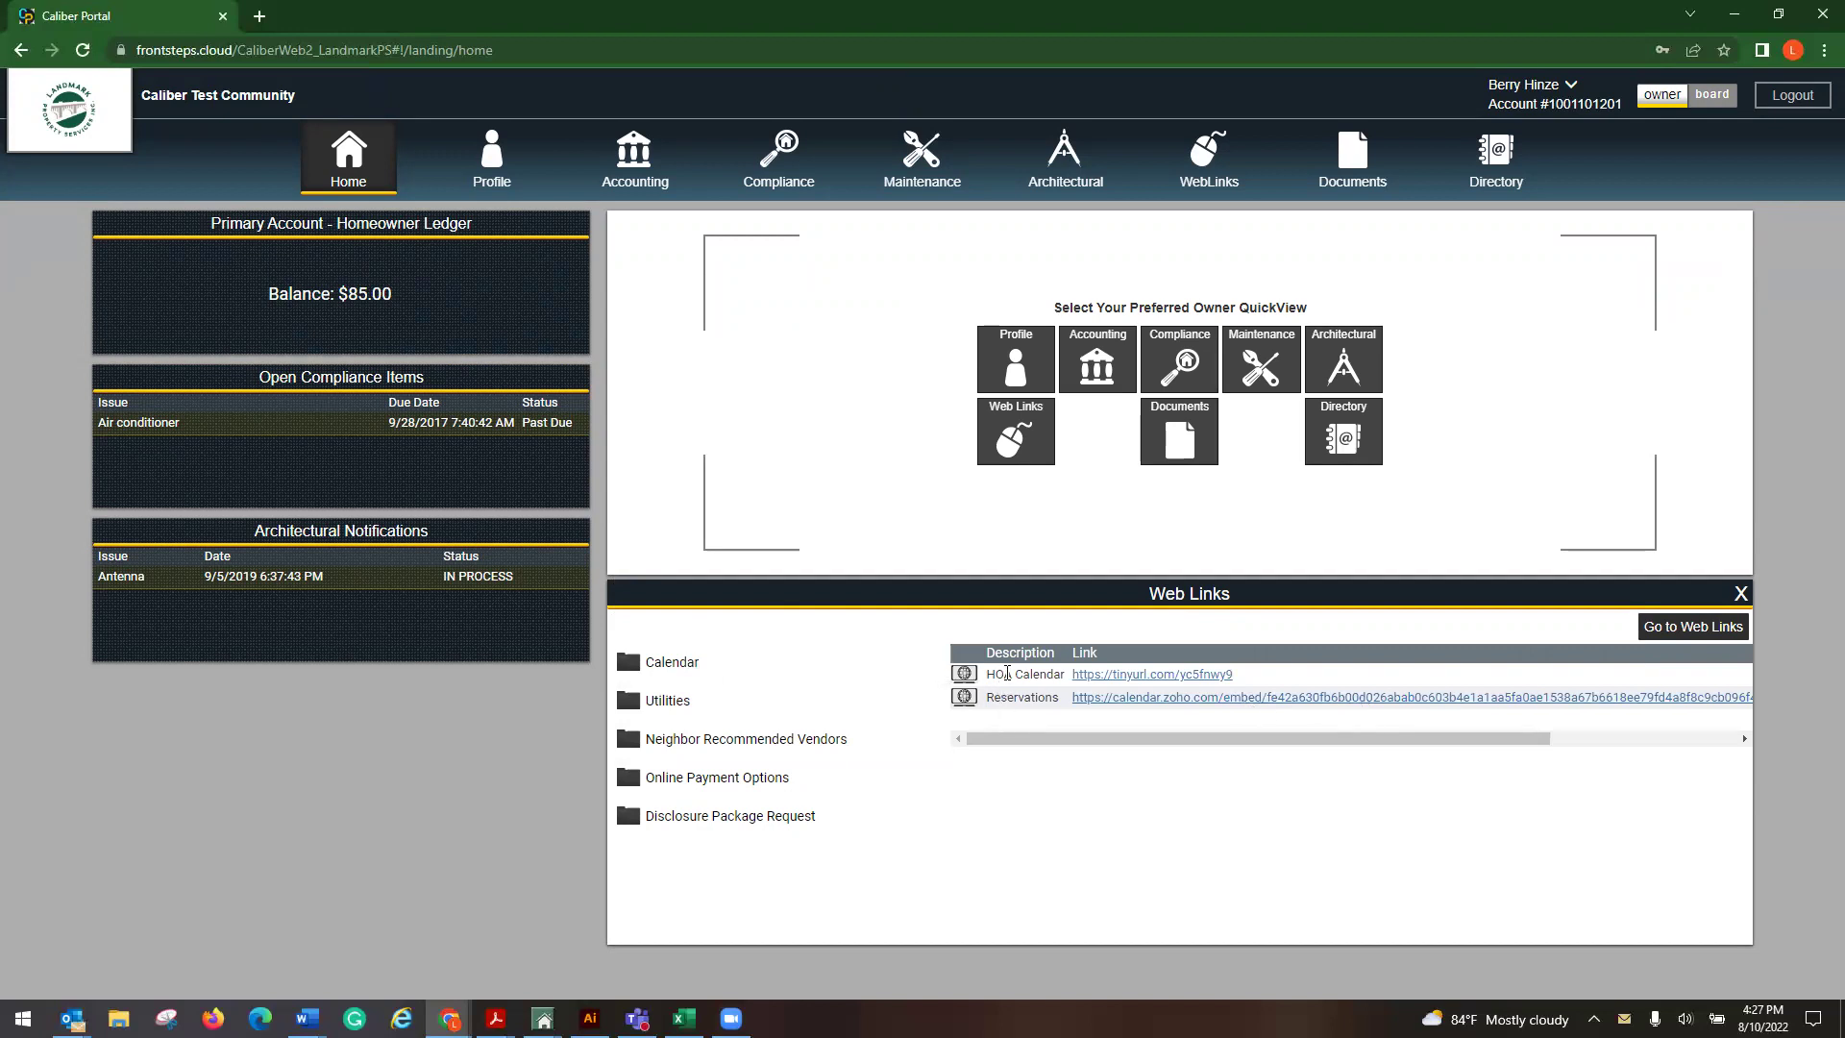
{"action": "left_click", "coordinate": [676, 706]}
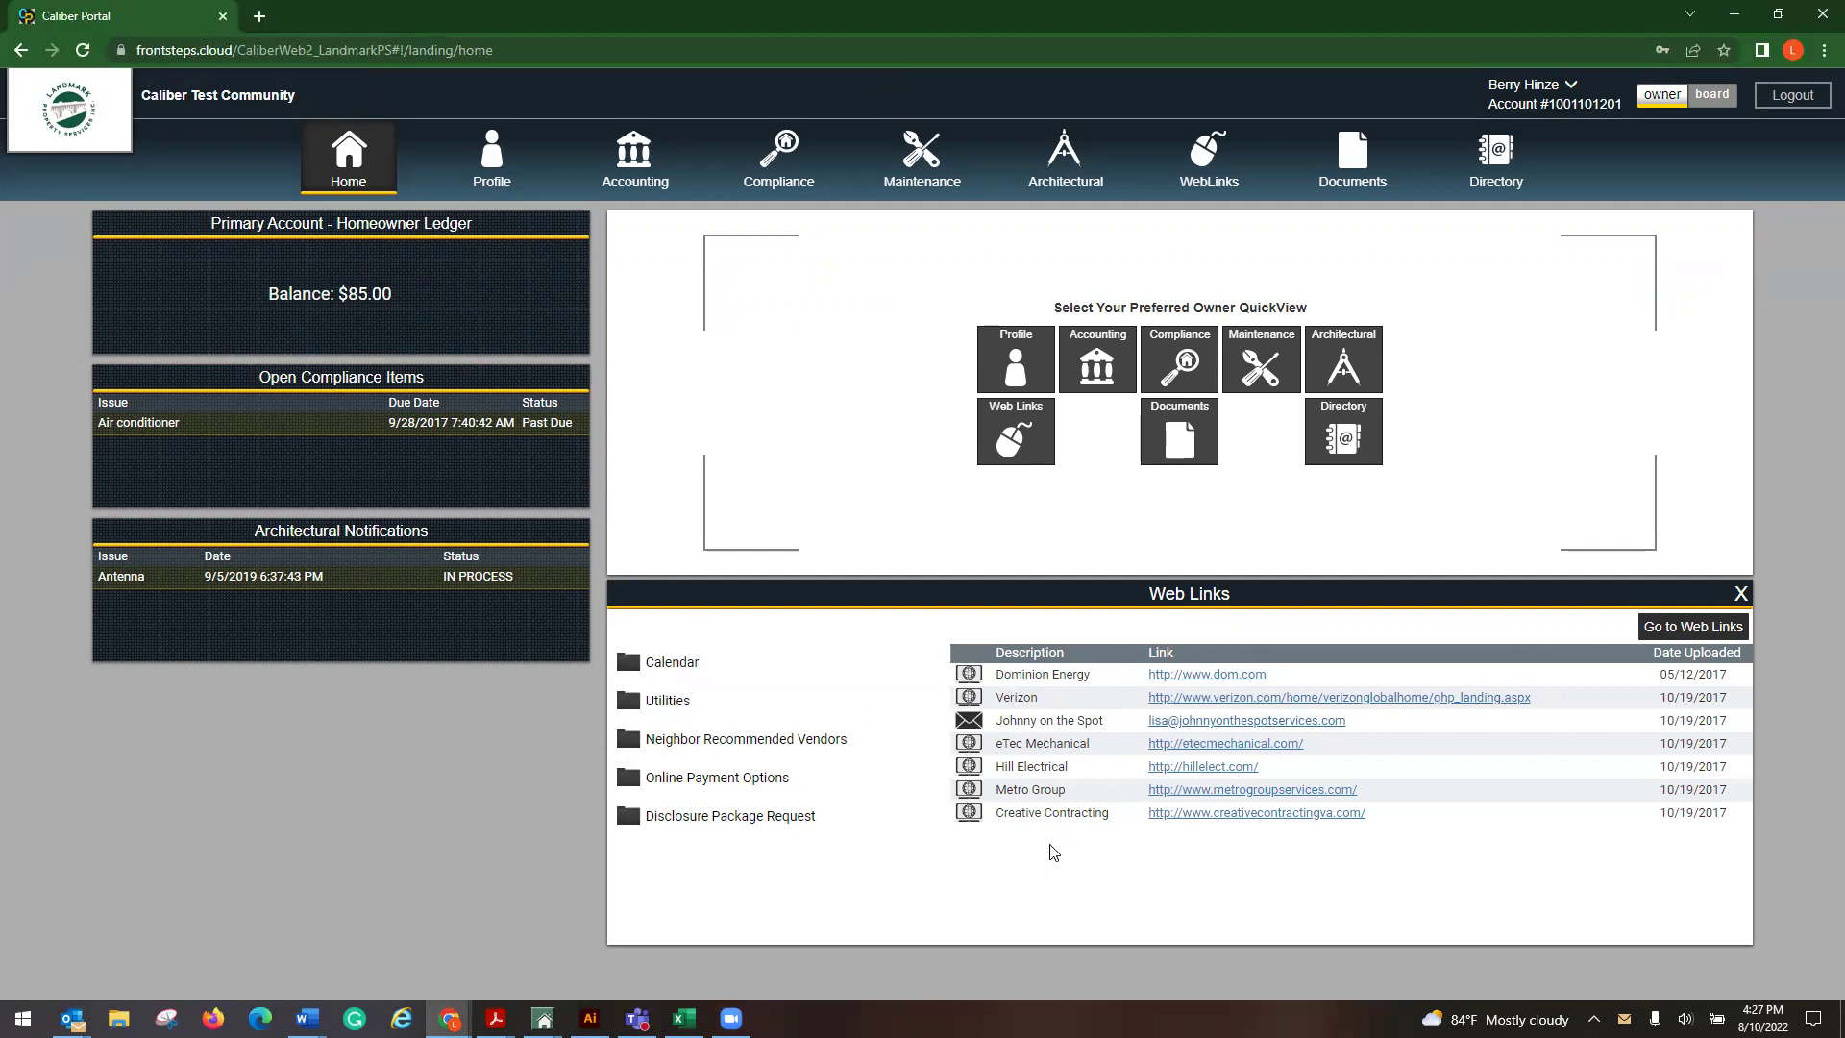
{"action": "left_click", "coordinate": [709, 742]}
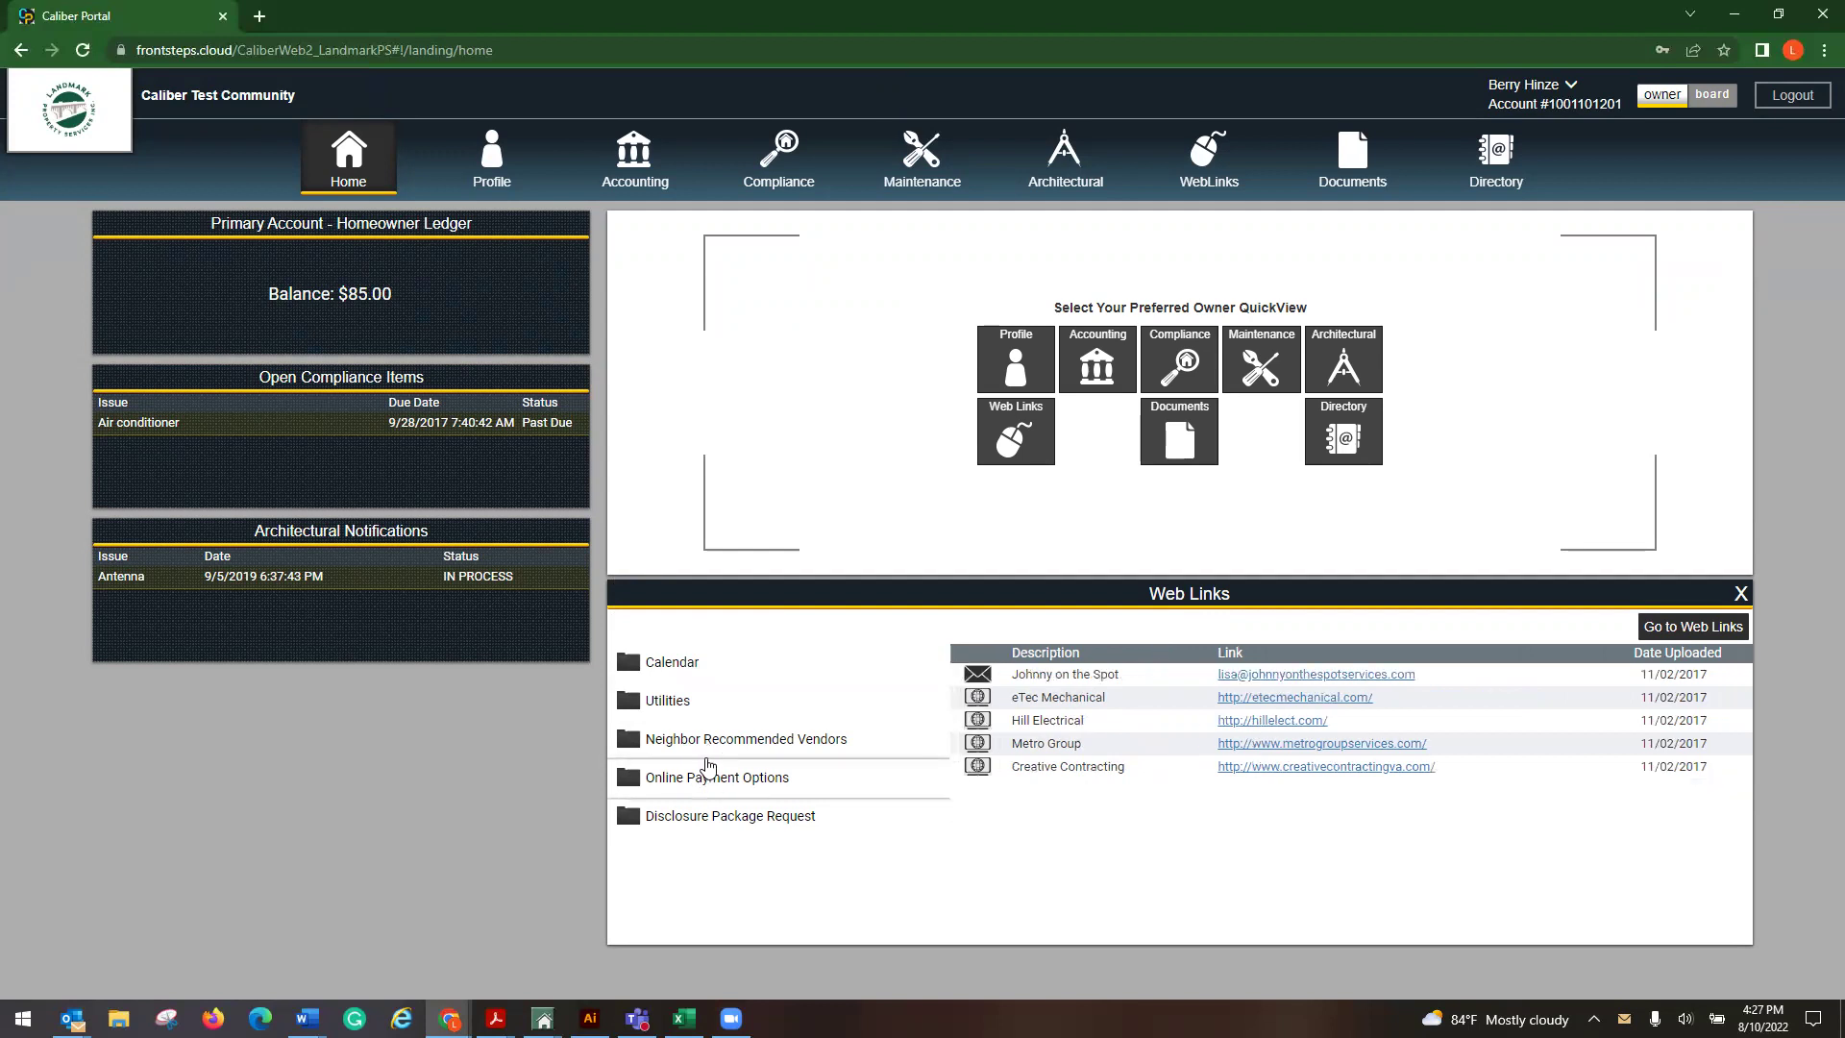
{"action": "left_click", "coordinate": [766, 781]}
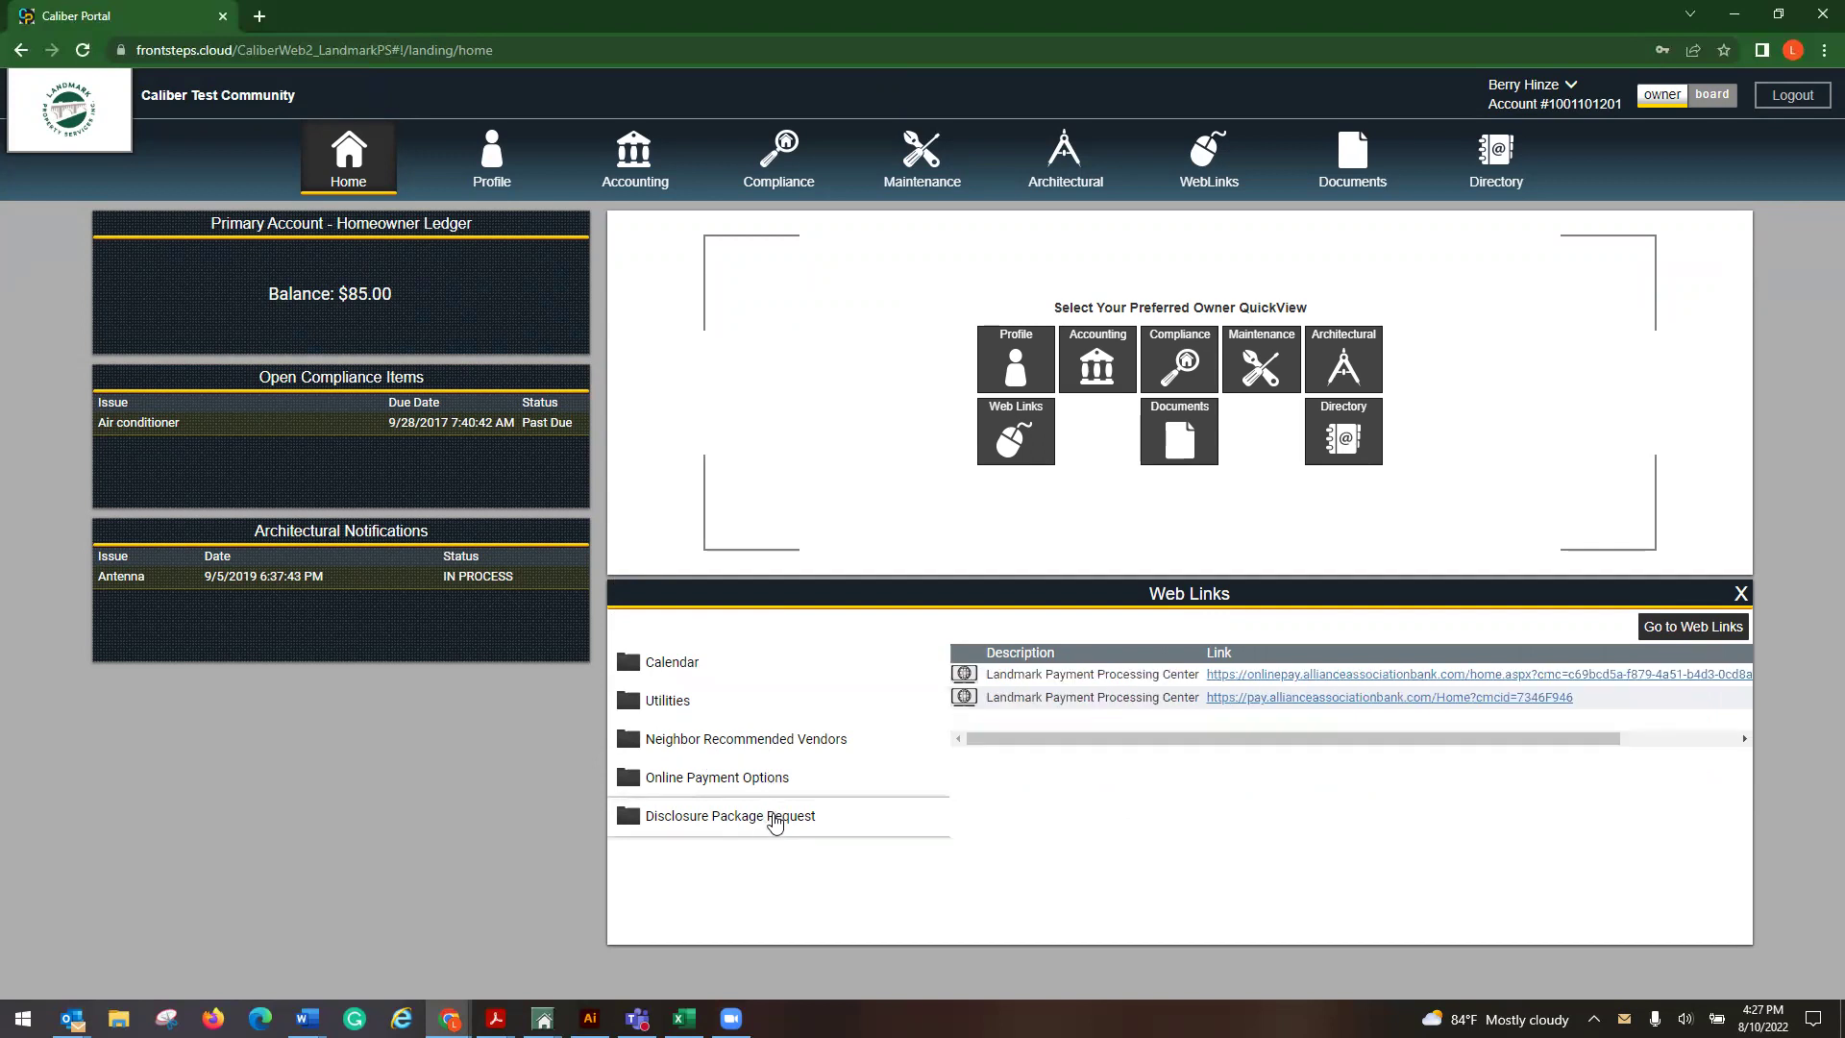
{"action": "left_click", "coordinate": [797, 825]}
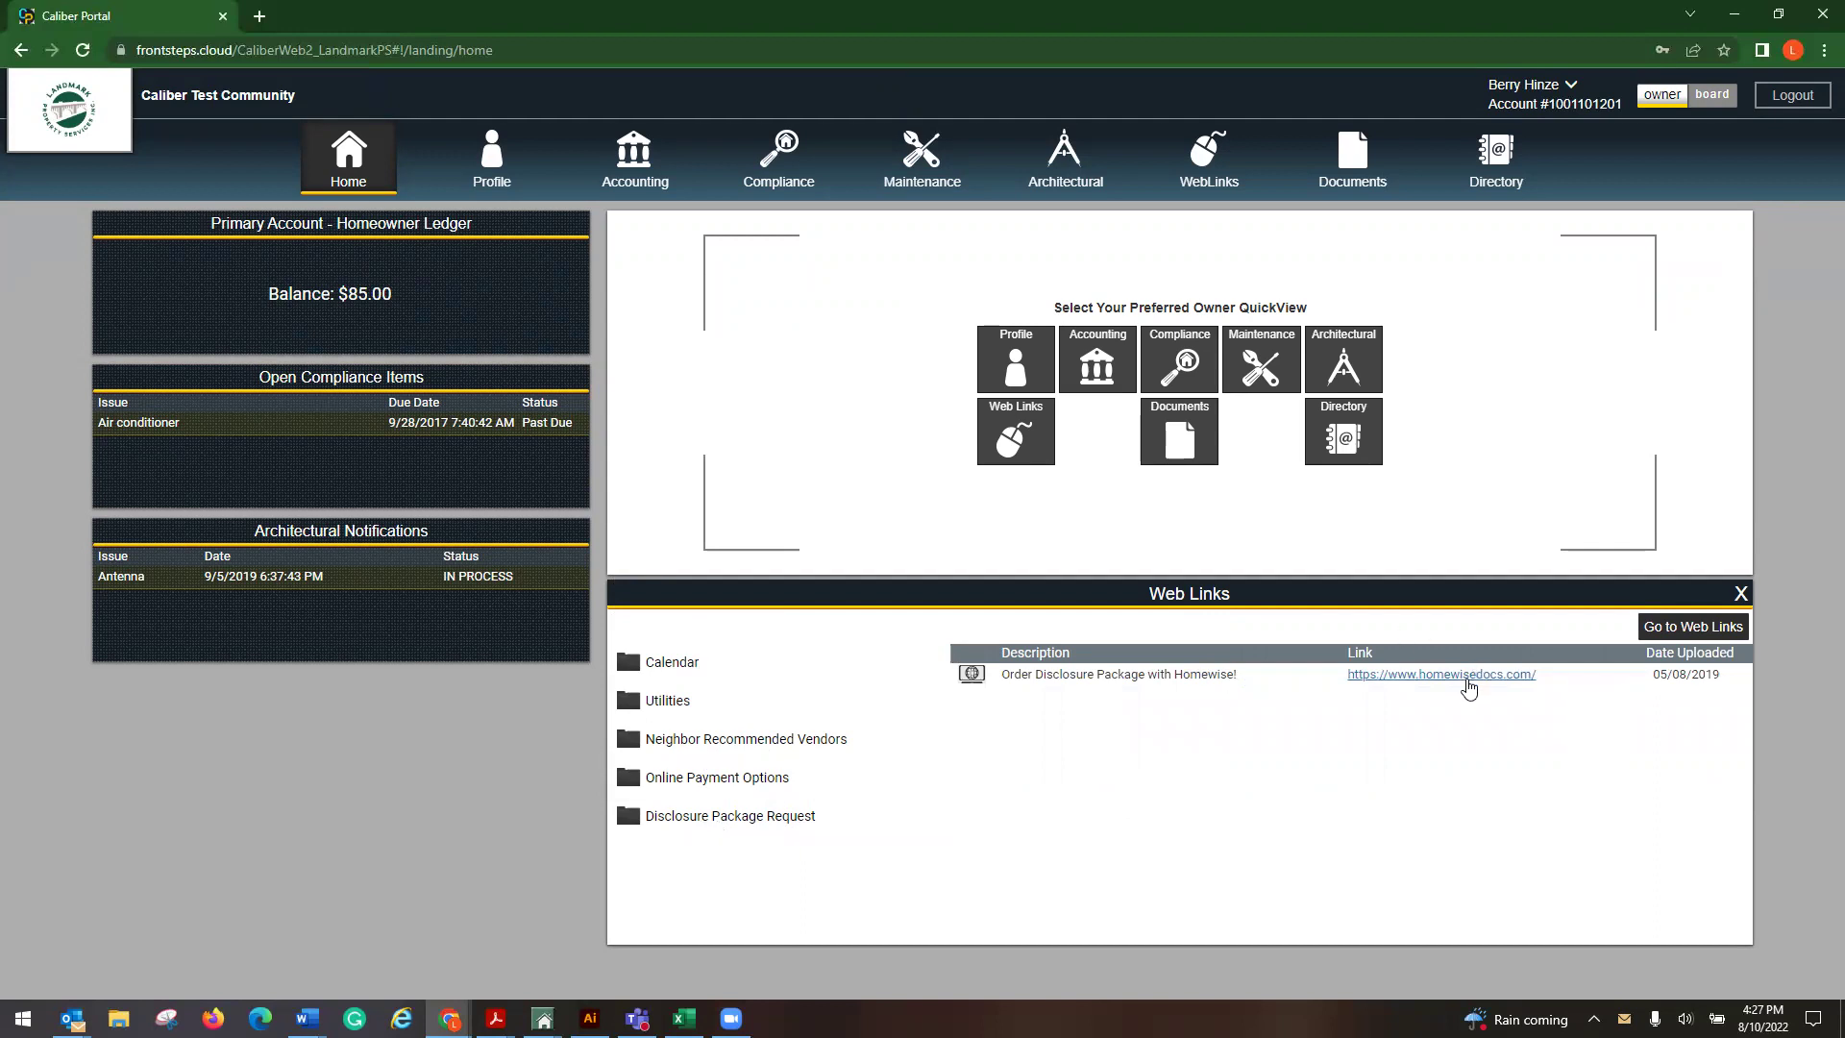
{"action": "left_click", "coordinate": [1740, 593]}
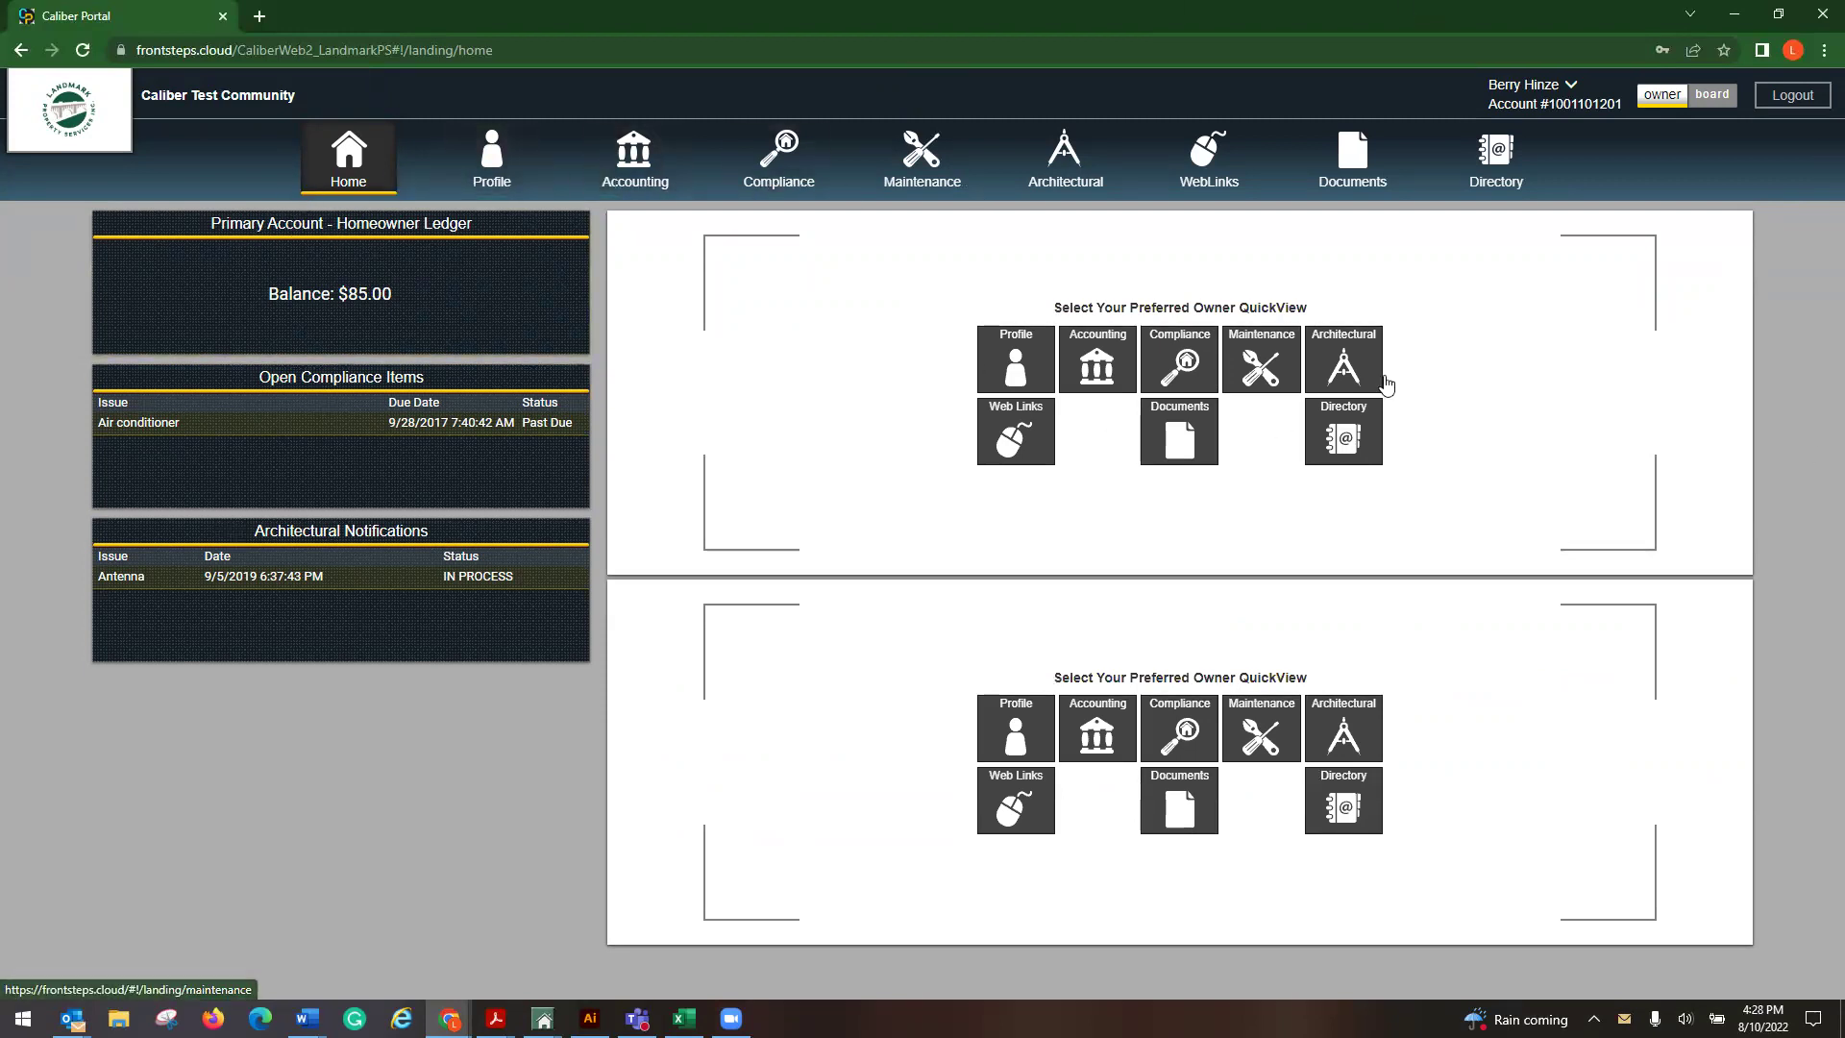
- Open Profile, browse the Email and Phone records, then show the Account record
{"action": "left_click", "coordinate": [488, 179]}
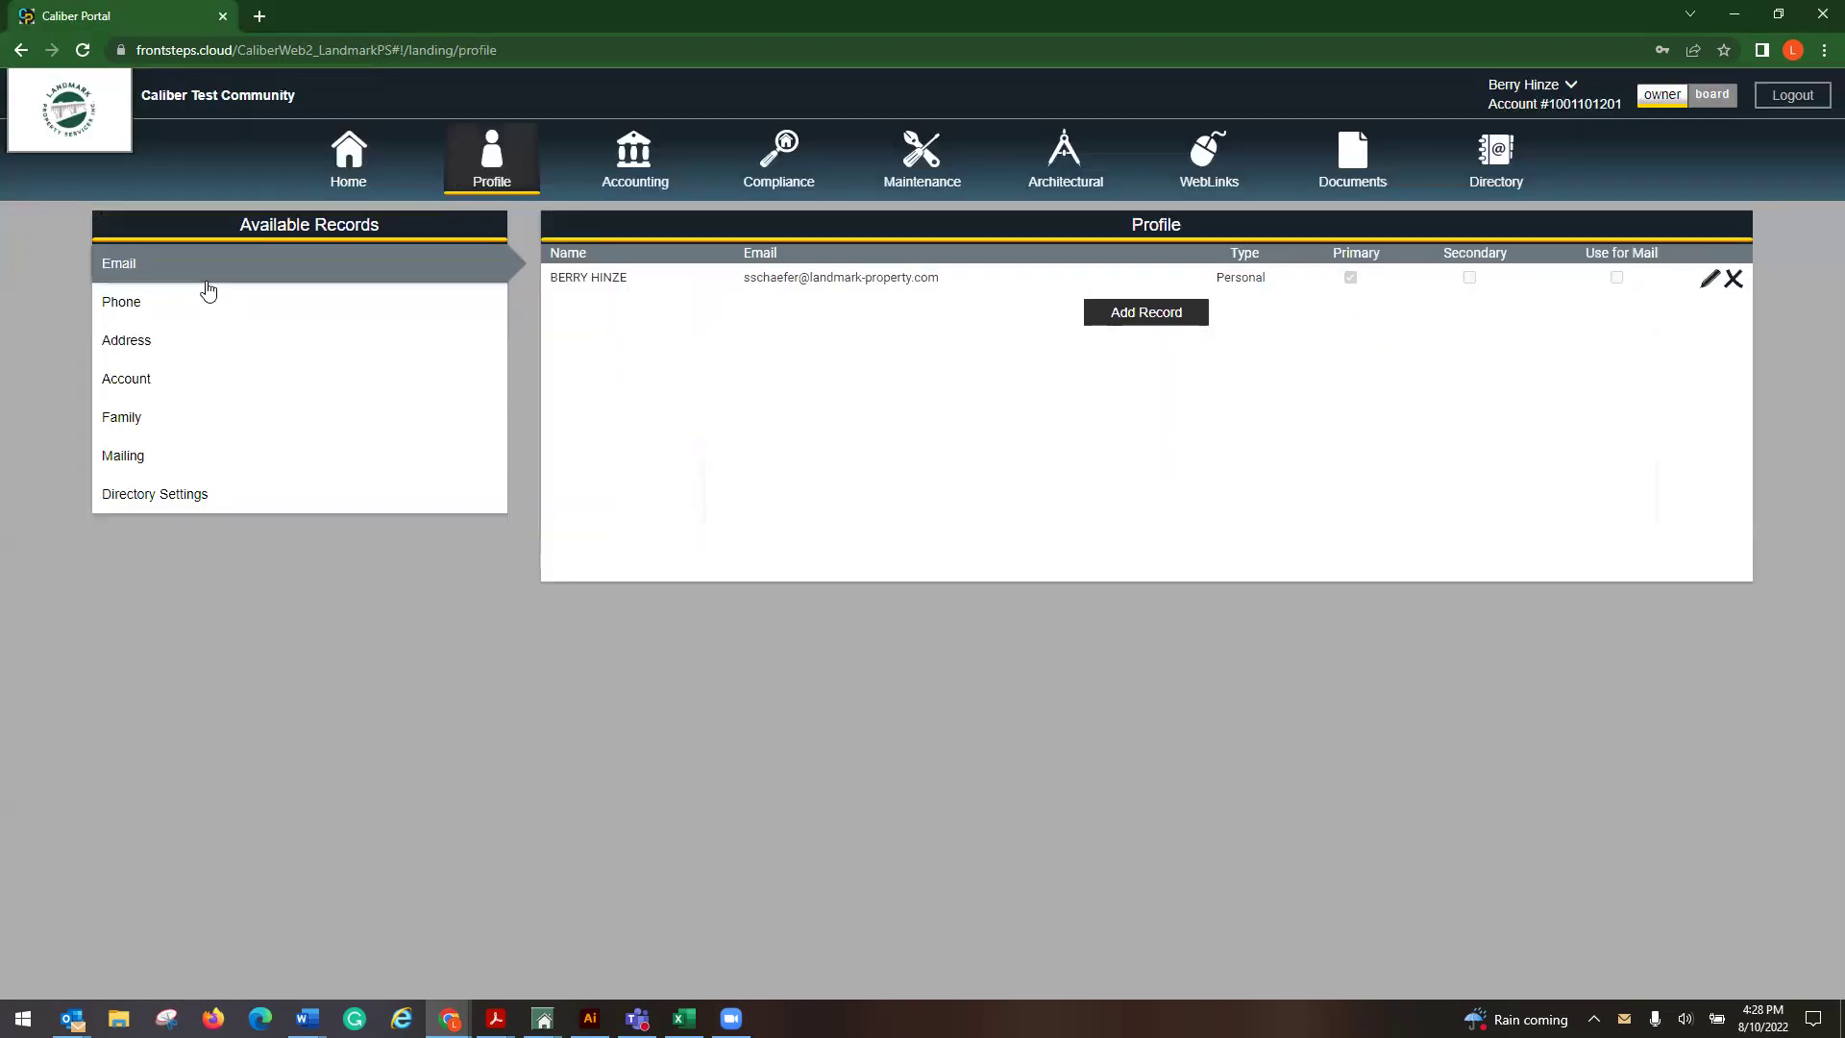
{"action": "left_click", "coordinate": [130, 306]}
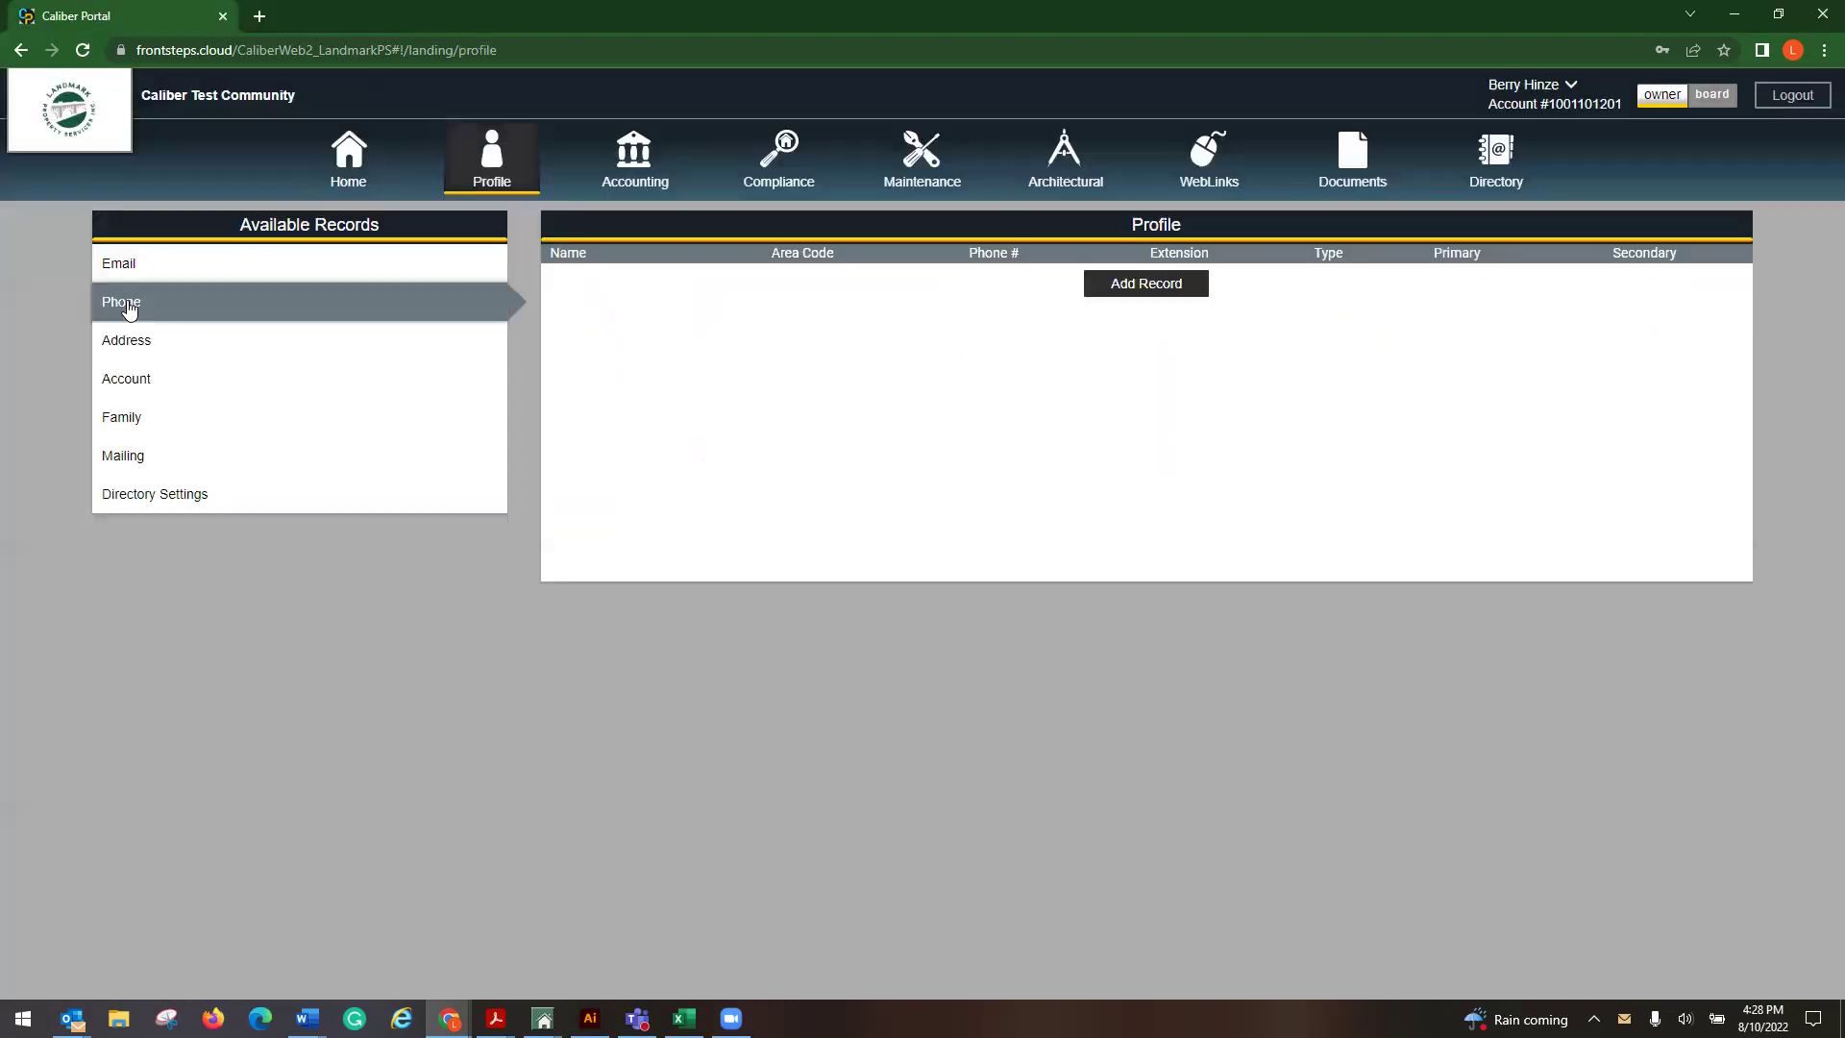
{"action": "left_click", "coordinate": [131, 275]}
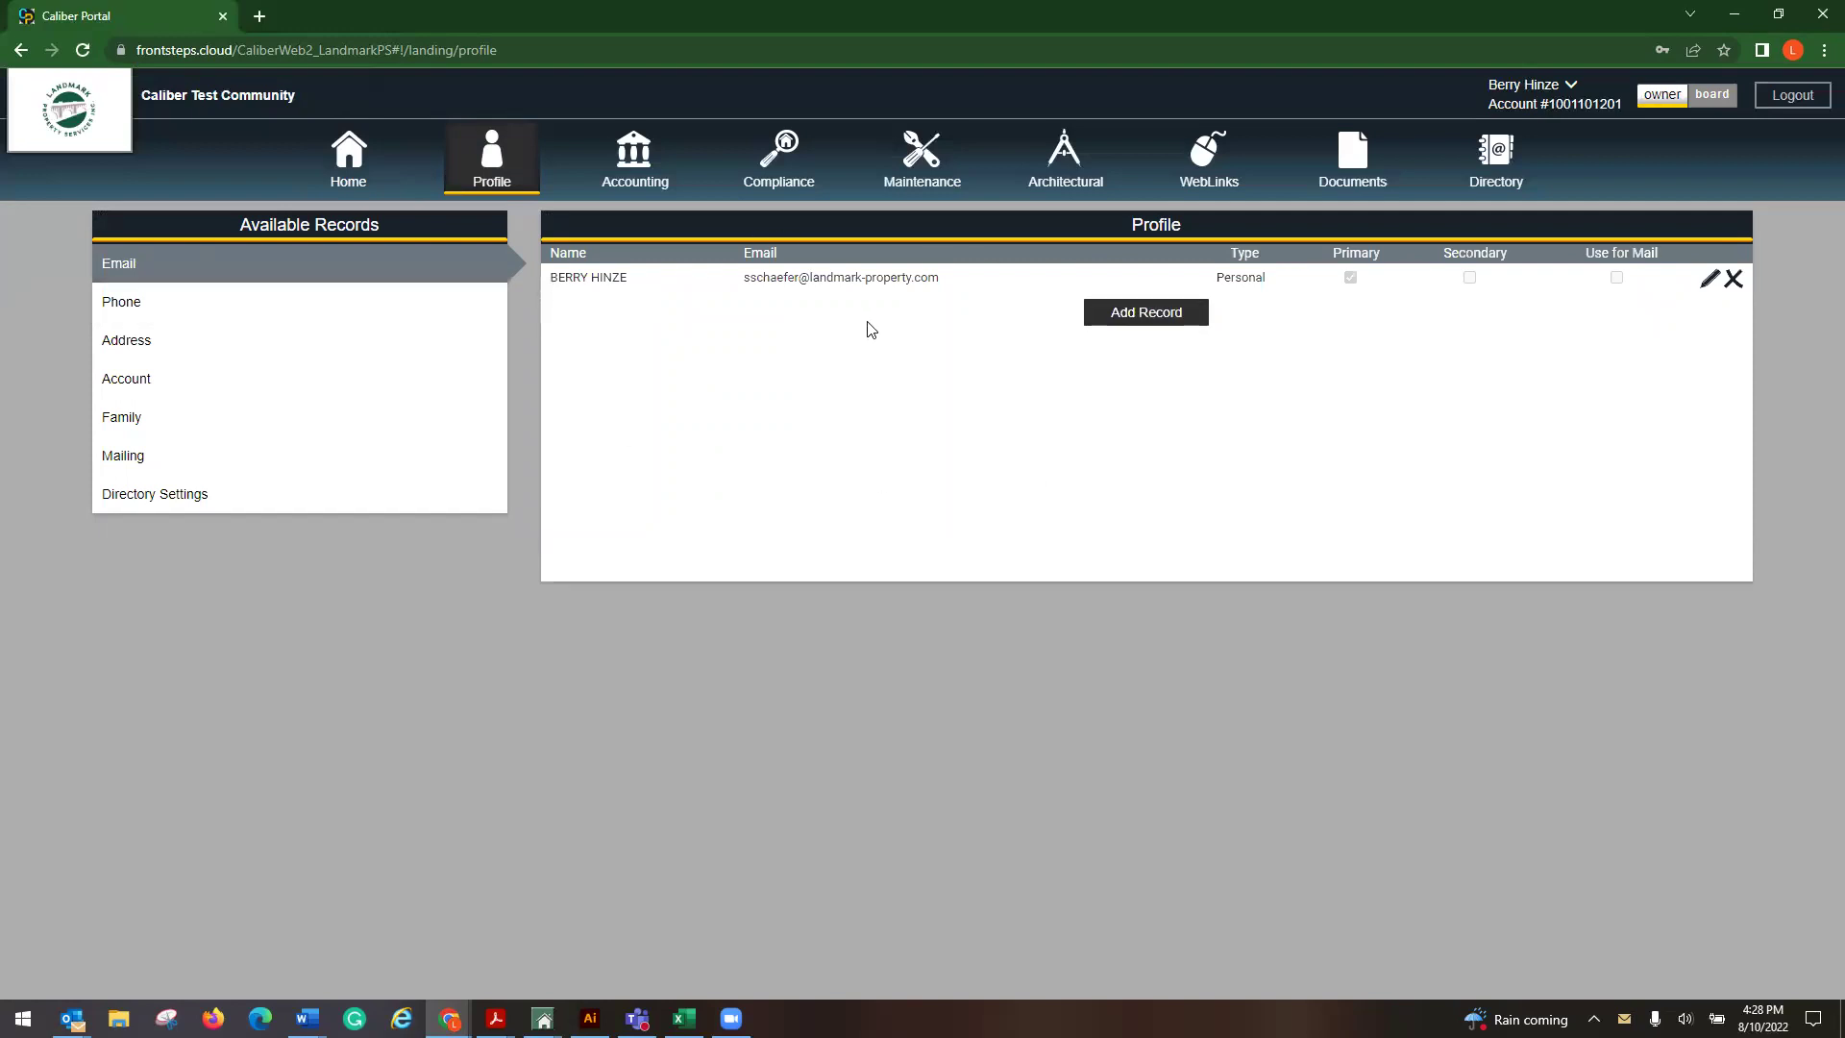
{"action": "left_click", "coordinate": [112, 312]}
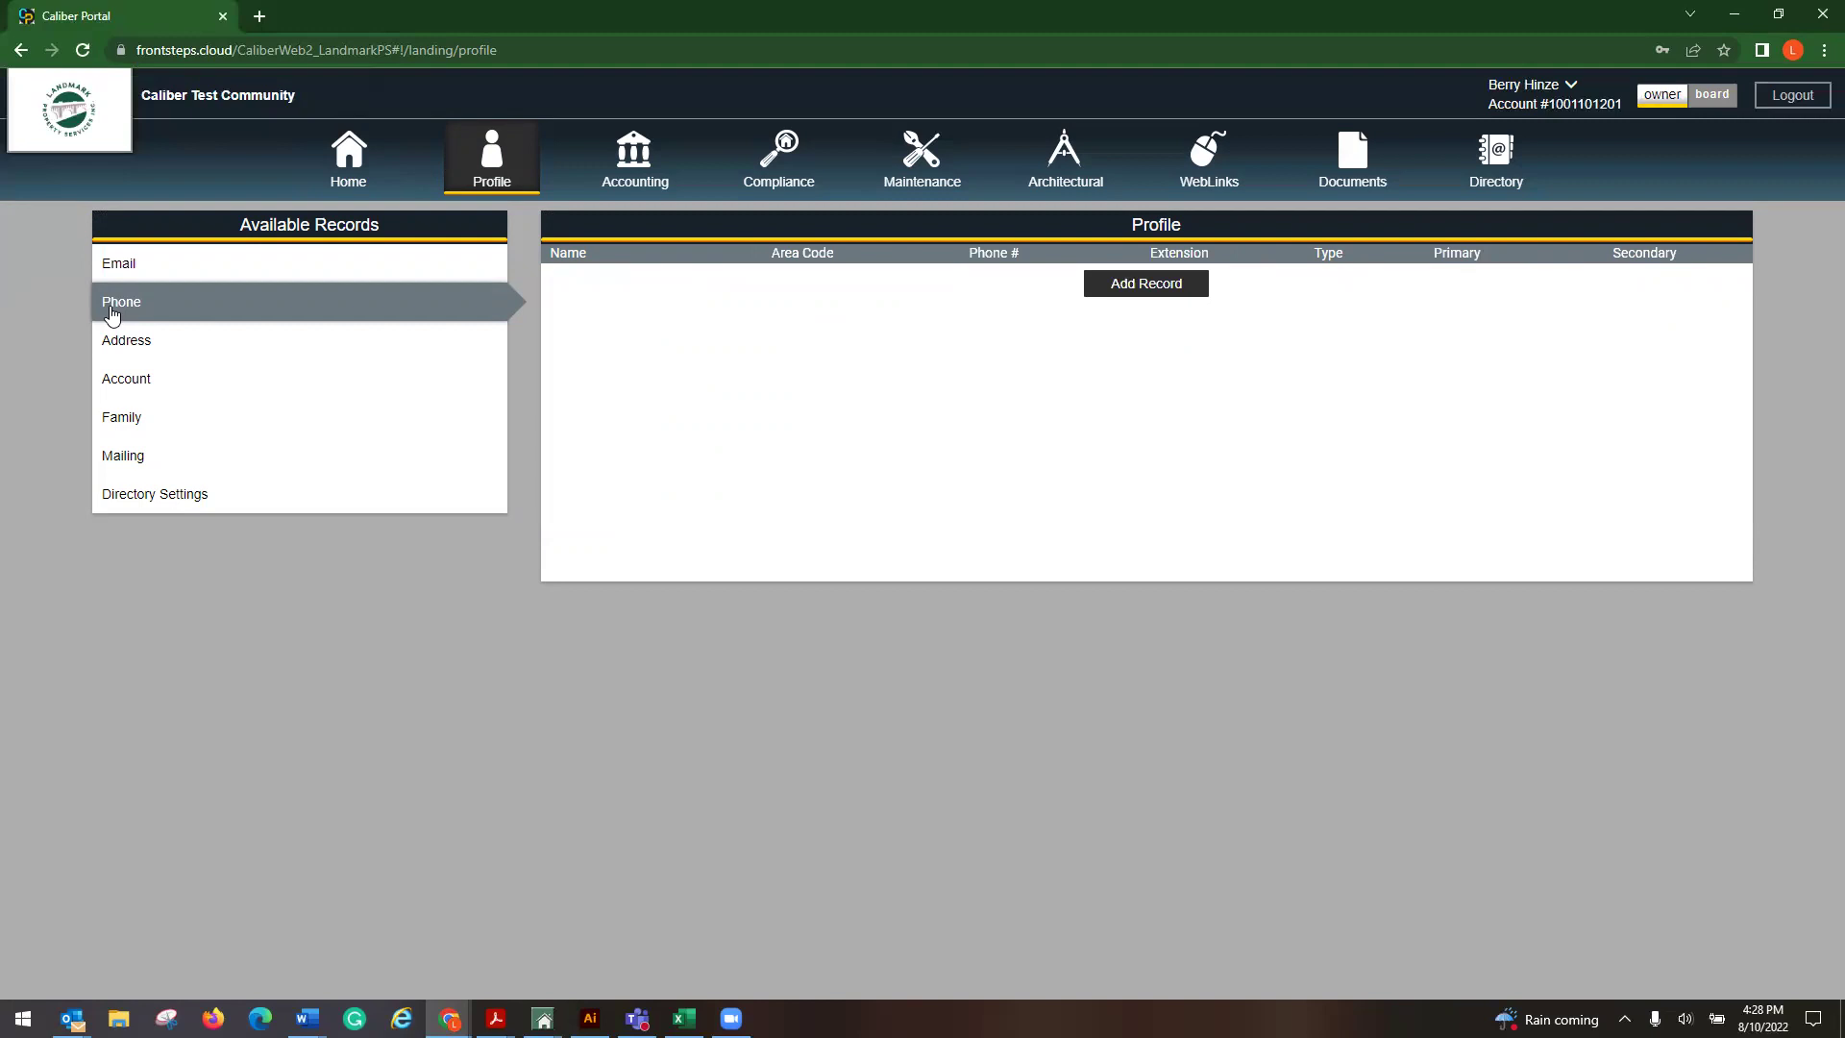
{"action": "left_click", "coordinate": [116, 386]}
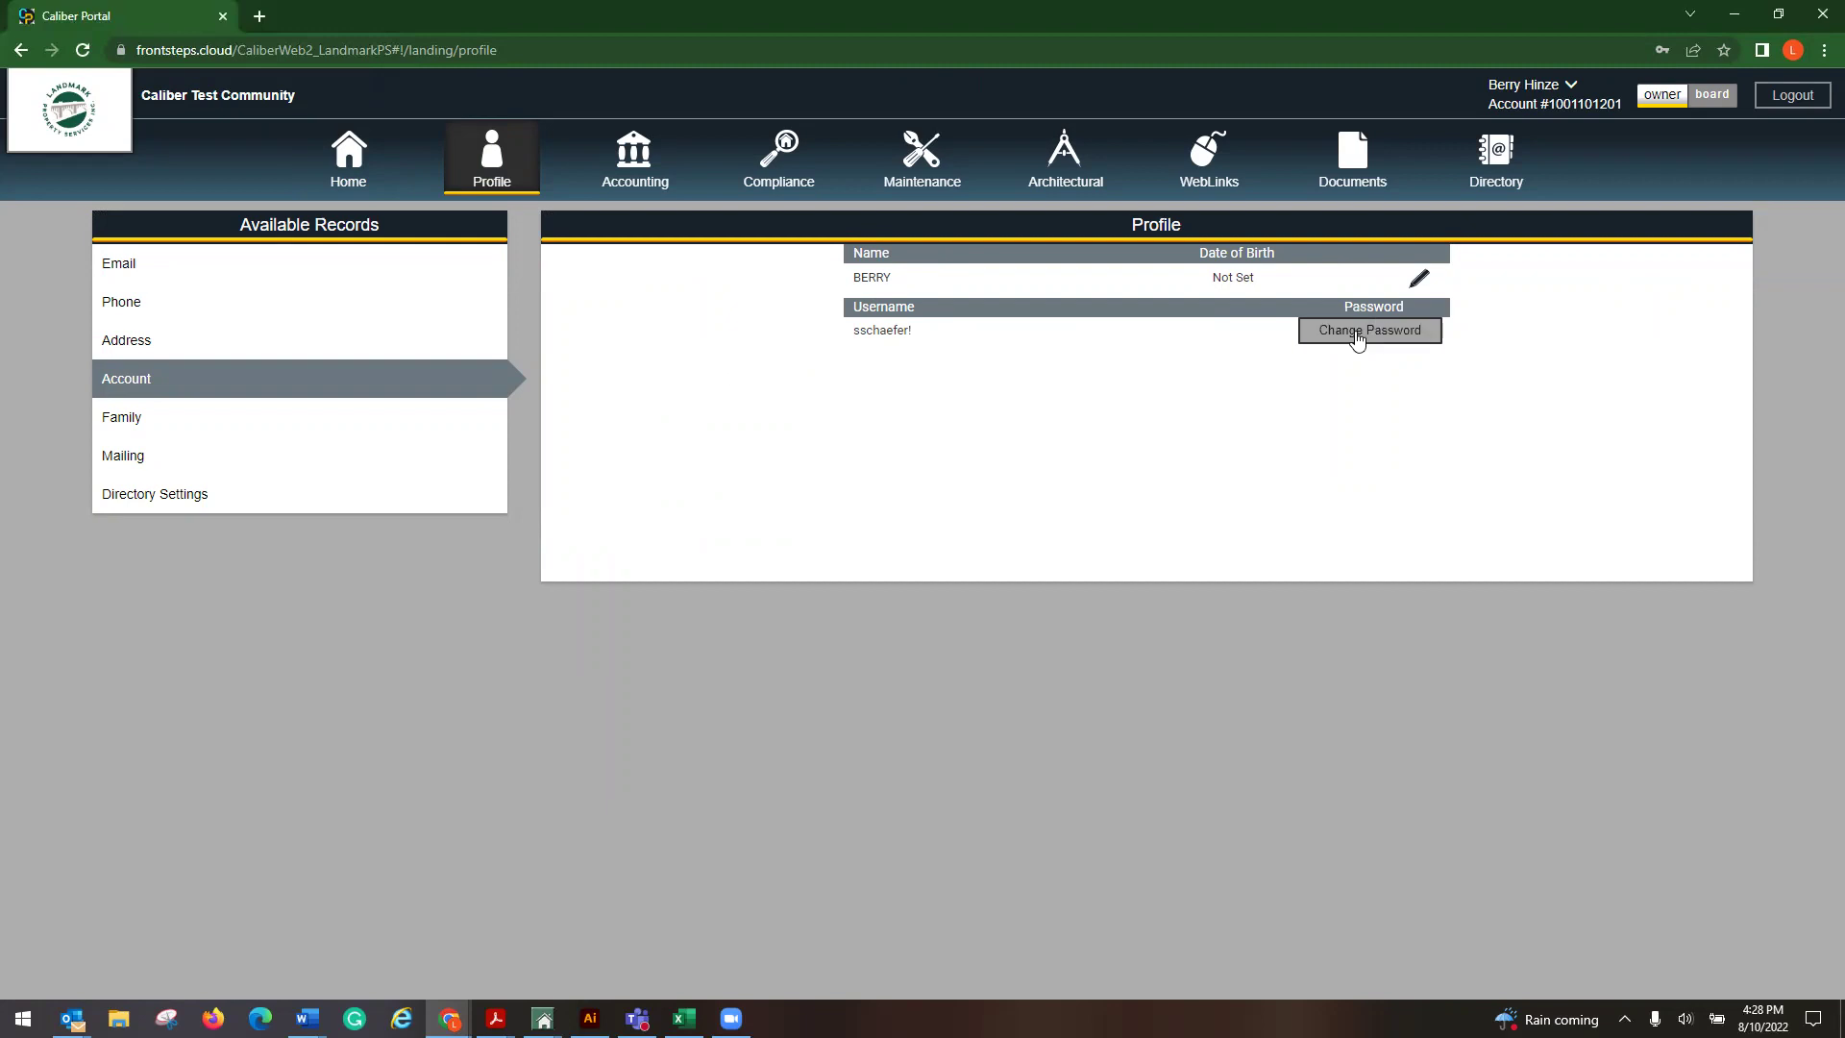
- Open Mailing preferences and enable Email for Compliance, Delinquency, Architectural and Miscellaneous Letters
{"action": "left_click", "coordinate": [265, 421]}
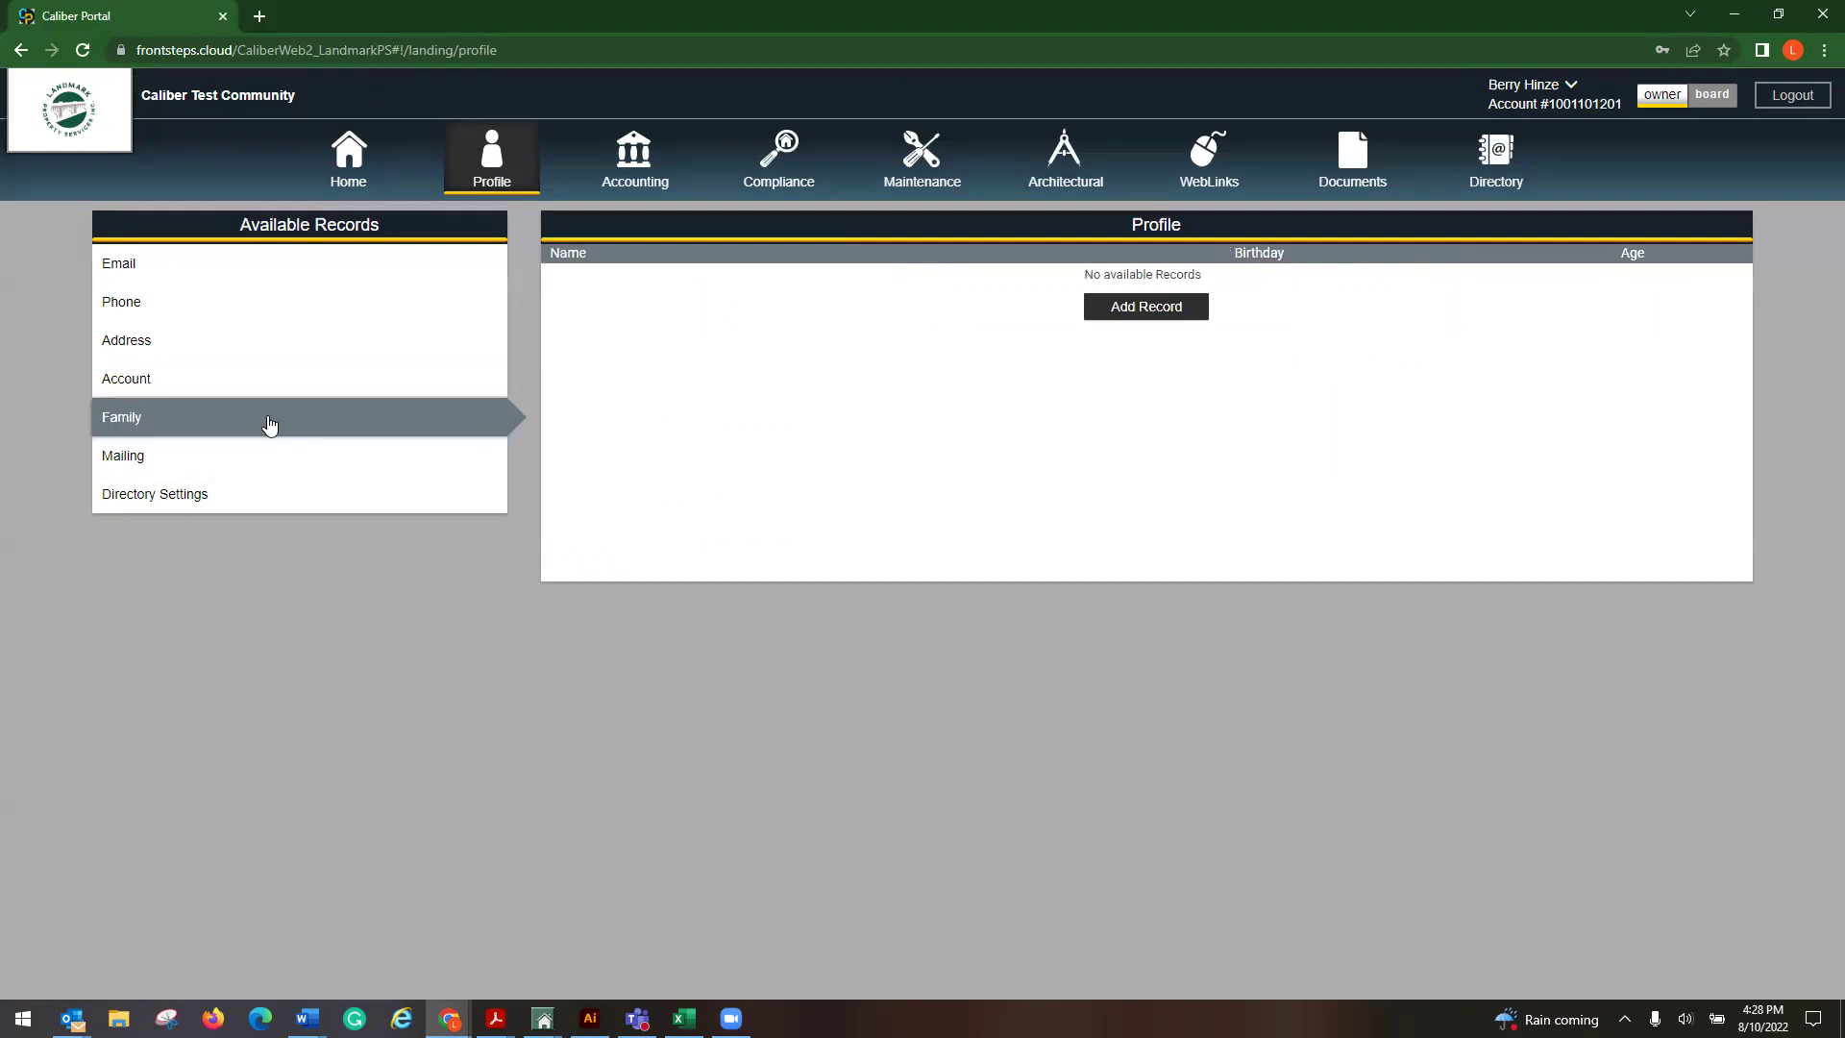
{"action": "left_click", "coordinate": [161, 461]}
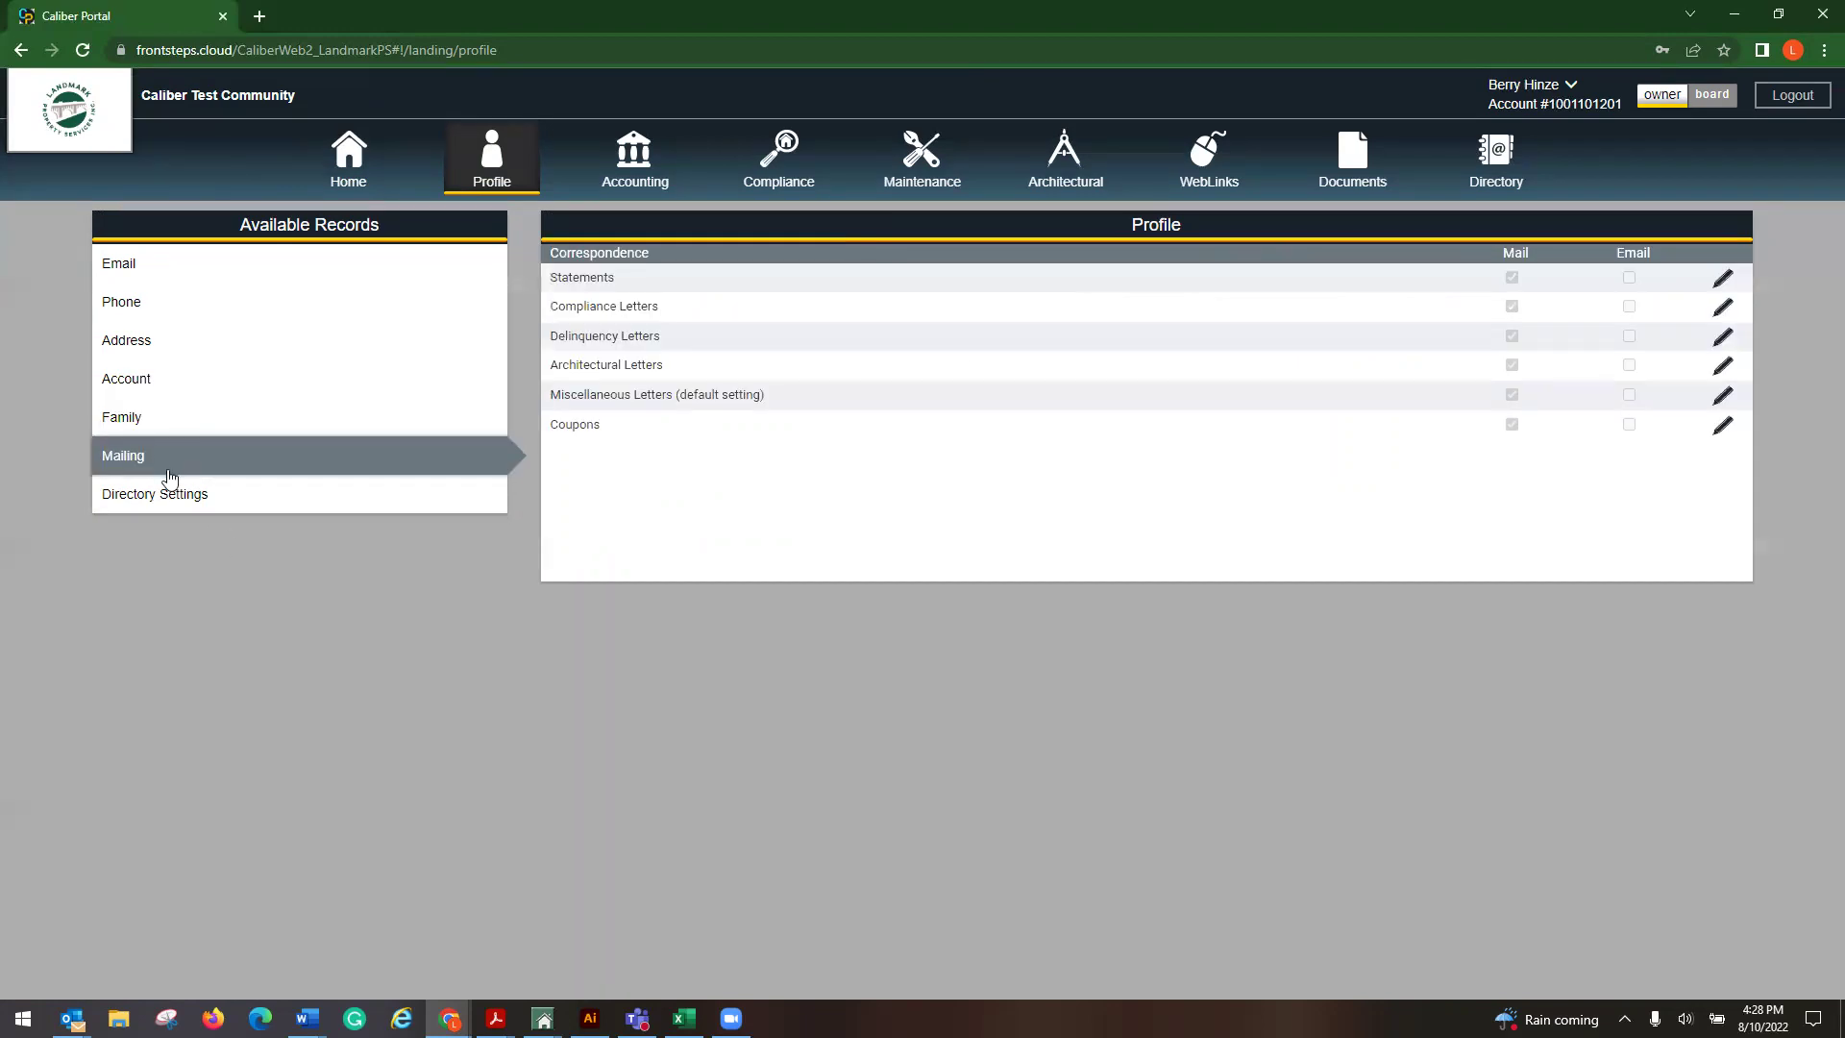
{"action": "left_click", "coordinate": [1722, 278]}
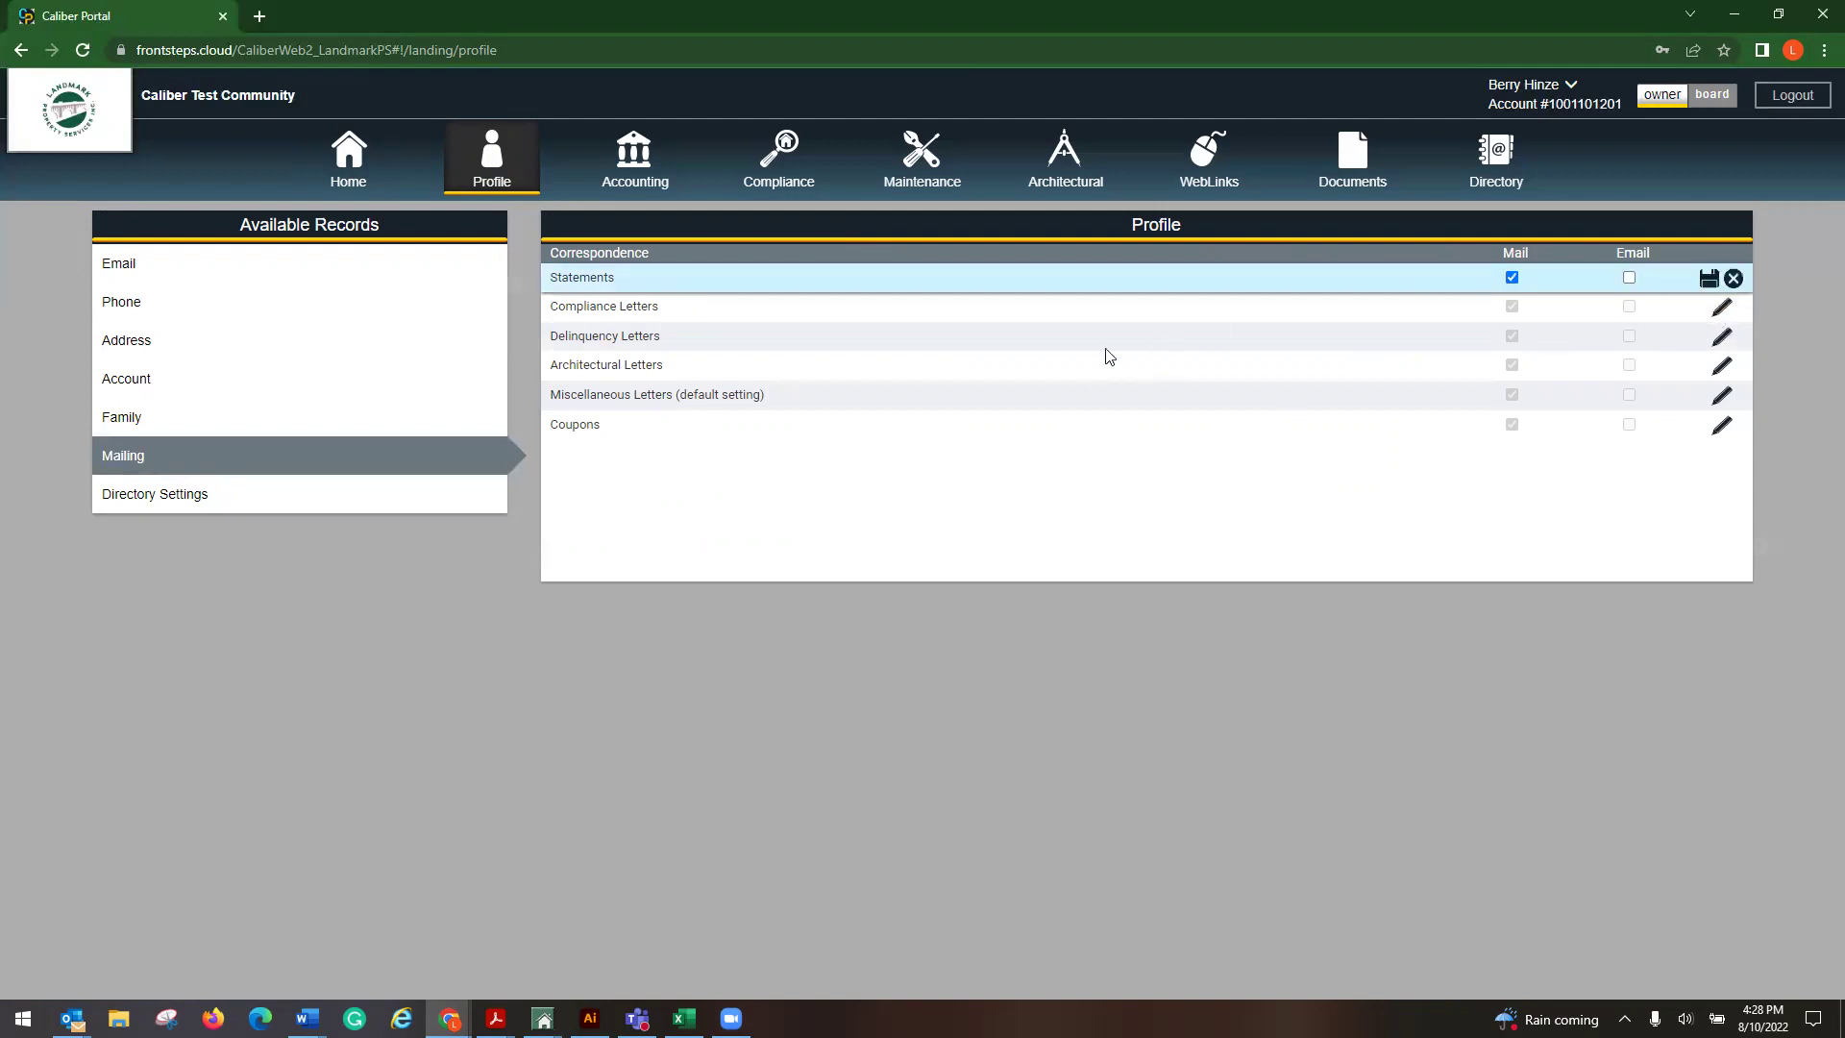
{"action": "left_click", "coordinate": [1722, 308]}
{"action": "left_click", "coordinate": [1629, 306]}
{"action": "left_click", "coordinate": [1722, 339]}
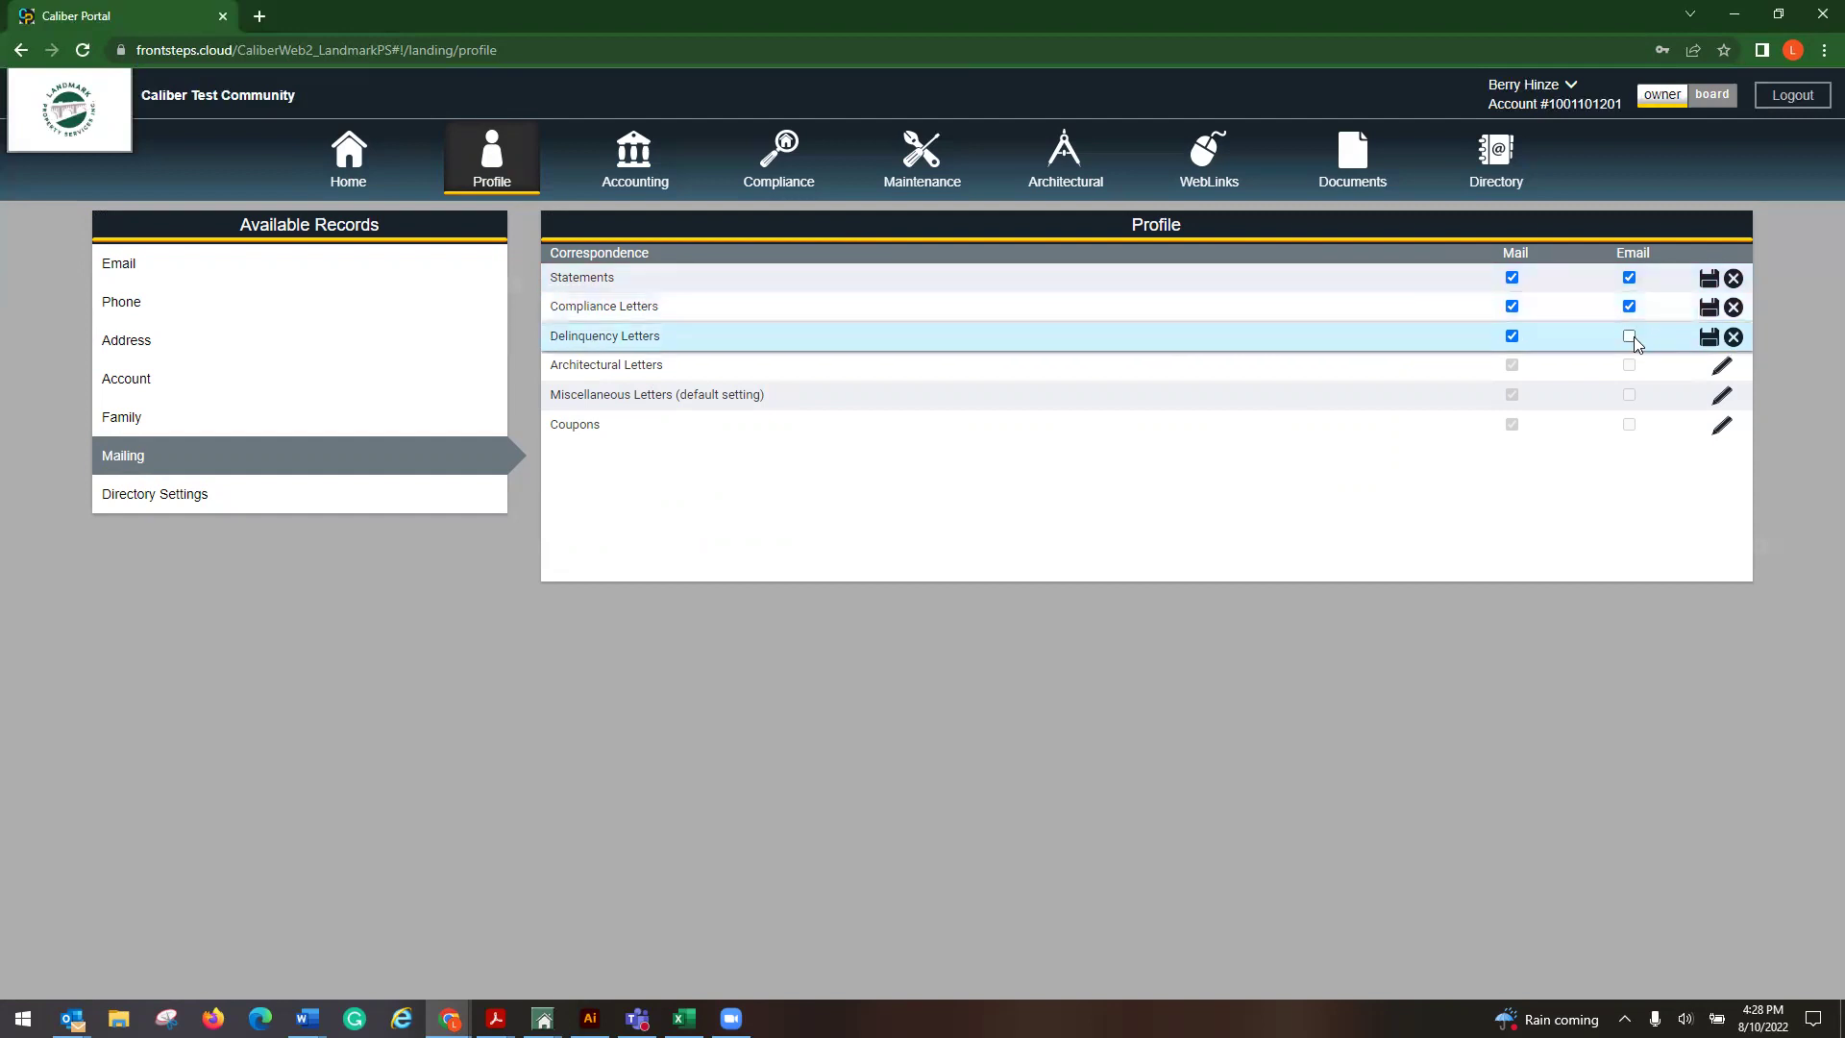
{"action": "left_click", "coordinate": [1629, 336]}
{"action": "left_click", "coordinate": [1721, 366]}
{"action": "left_click", "coordinate": [1628, 366]}
{"action": "left_click", "coordinate": [1722, 395]}
{"action": "left_click", "coordinate": [1629, 395]}
{"action": "left_click", "coordinate": [1725, 425]}
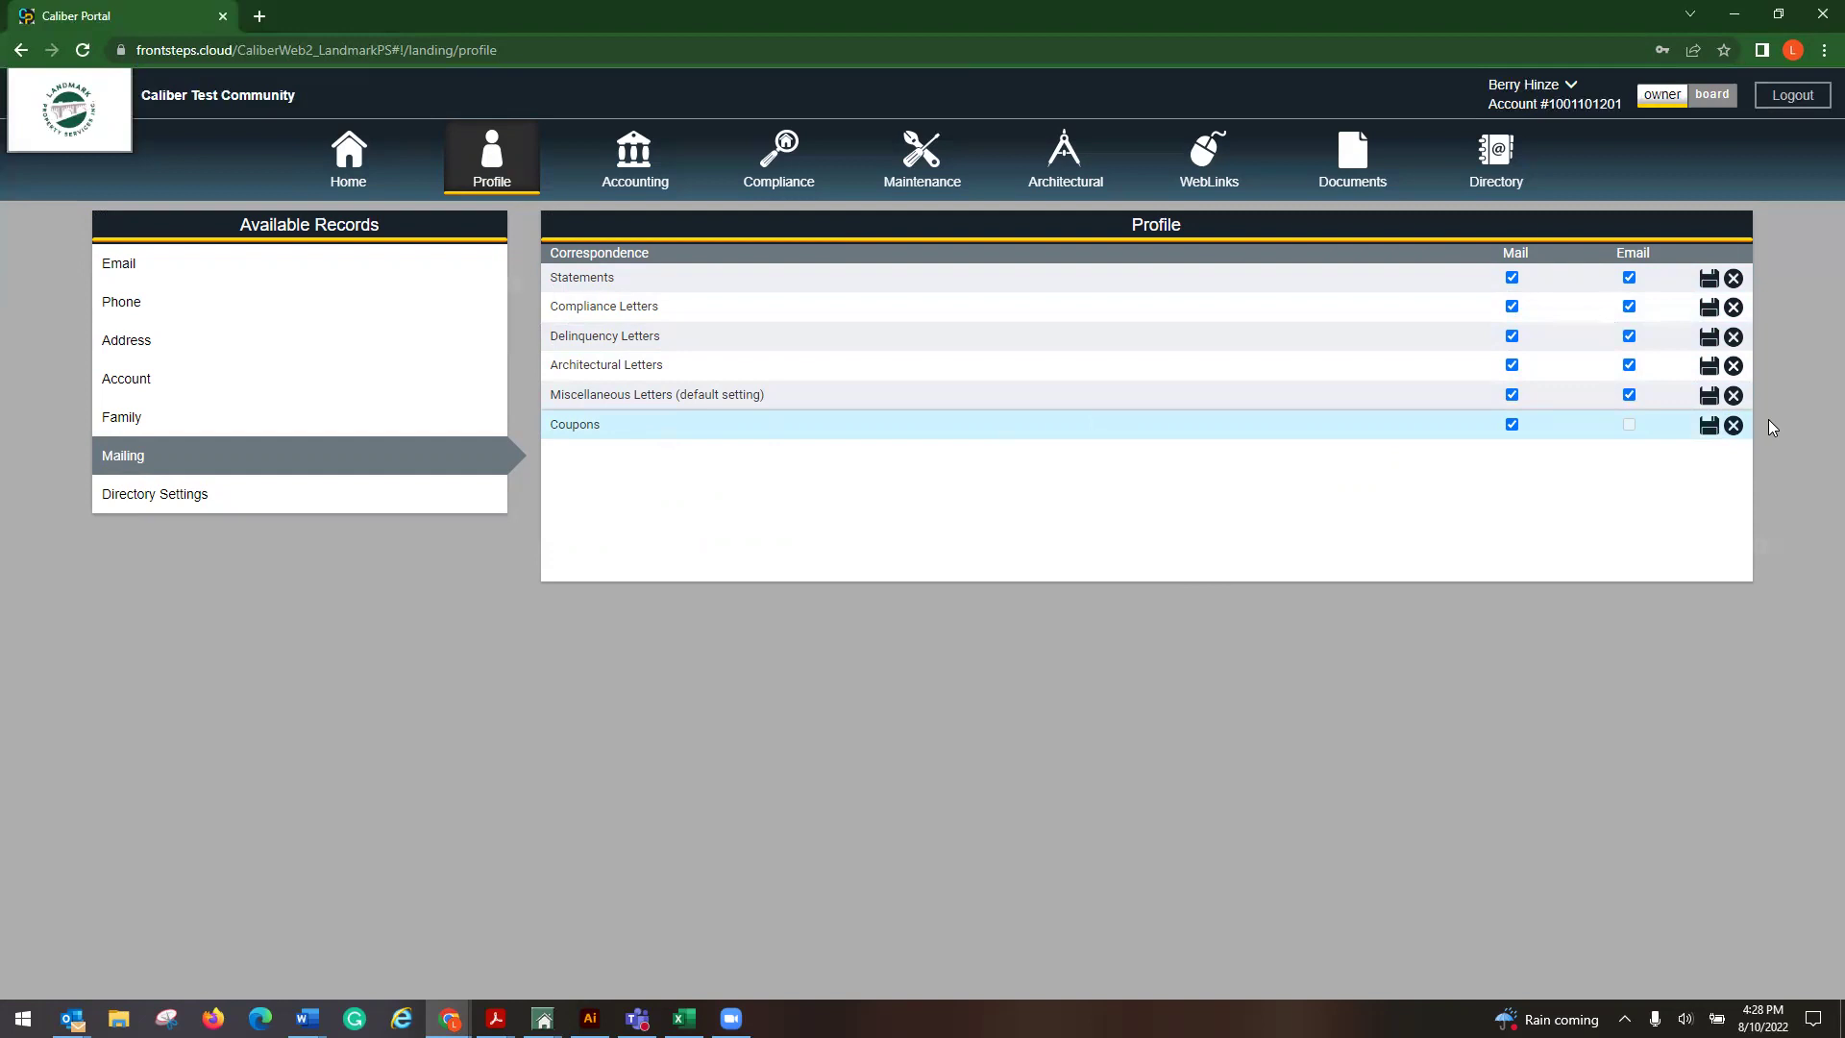
- Untick Email for every letter type and Statements, leaving all on Mail
{"action": "left_click", "coordinate": [1628, 395]}
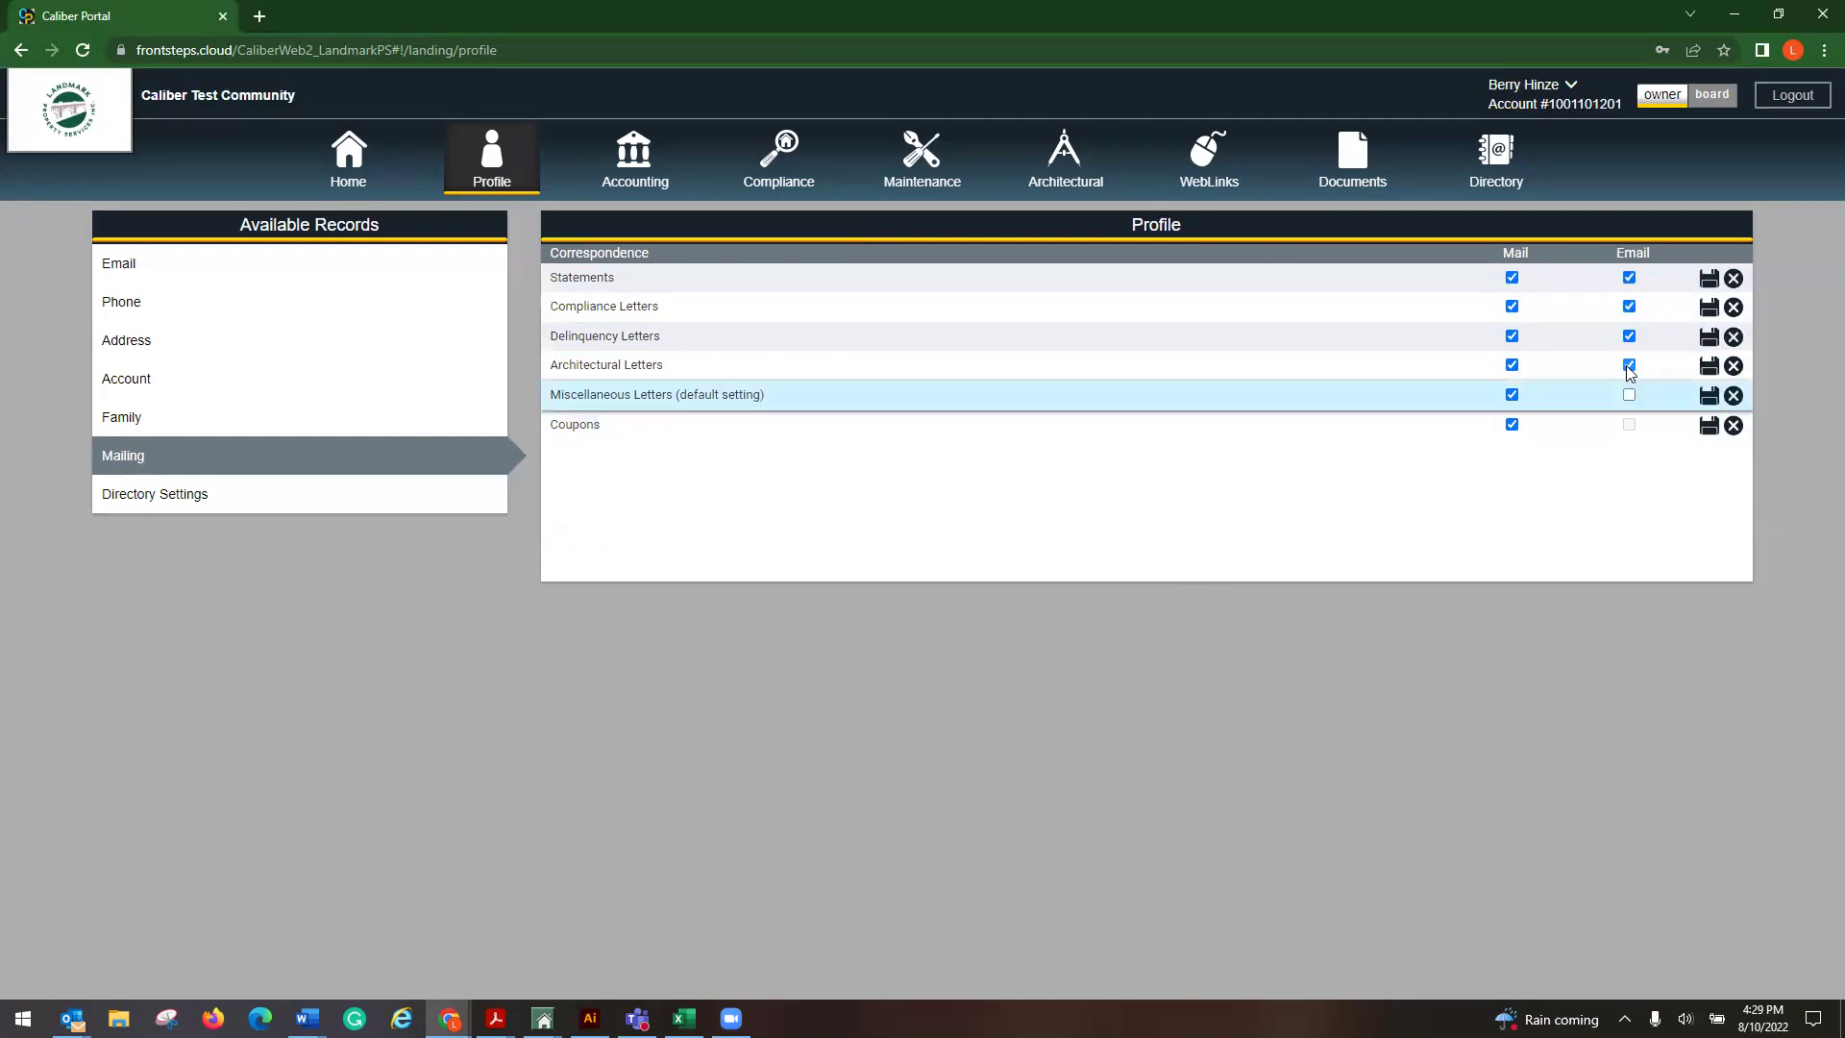
{"action": "left_click", "coordinate": [1629, 366]}
{"action": "left_click", "coordinate": [1629, 336]}
{"action": "left_click", "coordinate": [1628, 307]}
{"action": "left_click", "coordinate": [1629, 278]}
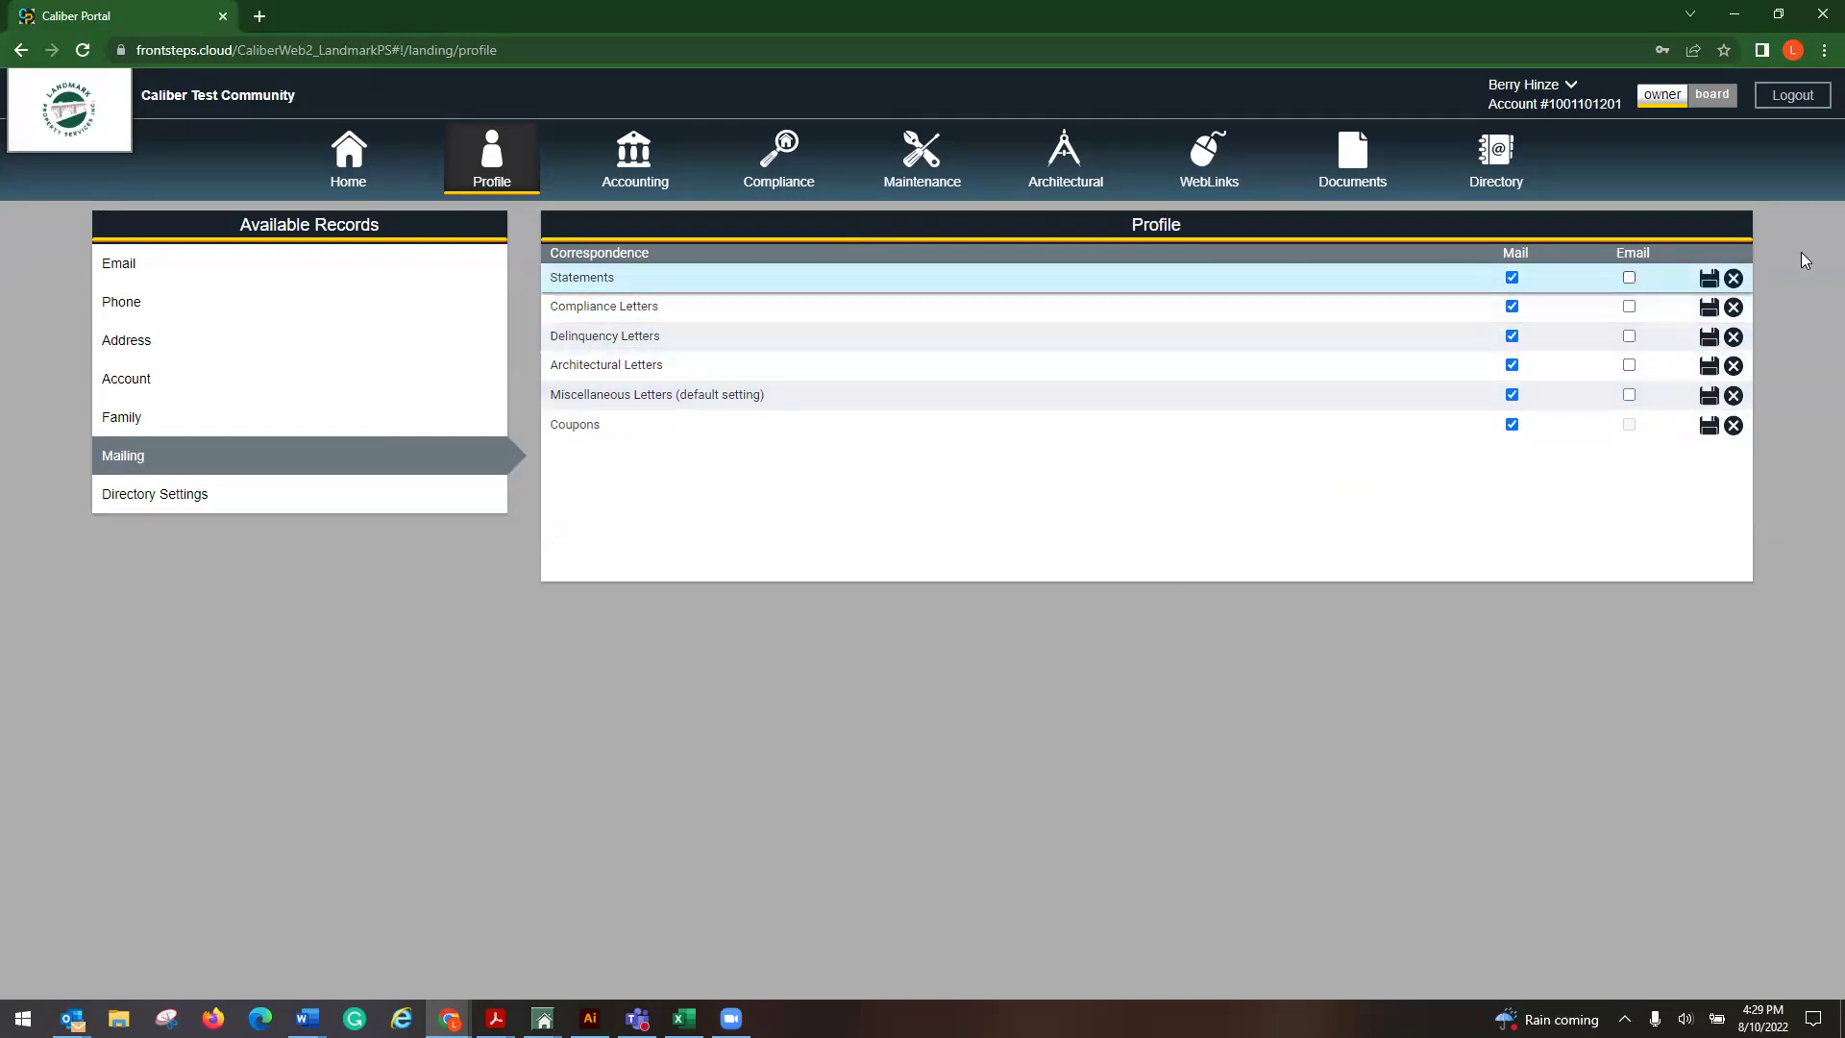
- Open Directory Settings, submit them, then turn off opt-out and show name and email
{"action": "left_click", "coordinate": [144, 500]}
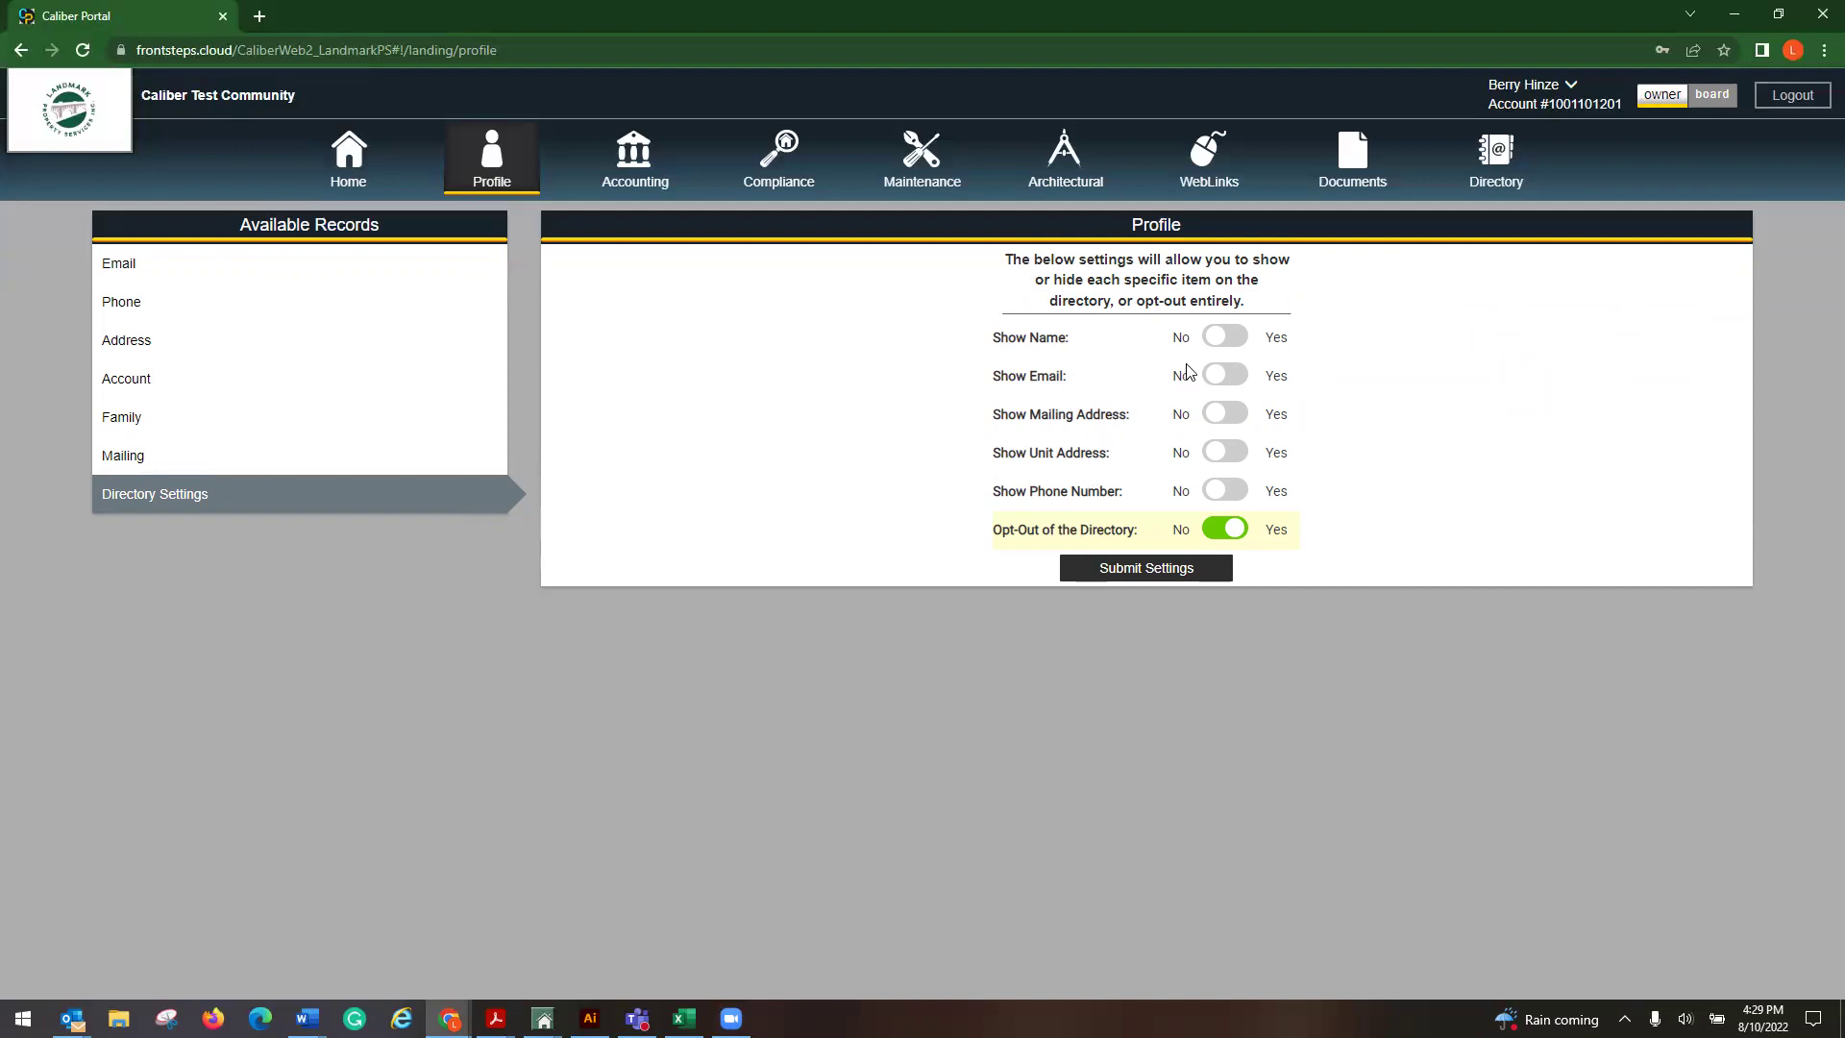
{"action": "left_click", "coordinate": [1133, 572]}
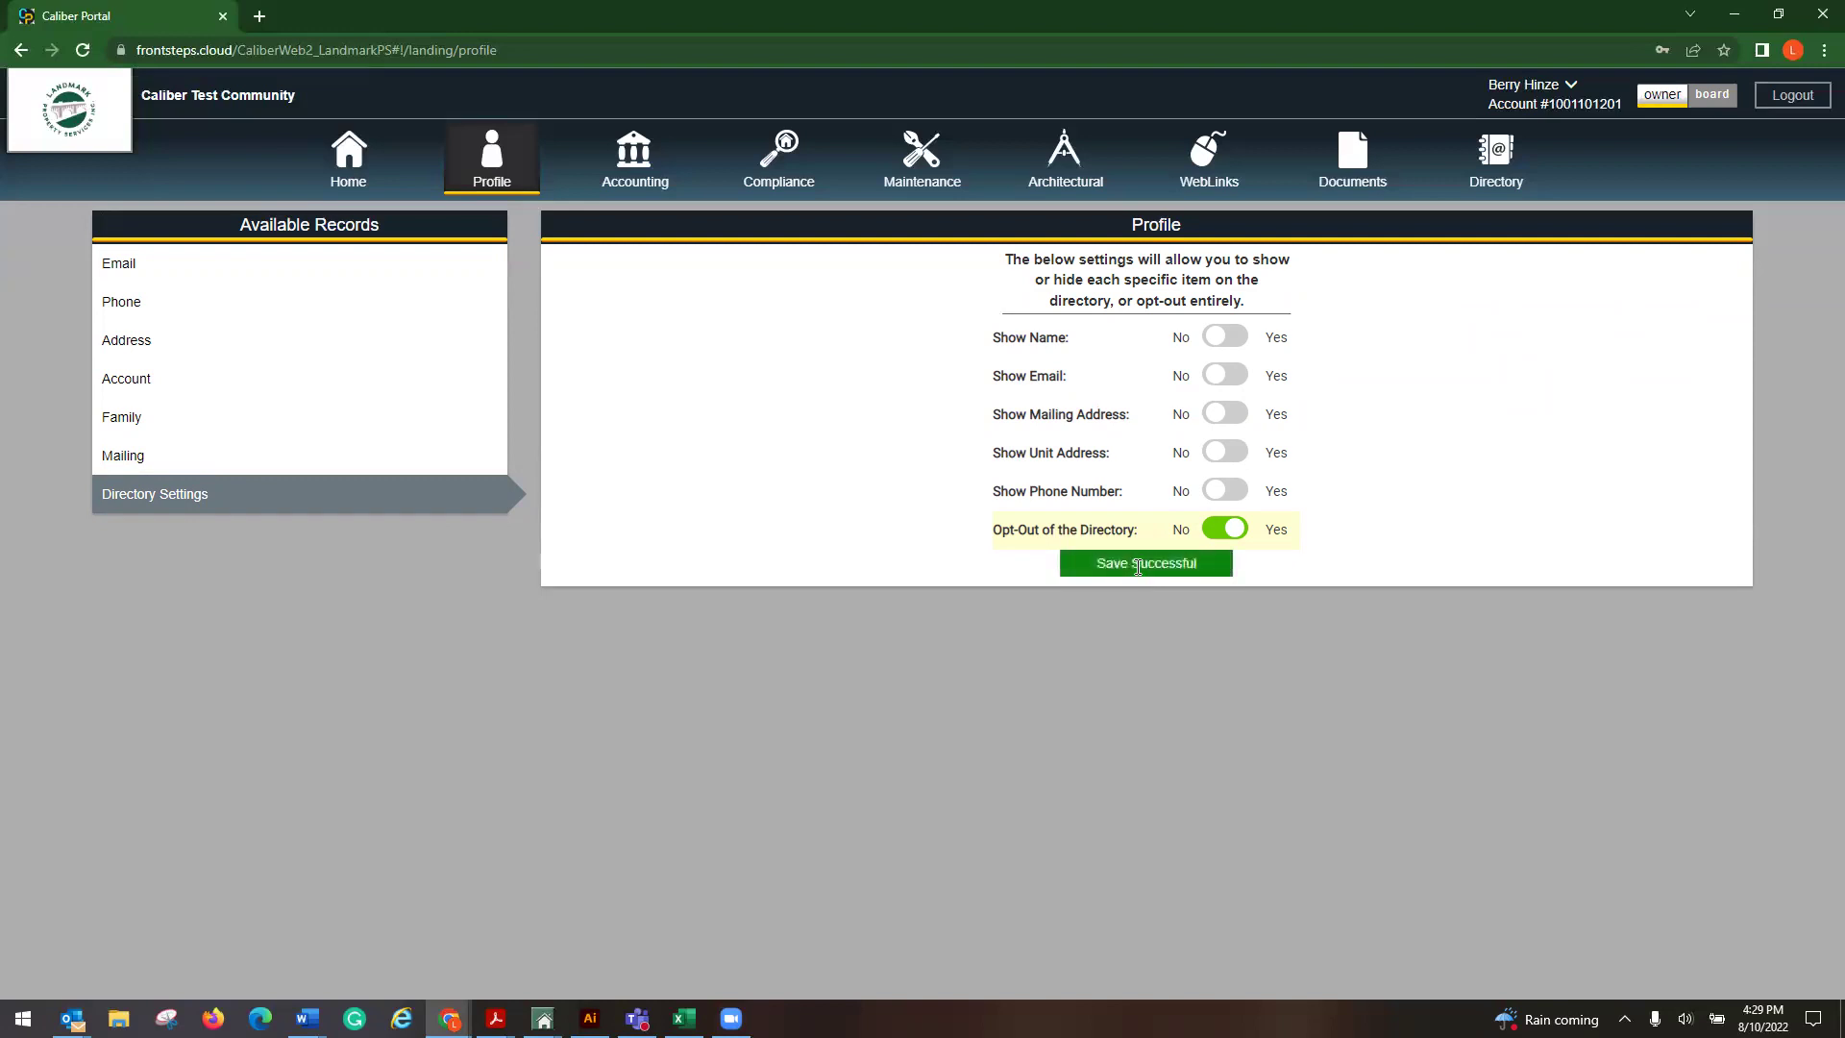
{"action": "left_click", "coordinate": [1227, 536]}
{"action": "left_click", "coordinate": [1223, 374]}
{"action": "left_click", "coordinate": [1222, 336]}
{"action": "left_click", "coordinate": [1088, 177]}
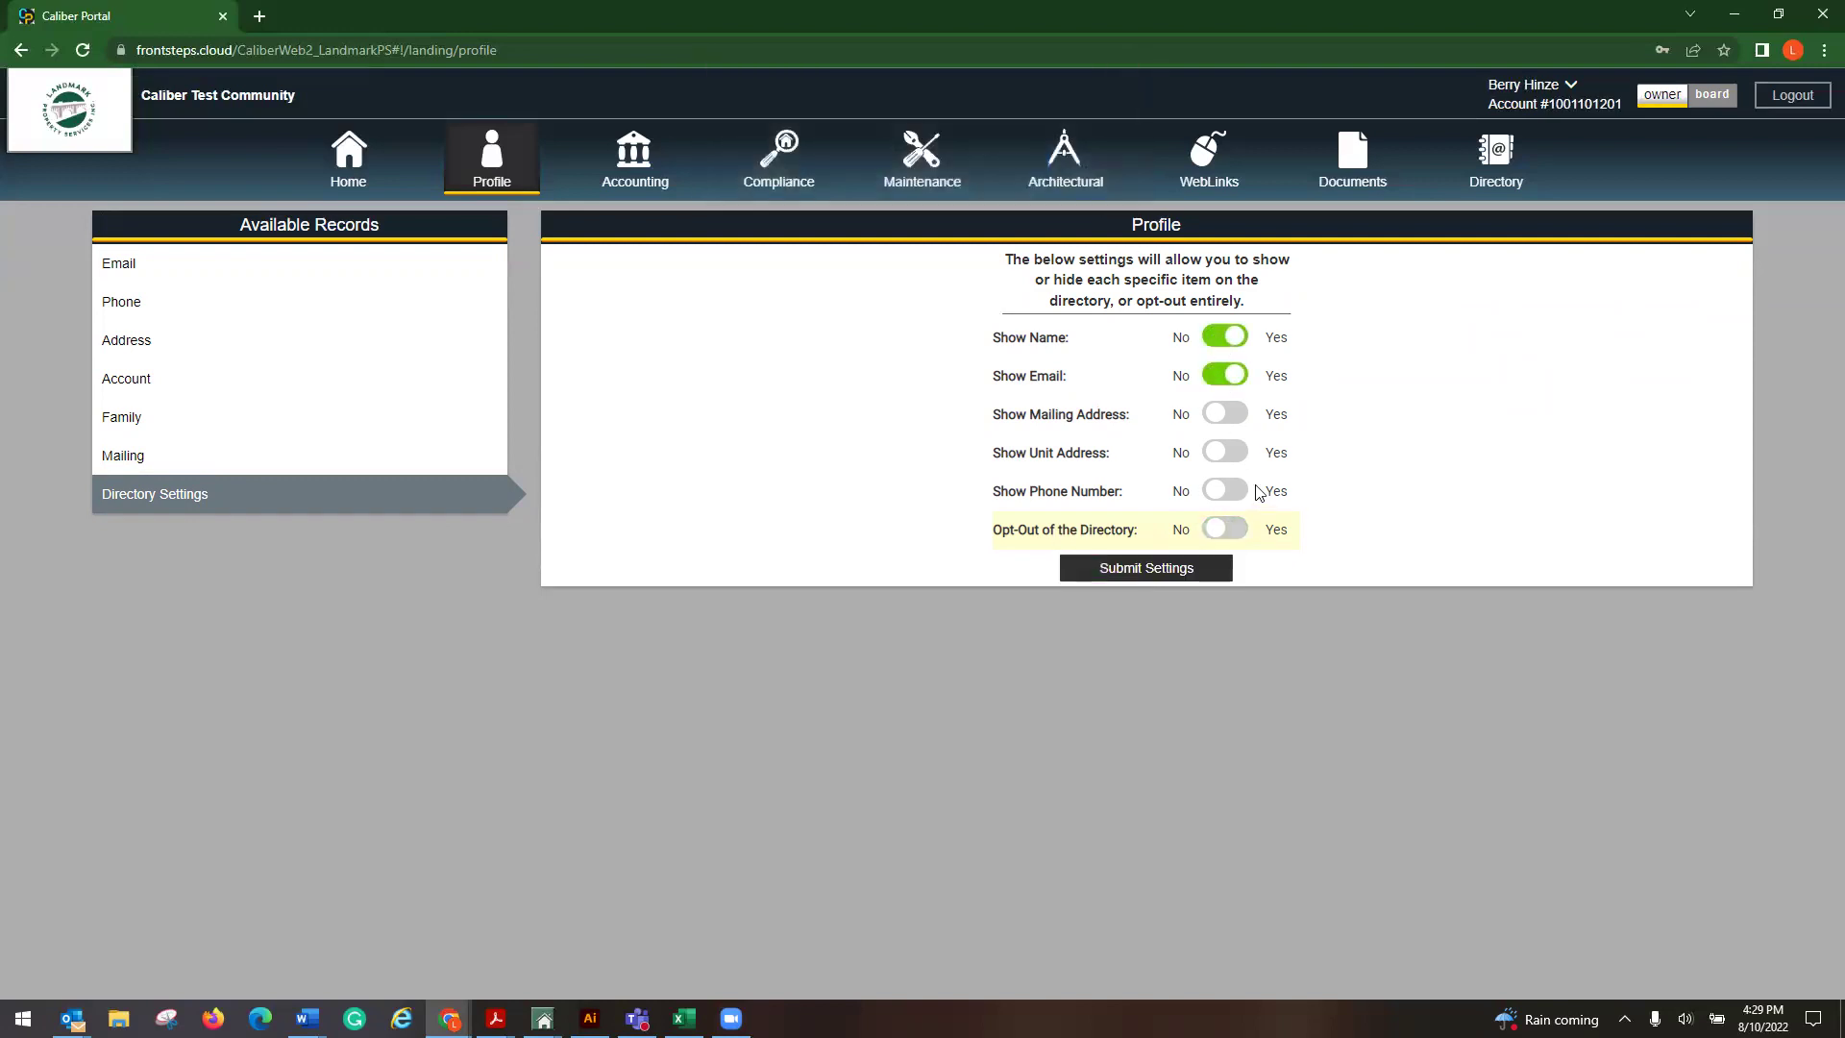
- Show mailing address, unit address and phone, then opt out of the directory and save
{"action": "left_click", "coordinate": [1226, 415]}
{"action": "left_click", "coordinate": [1226, 453]}
{"action": "left_click", "coordinate": [1226, 491]}
{"action": "left_click", "coordinate": [1226, 529]}
{"action": "left_click", "coordinate": [1190, 570]}
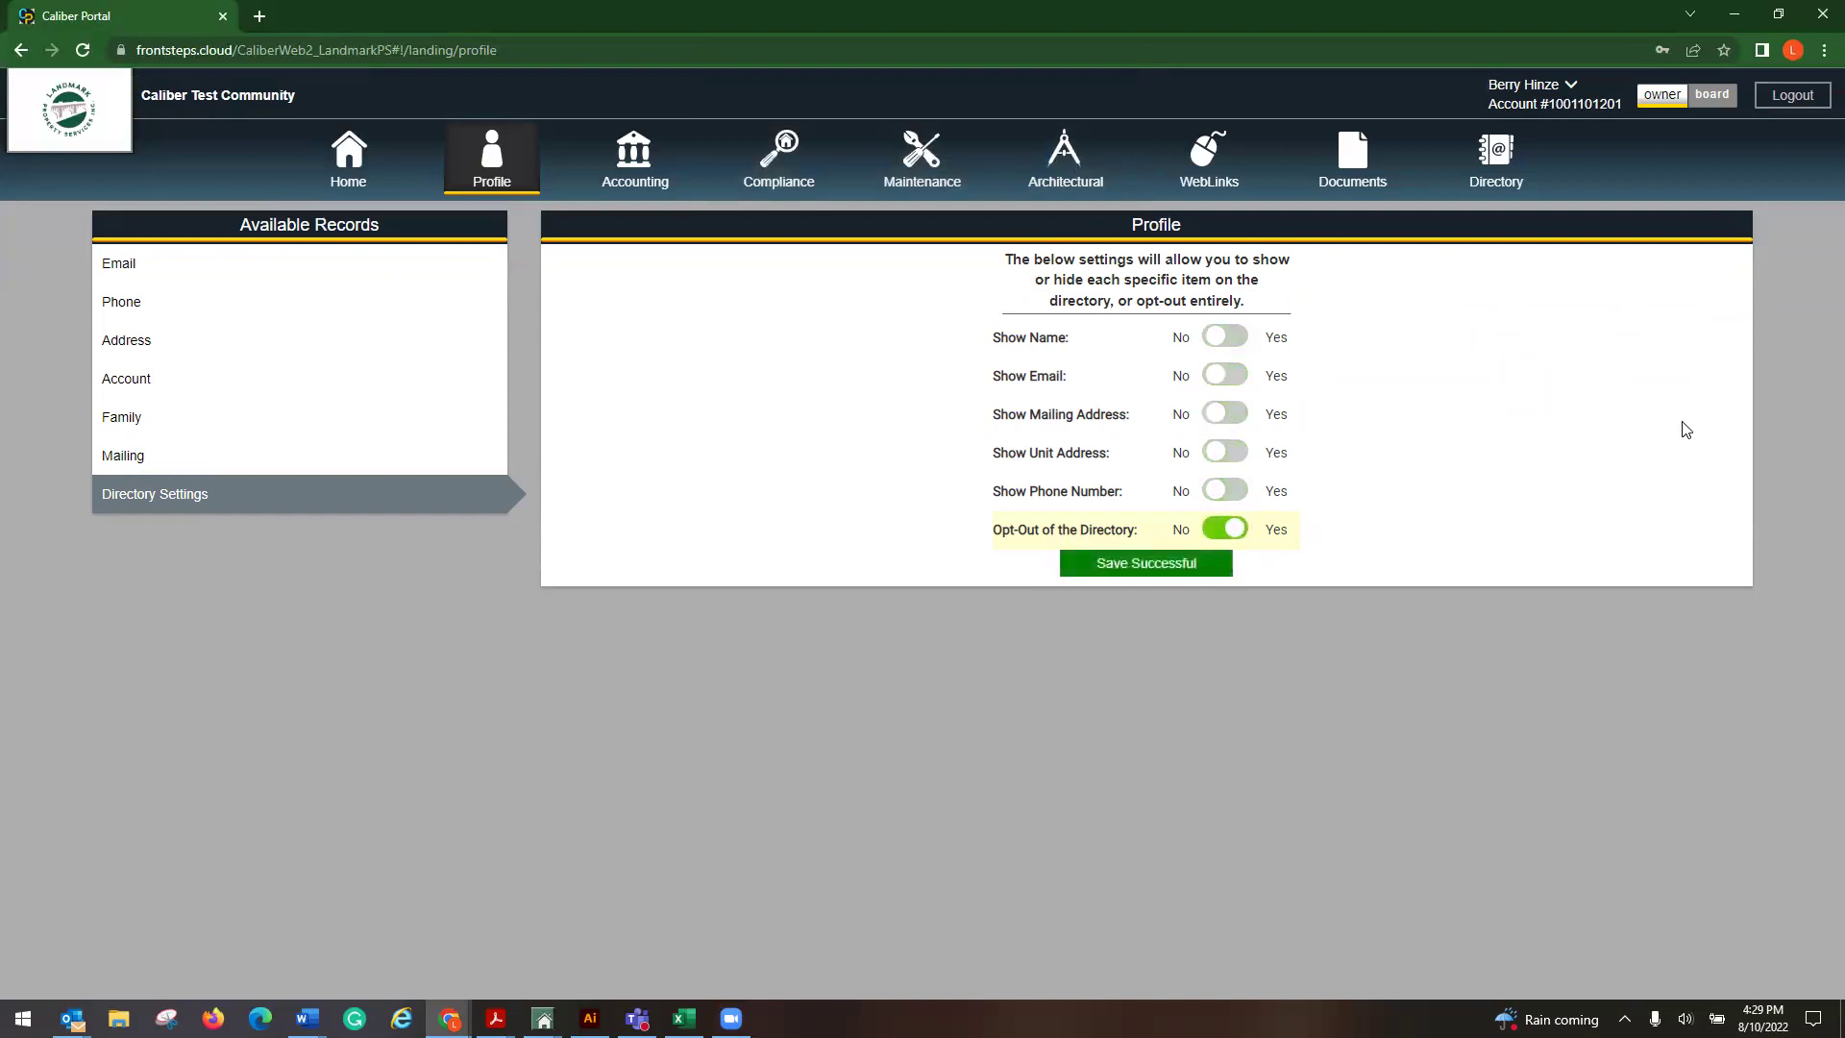
- Open the Directory and switch between Architectural Committee members and the Owner Directory
{"action": "left_click", "coordinate": [1471, 157]}
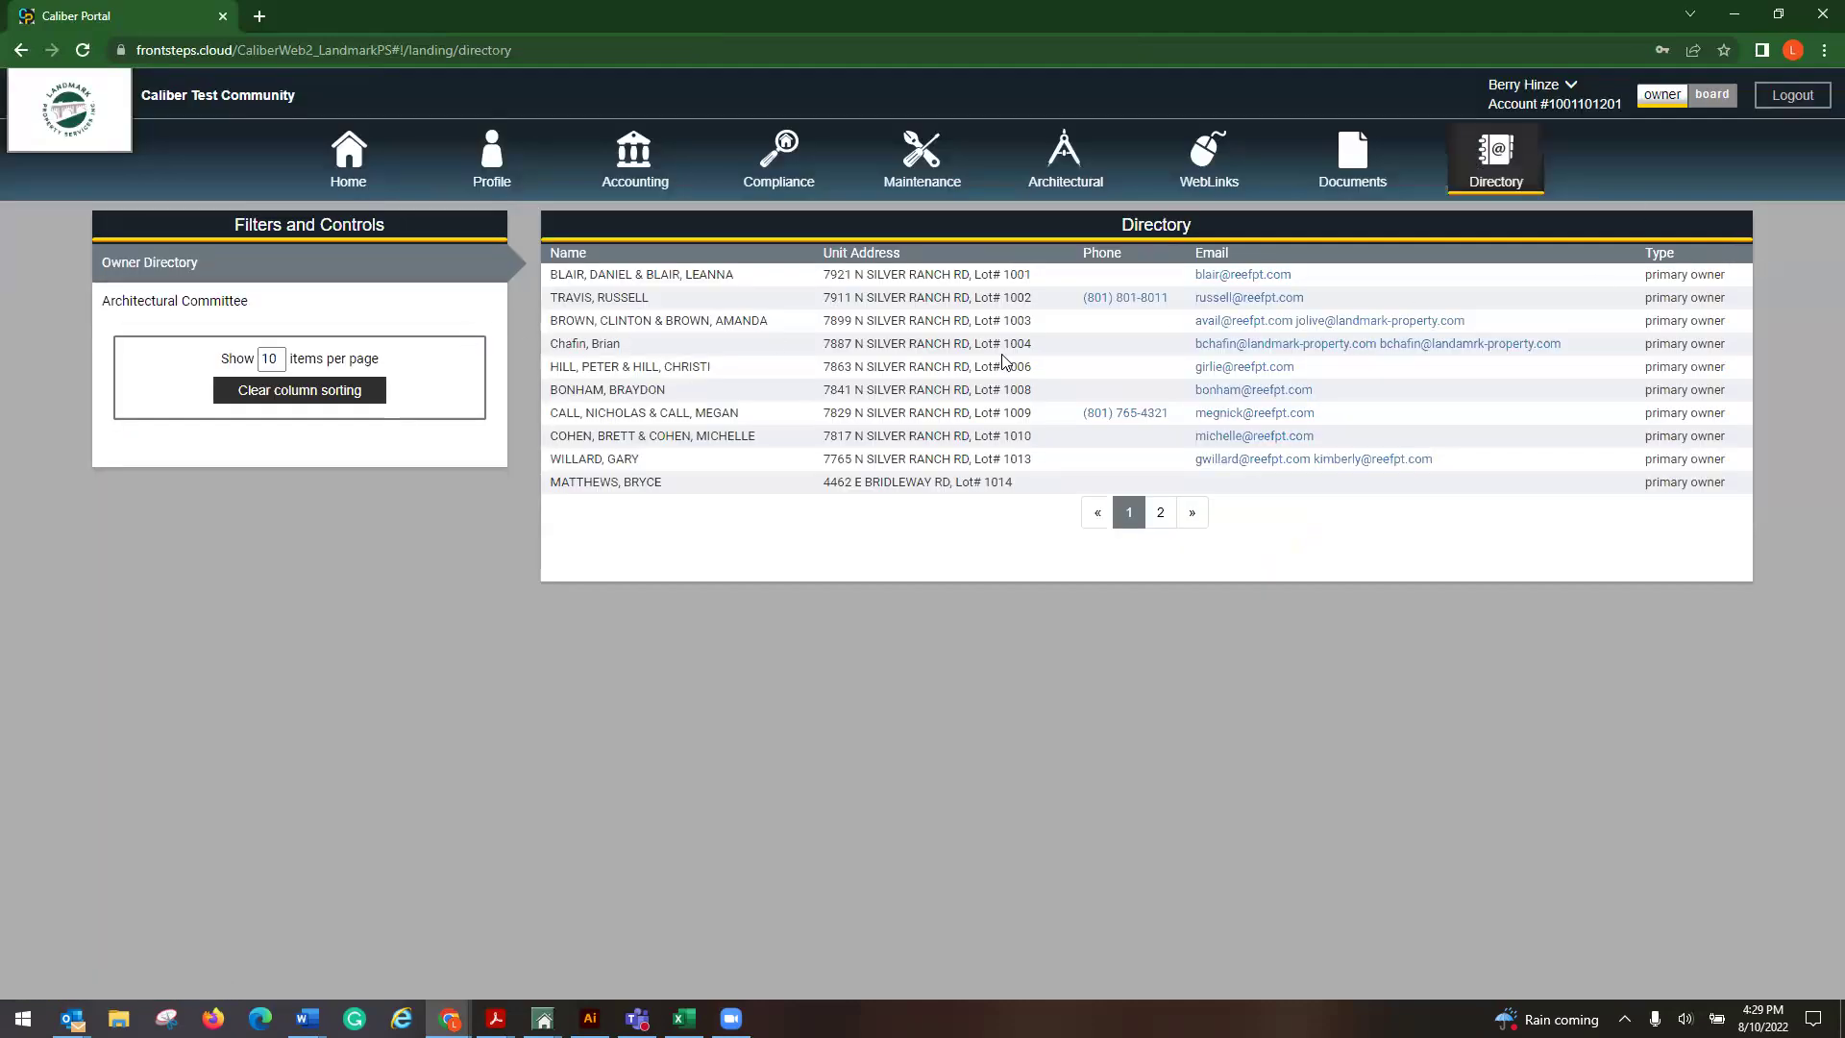
{"action": "left_click", "coordinate": [154, 305]}
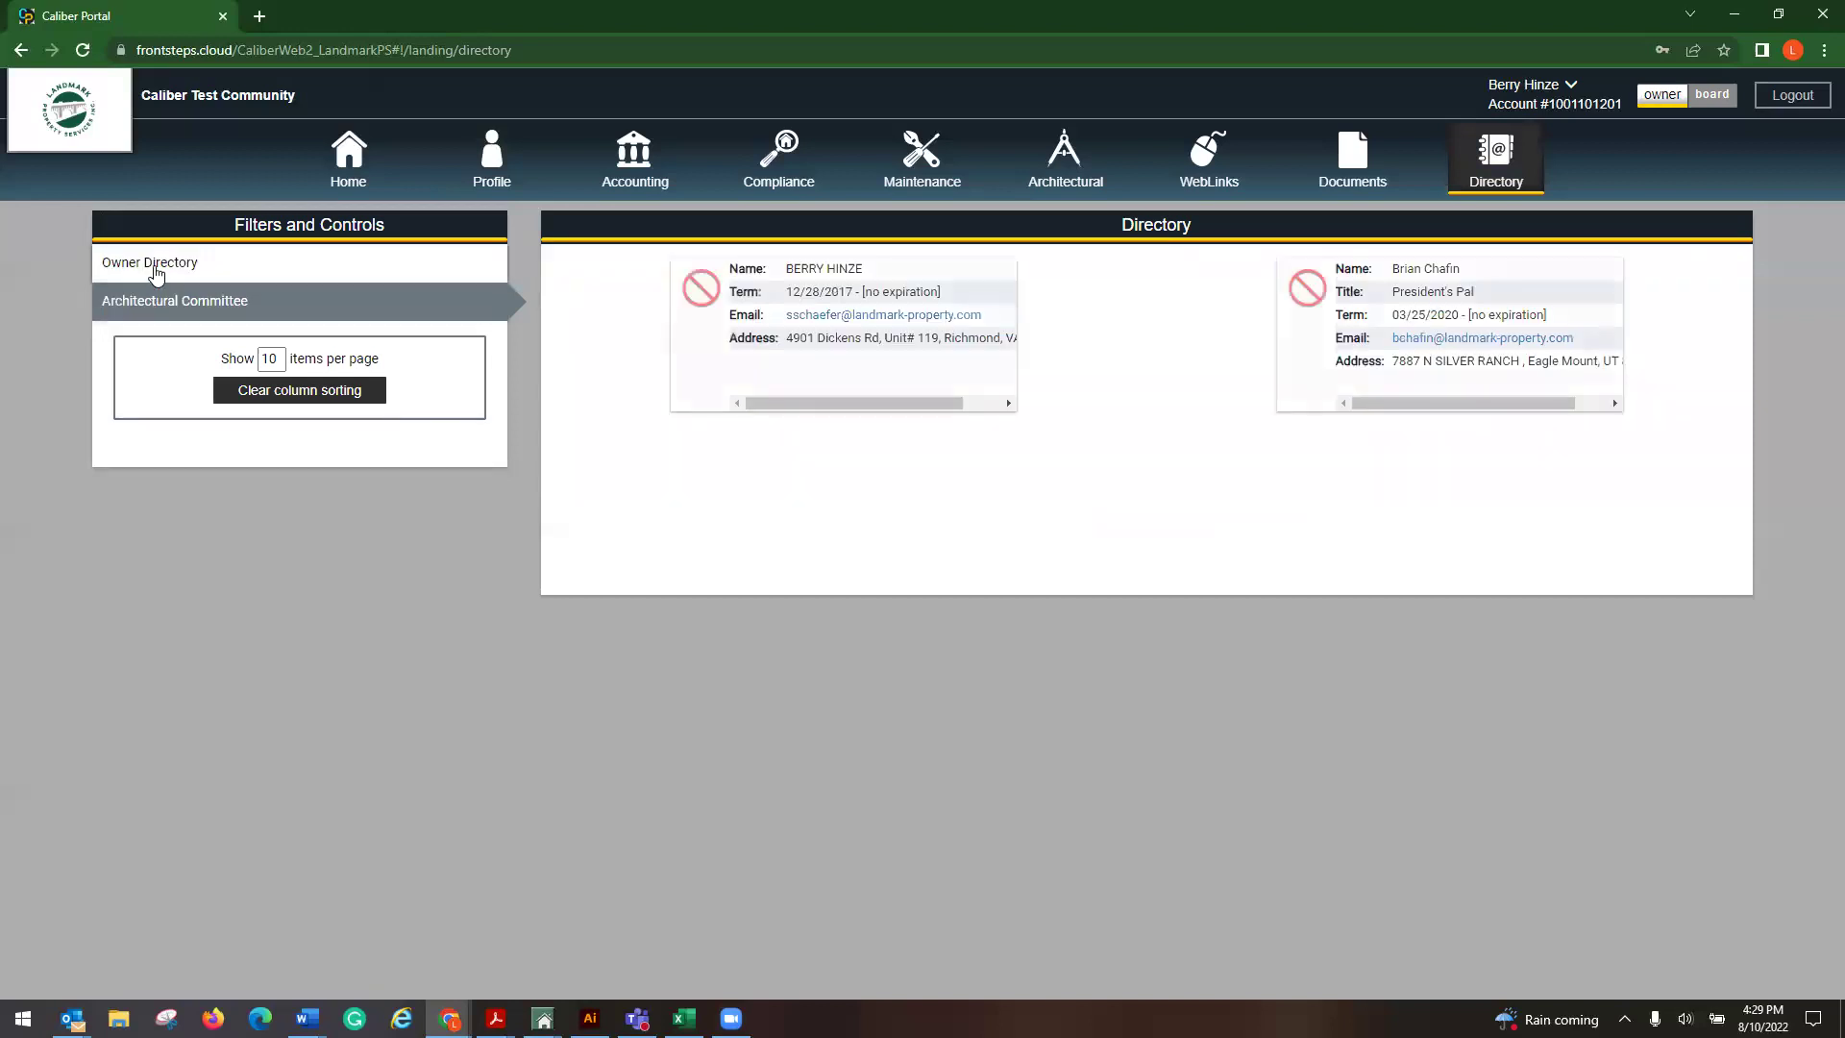
{"action": "left_click", "coordinate": [152, 265]}
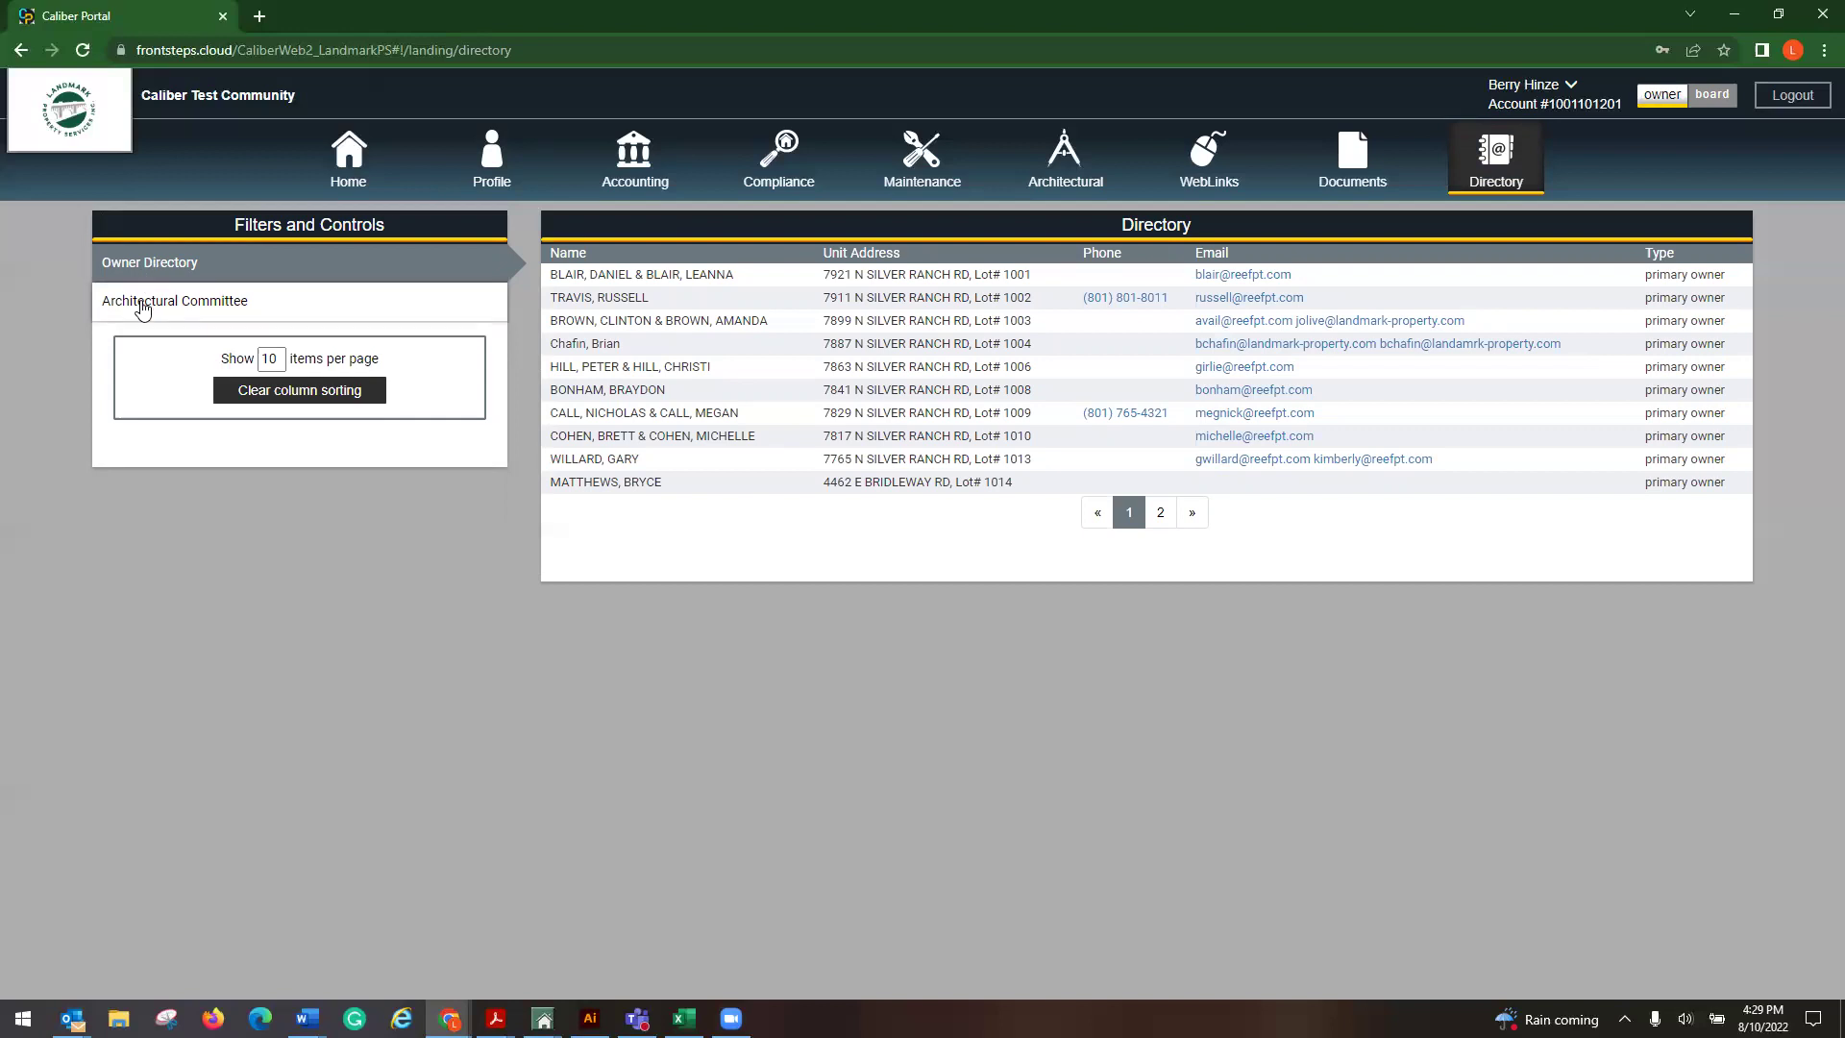
{"action": "left_click", "coordinate": [190, 305]}
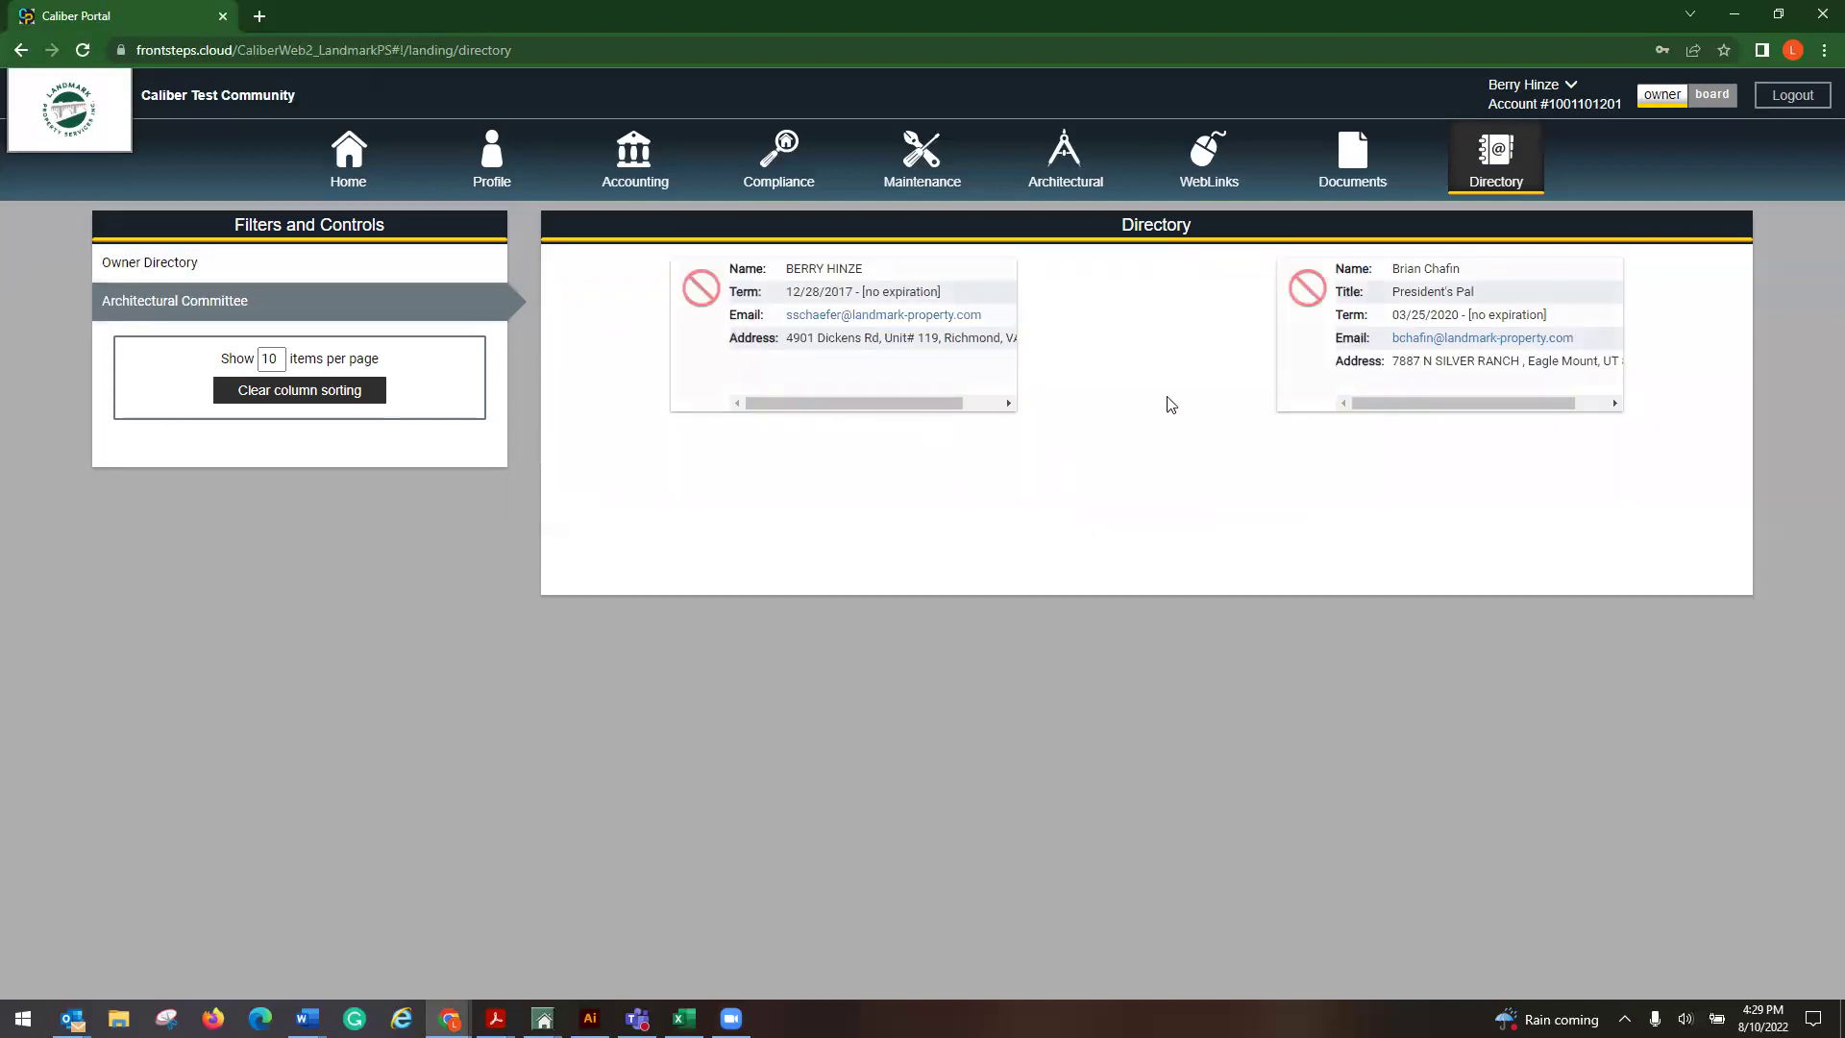
{"action": "left_click", "coordinate": [144, 273]}
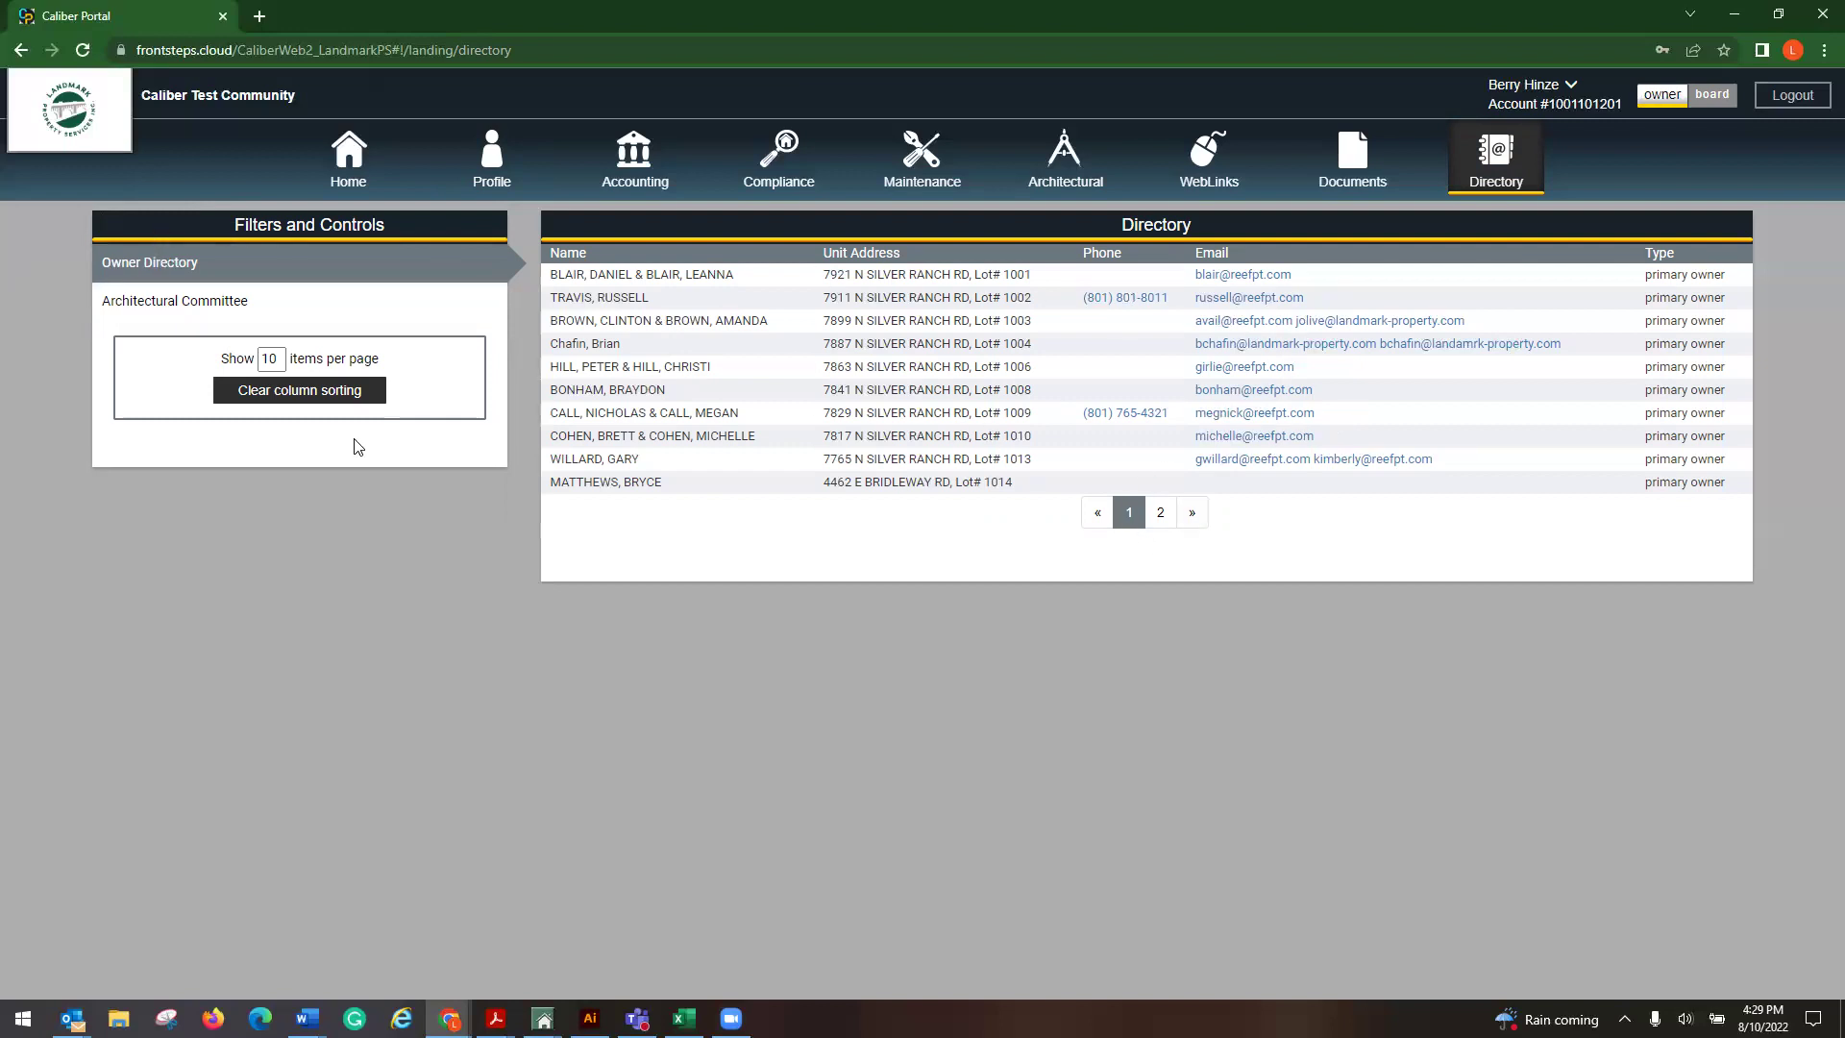
- Set the Owner Directory to show 50 items per page
{"action": "left_click_drag", "start_coordinate": [281, 359], "coordinate": [243, 354]}
{"action": "type", "text": "50"}
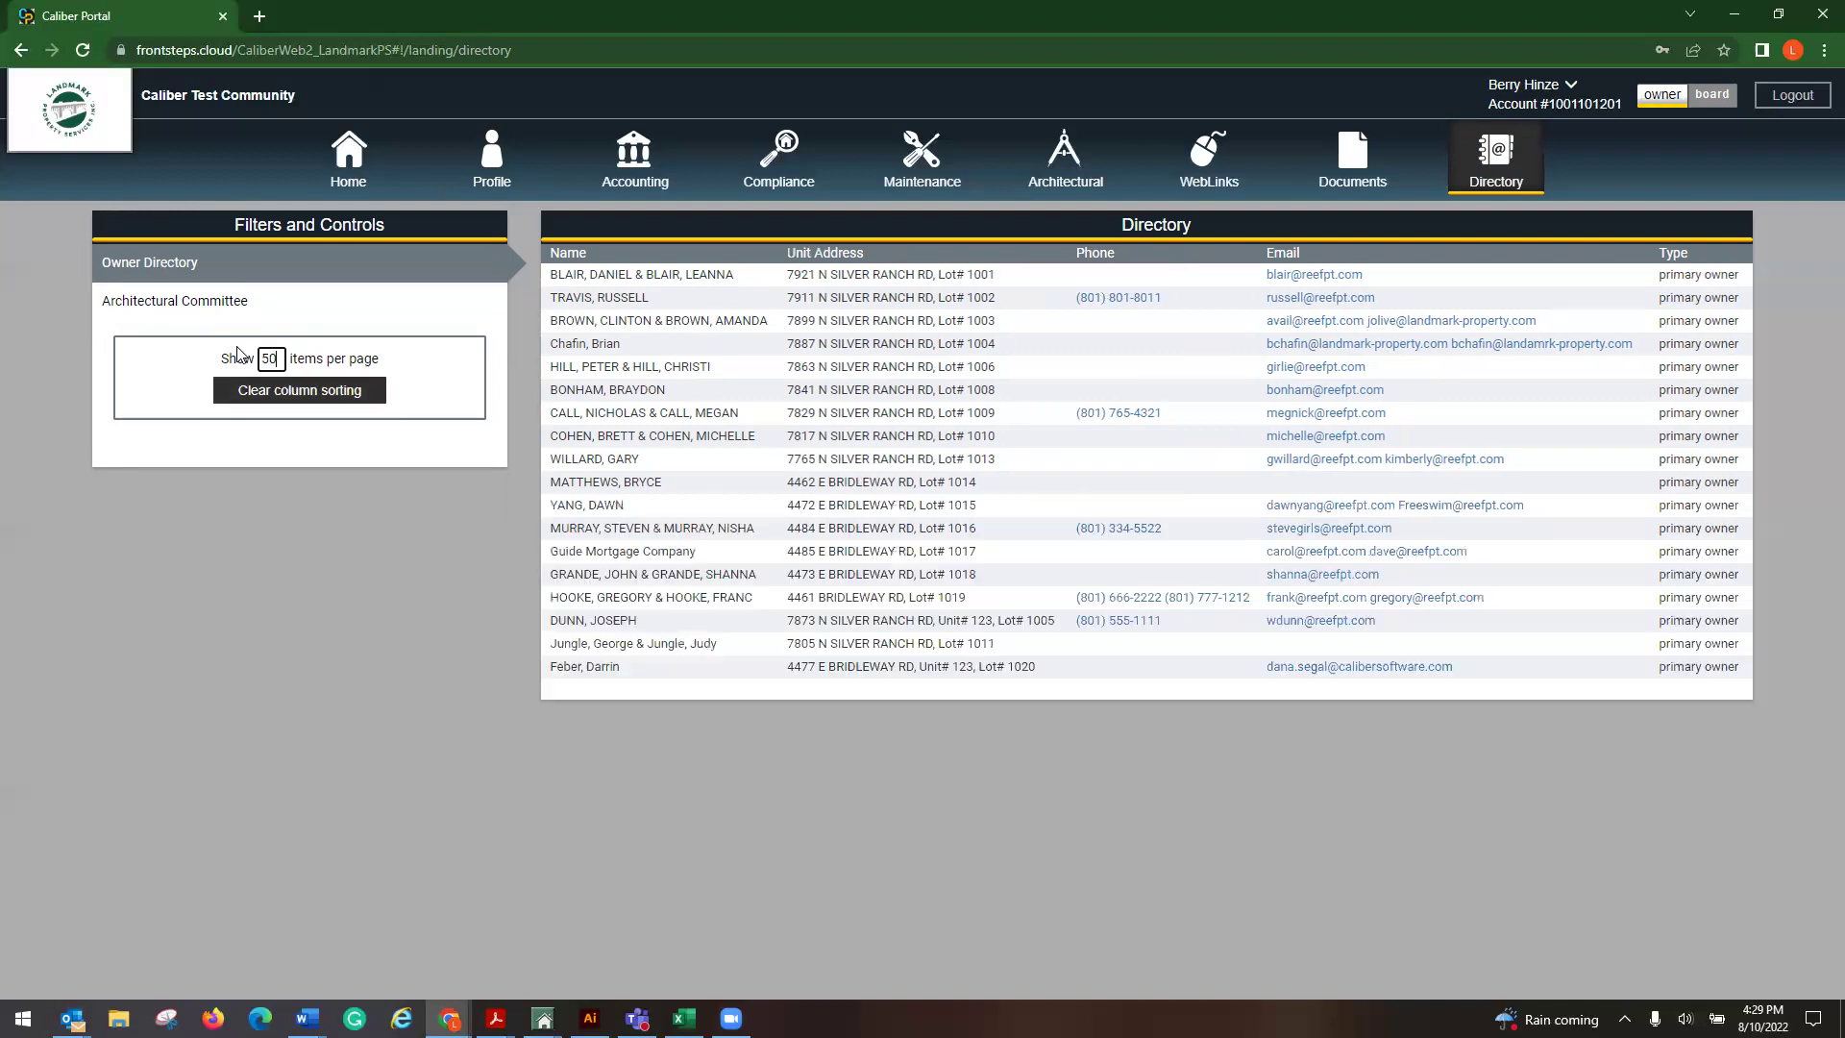
{"action": "left_click", "coordinate": [873, 807]}
- Browse the Financial Reports, Online Payment Guide and Certificate of Insurance document folders, then view WebLinks
{"action": "left_click", "coordinate": [1377, 171]}
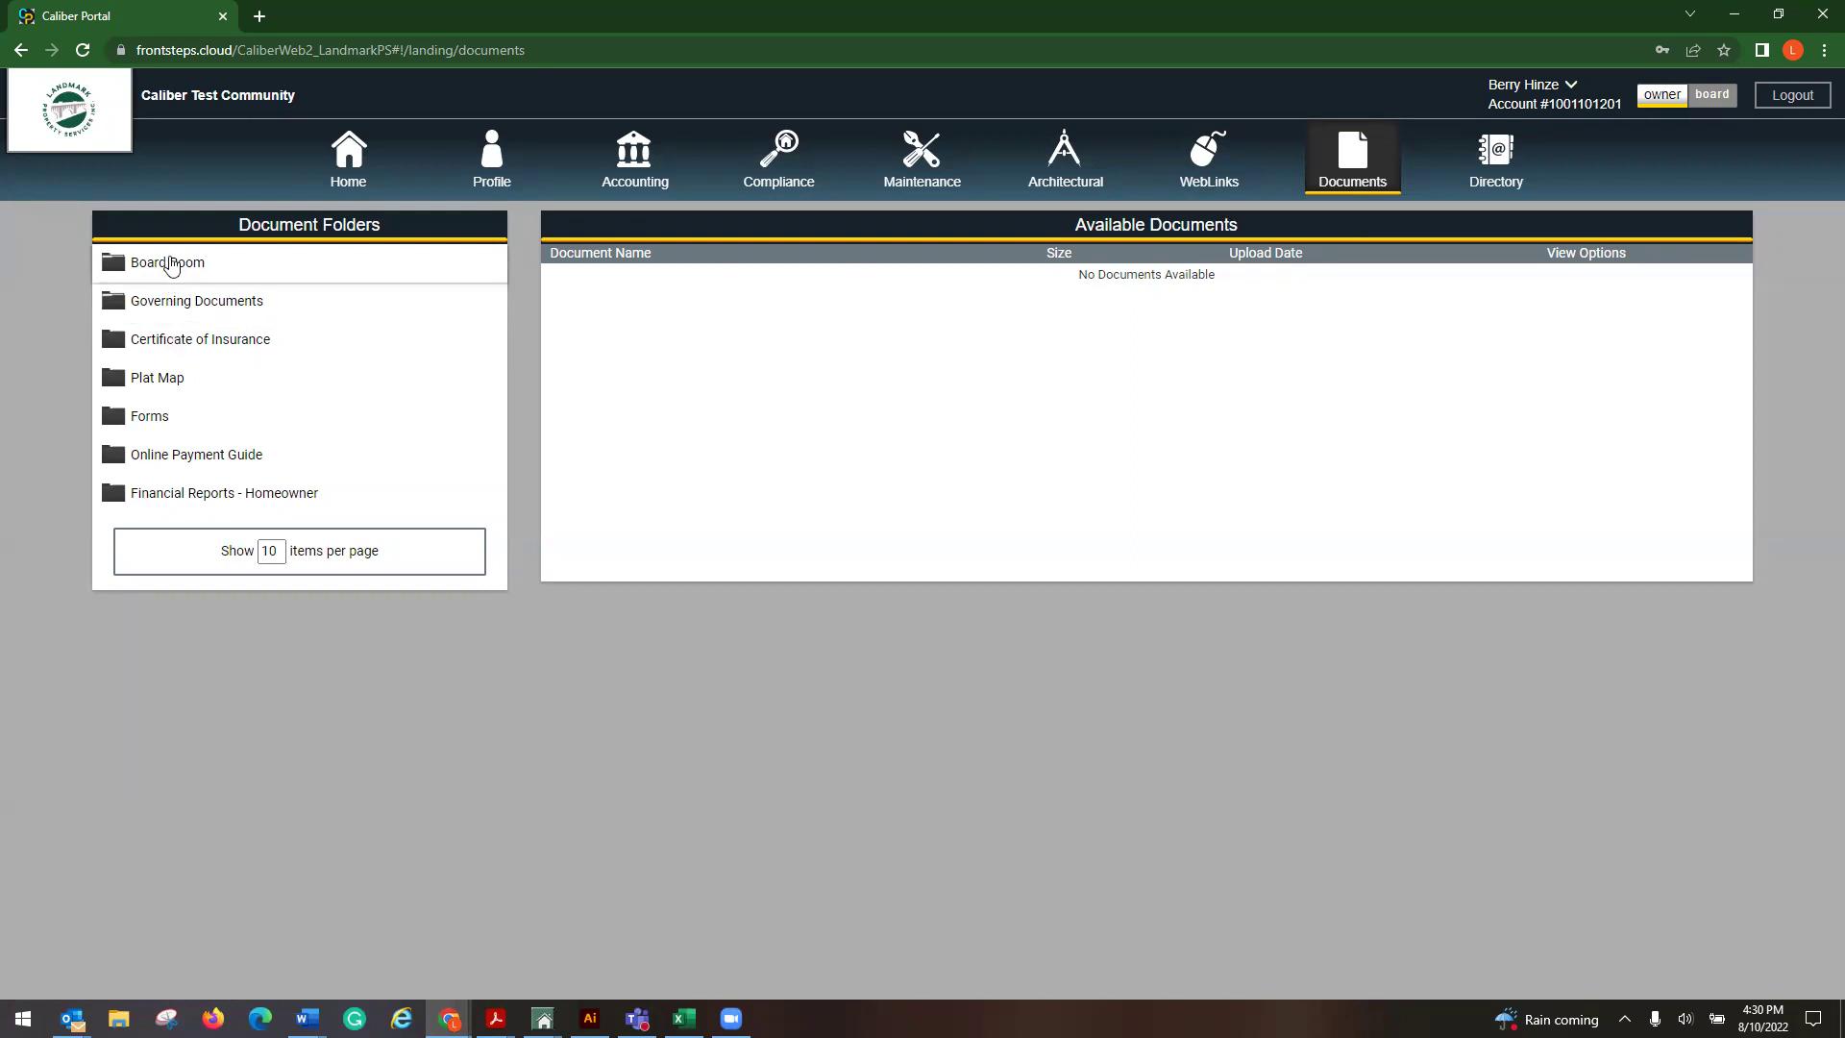
{"action": "left_click", "coordinate": [149, 504]}
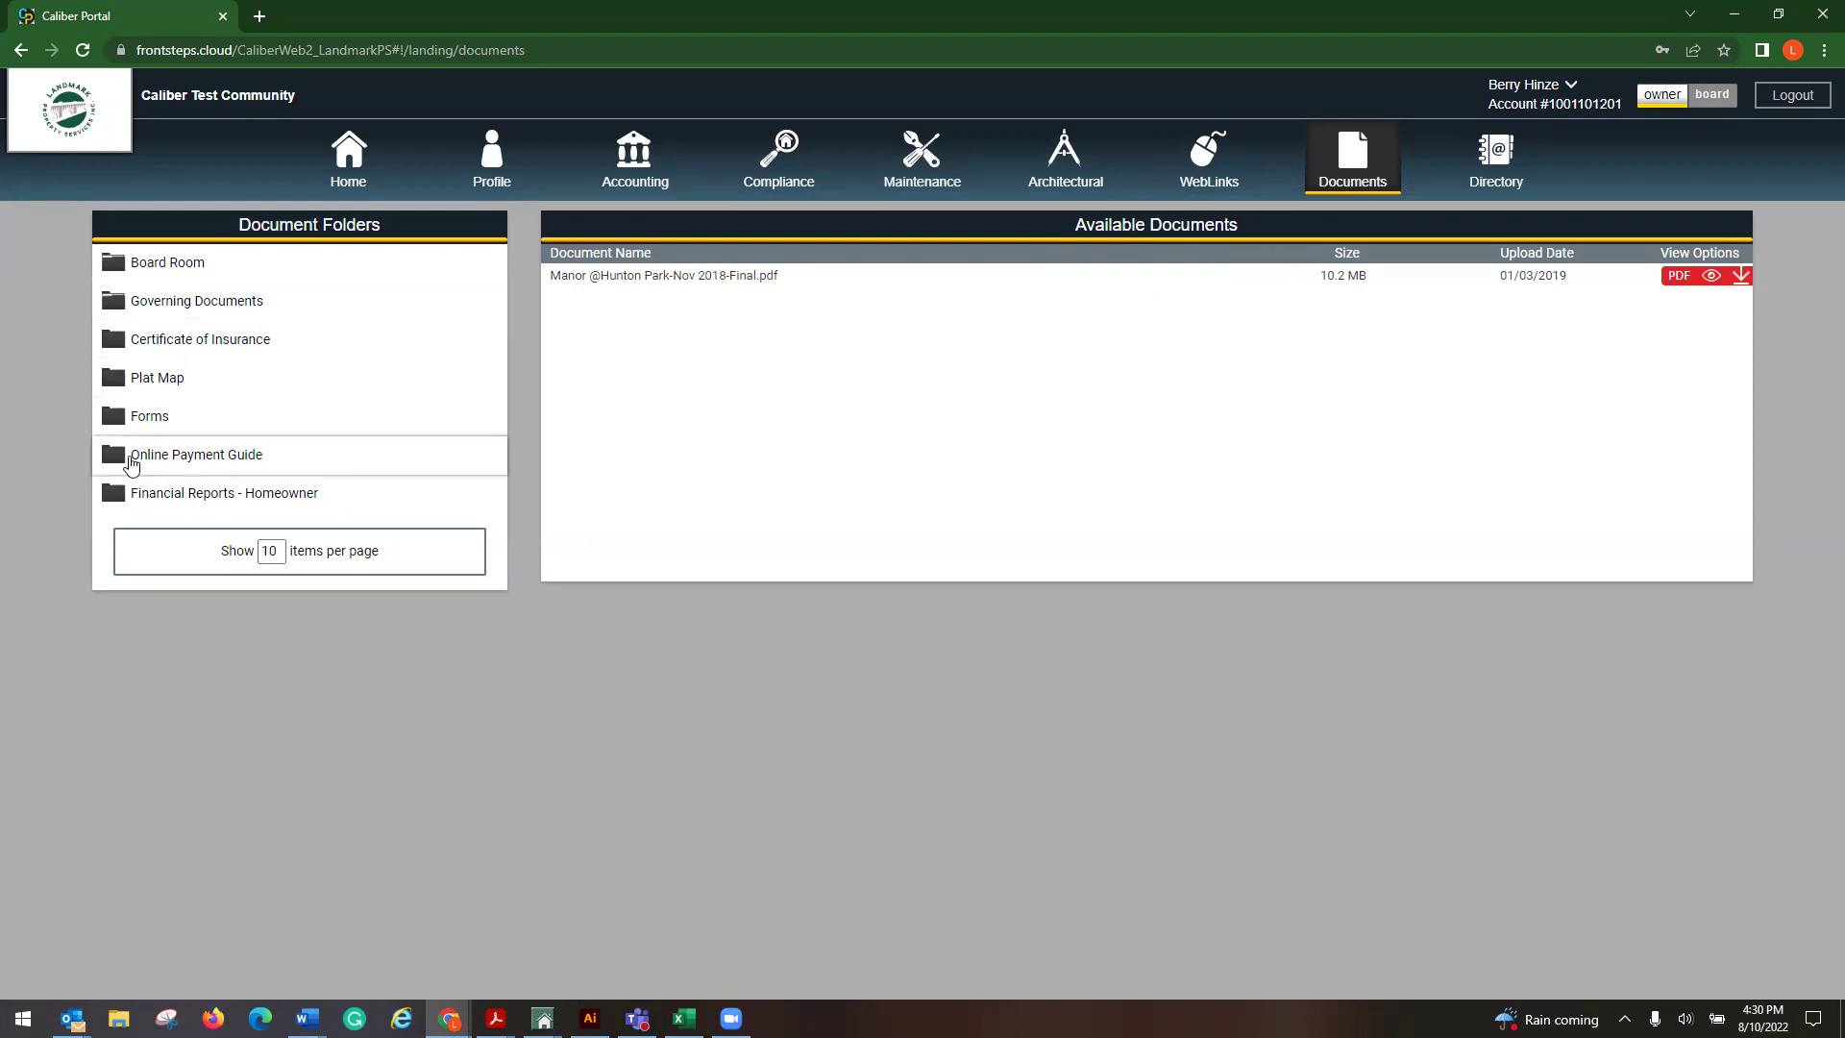
{"action": "left_click", "coordinate": [128, 461]}
{"action": "left_click", "coordinate": [226, 357]}
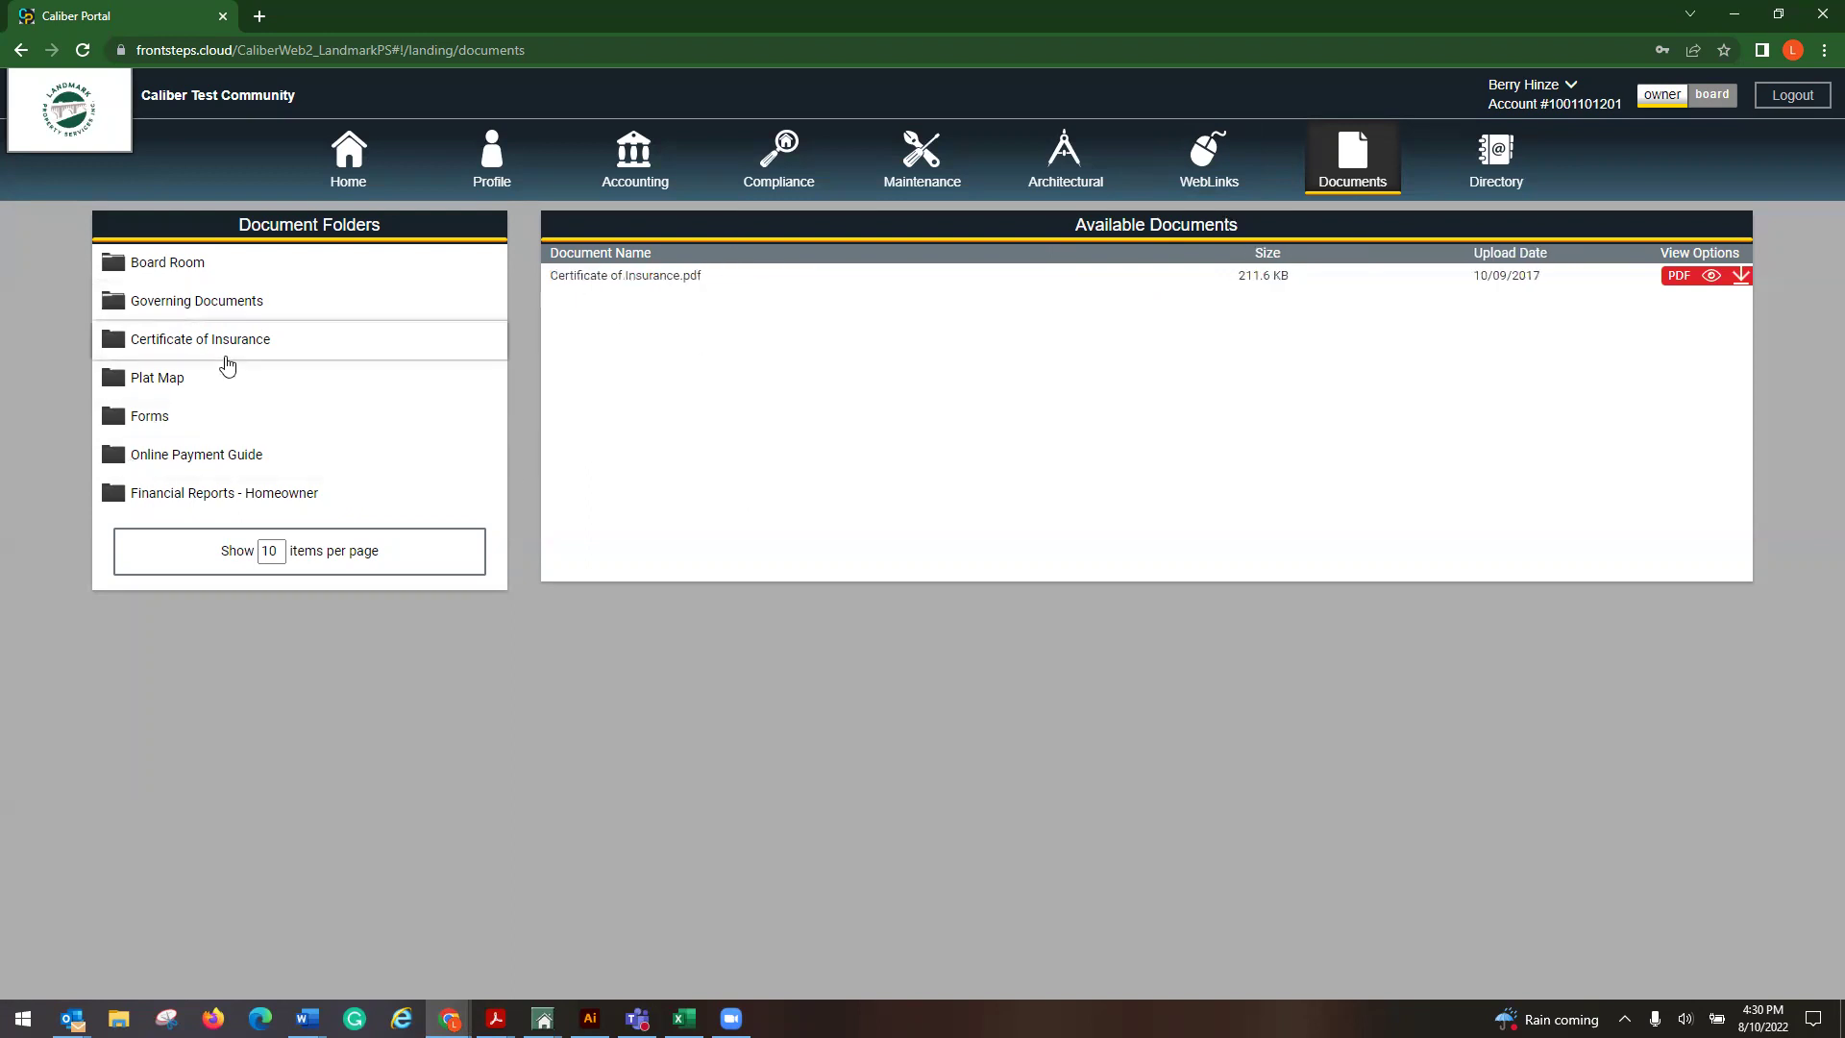
{"action": "left_click", "coordinate": [1207, 163]}
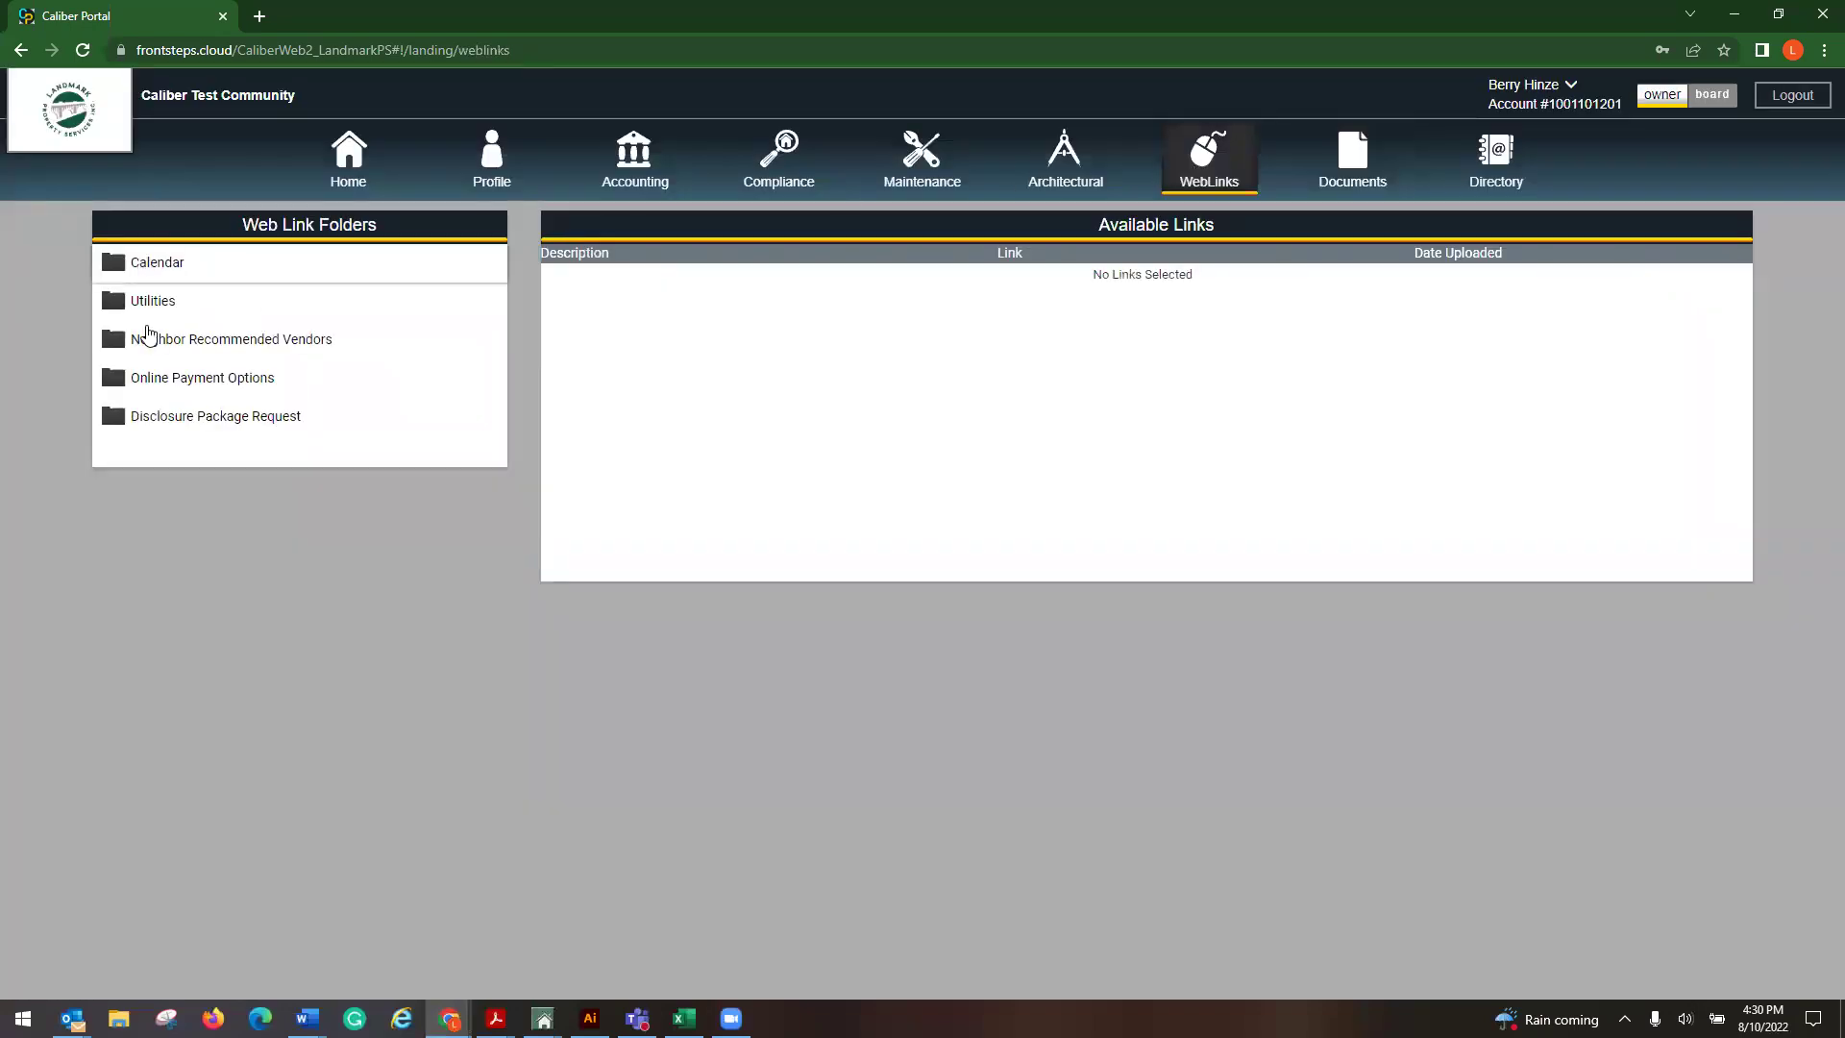
- Submit a new architectural request with request type Security Door
{"action": "left_click", "coordinate": [1086, 149]}
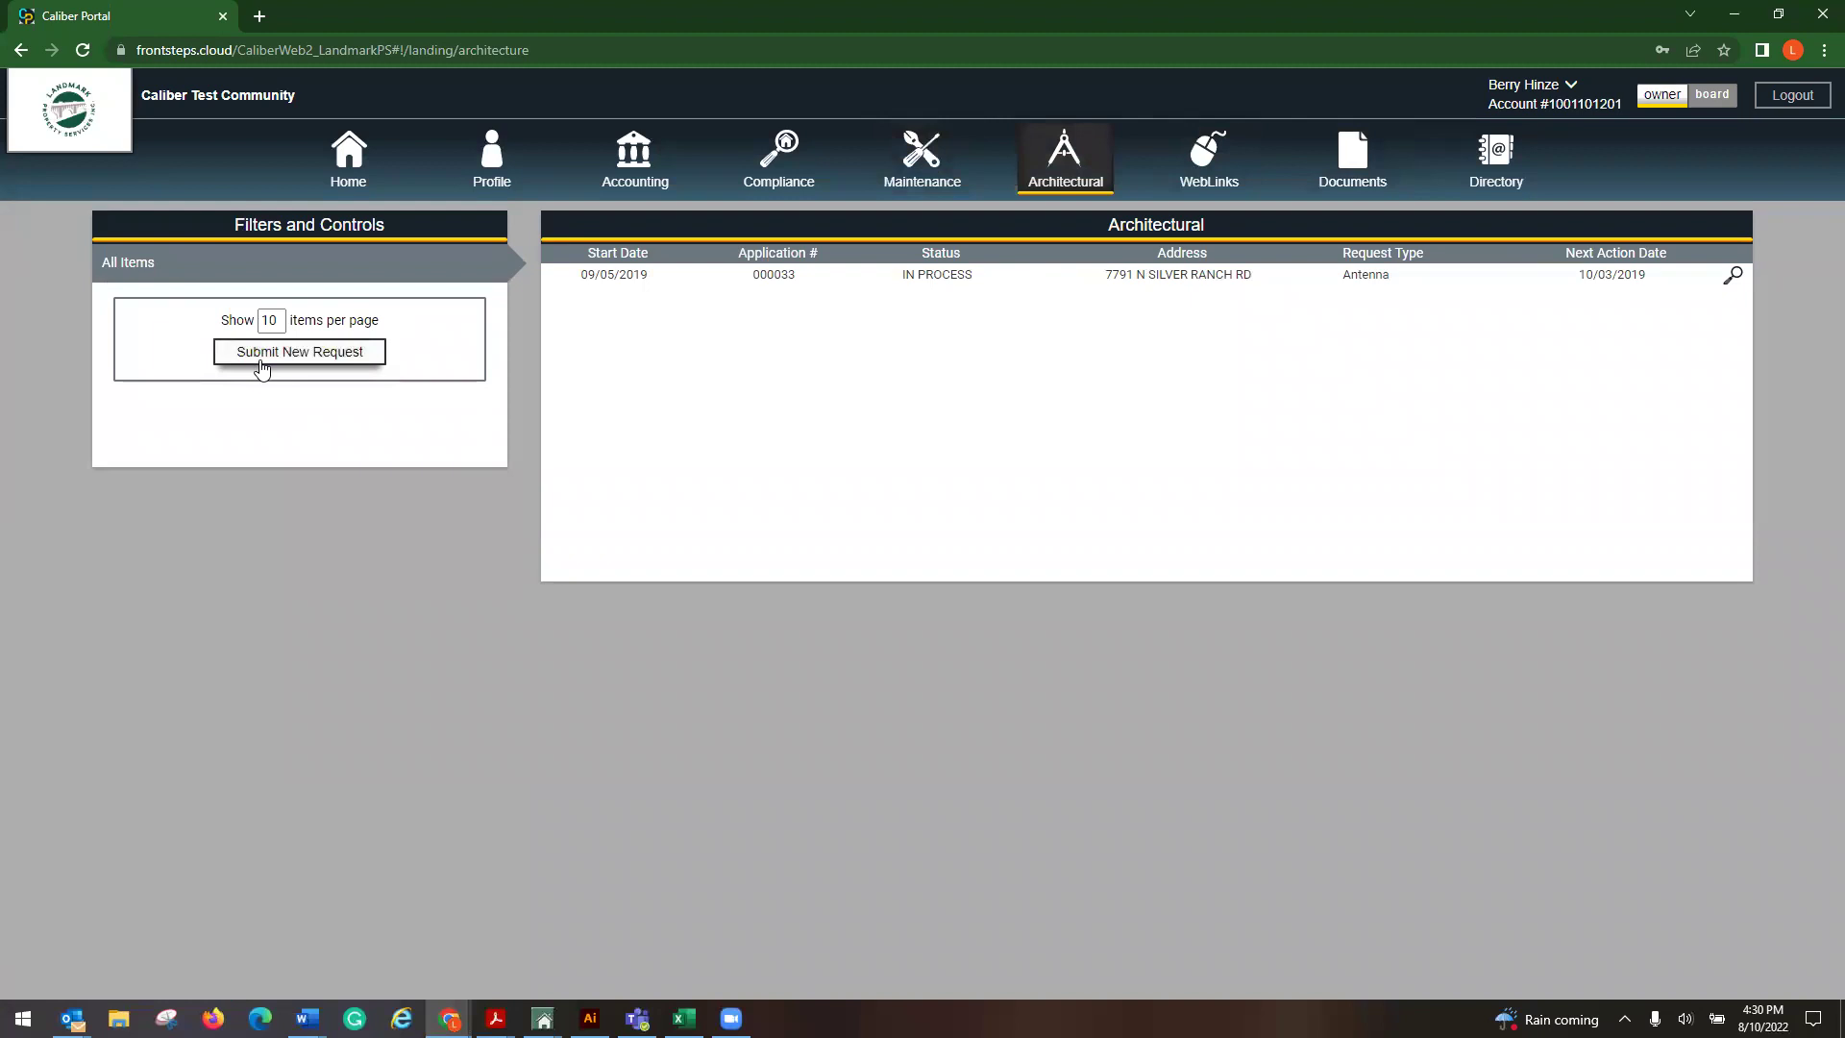
{"action": "left_click", "coordinate": [258, 362]}
{"action": "left_click", "coordinate": [829, 173]}
{"action": "left_click", "coordinate": [797, 438]}
{"action": "left_click", "coordinate": [950, 216]}
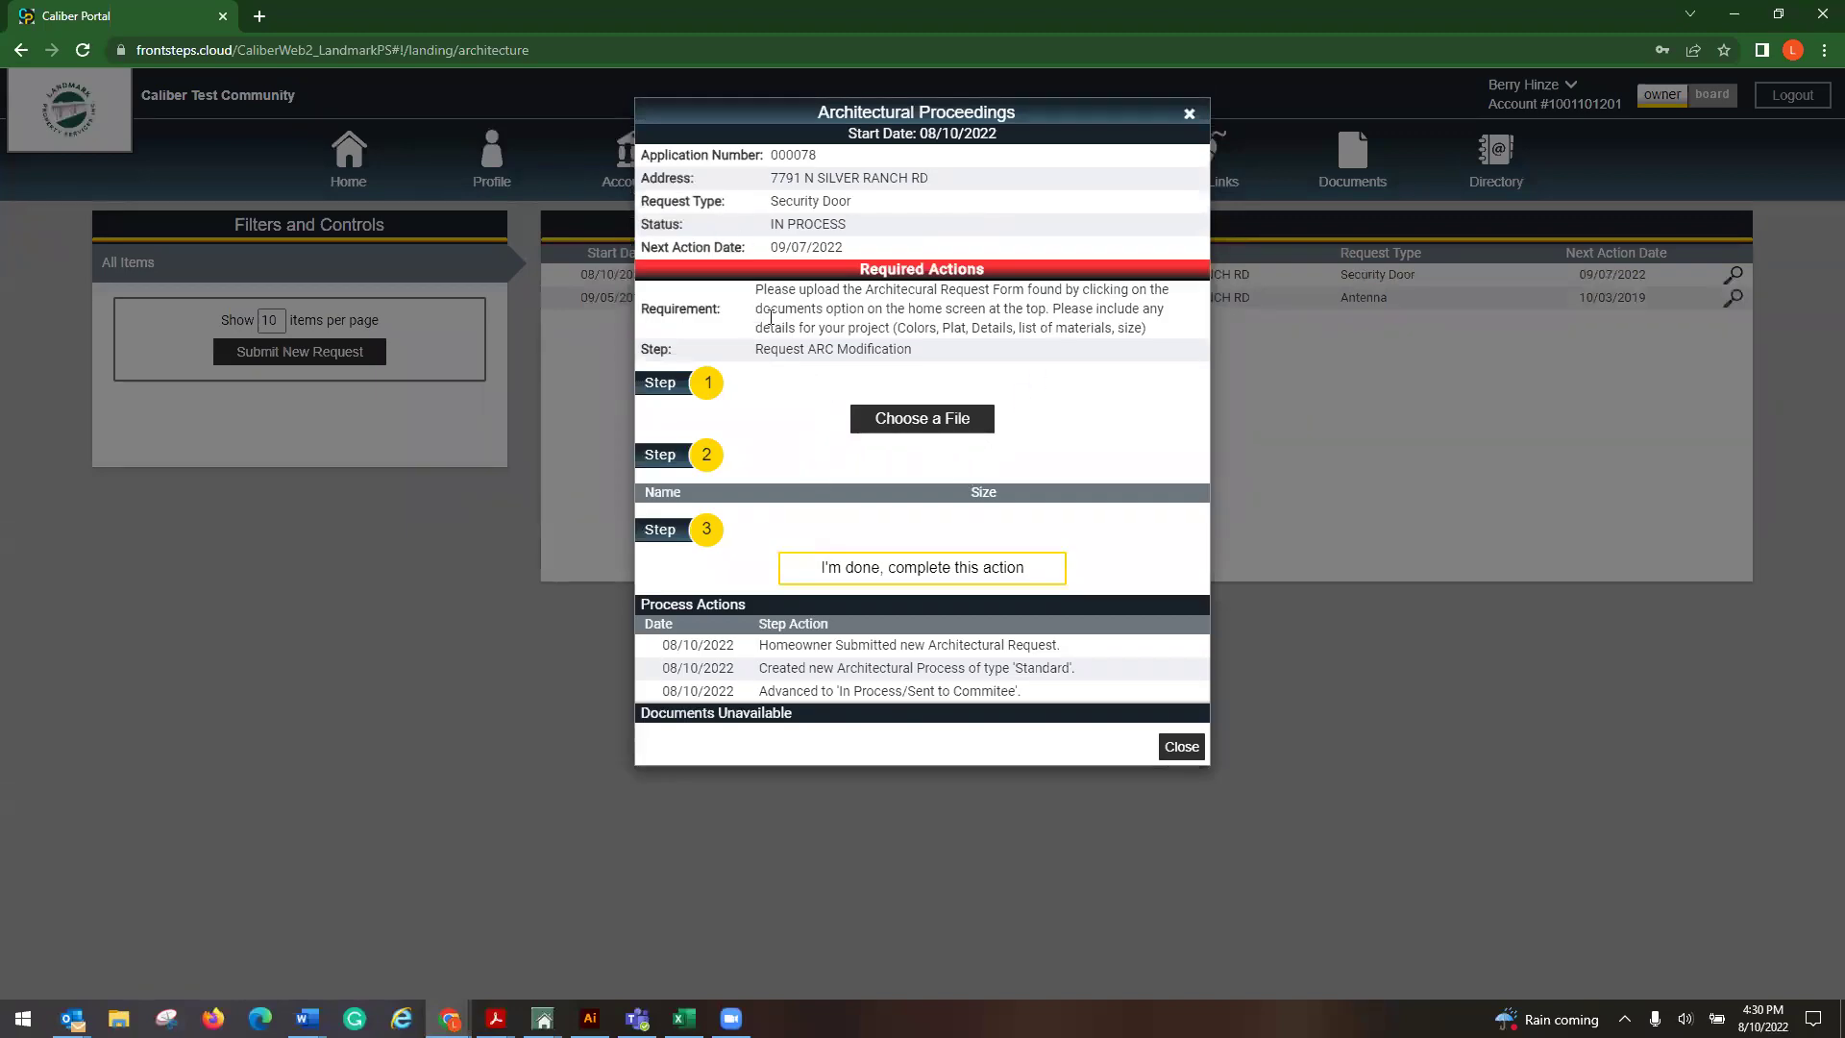
- Highlight the Security Door requirement instructions, close the details, and go to Documents
{"action": "left_click_drag", "start_coordinate": [749, 291], "coordinate": [1175, 332]}
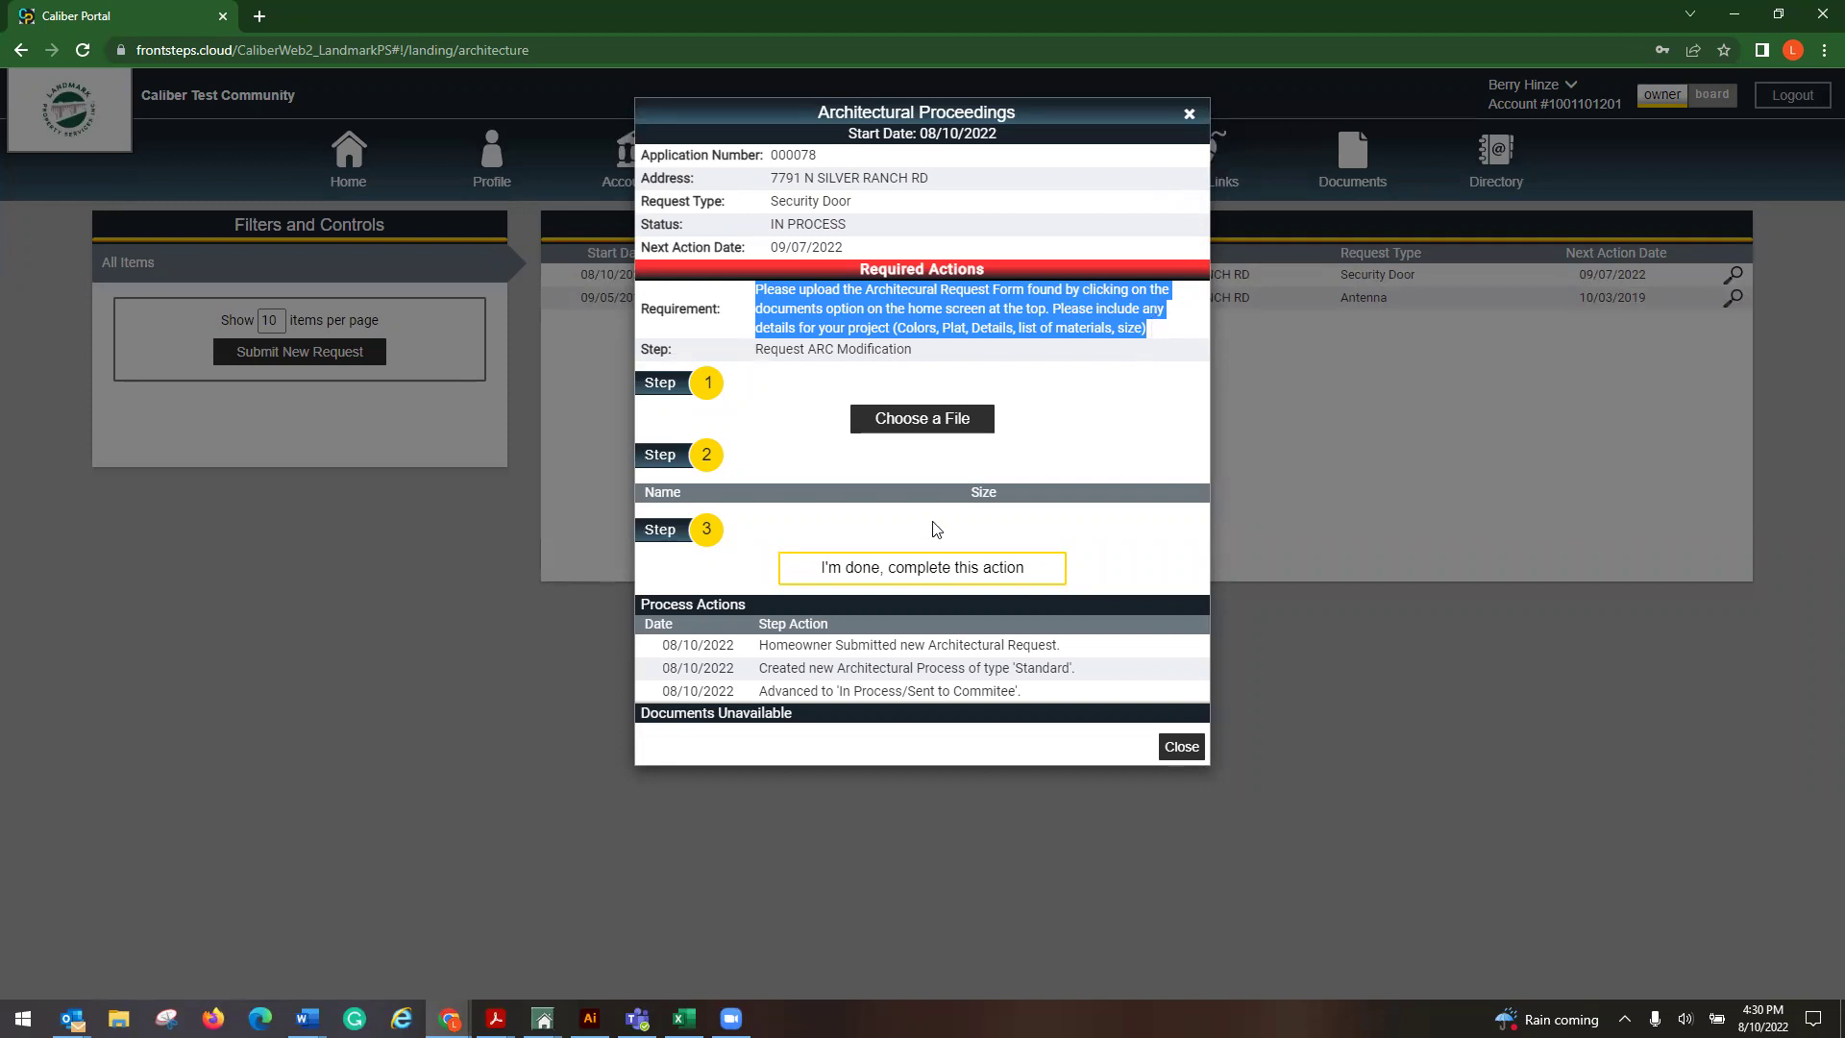
{"action": "left_click", "coordinate": [1189, 116]}
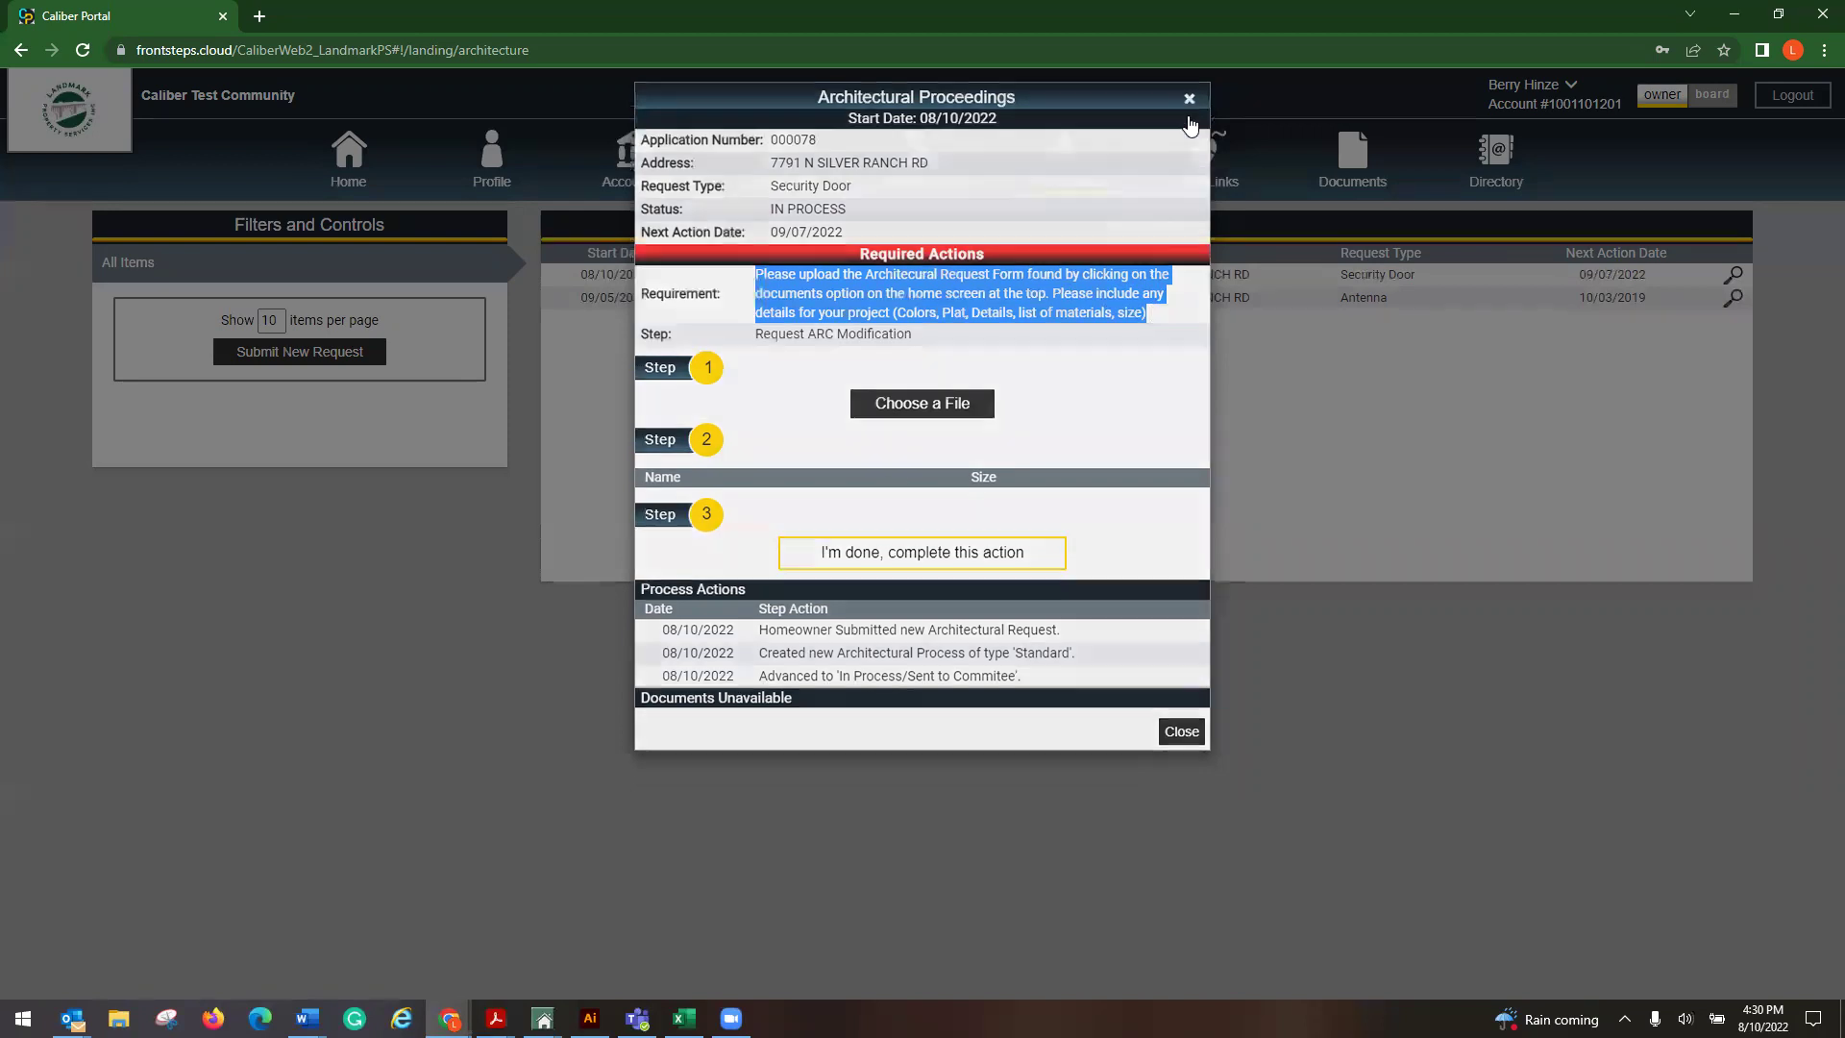
{"action": "left_click", "coordinate": [1321, 165]}
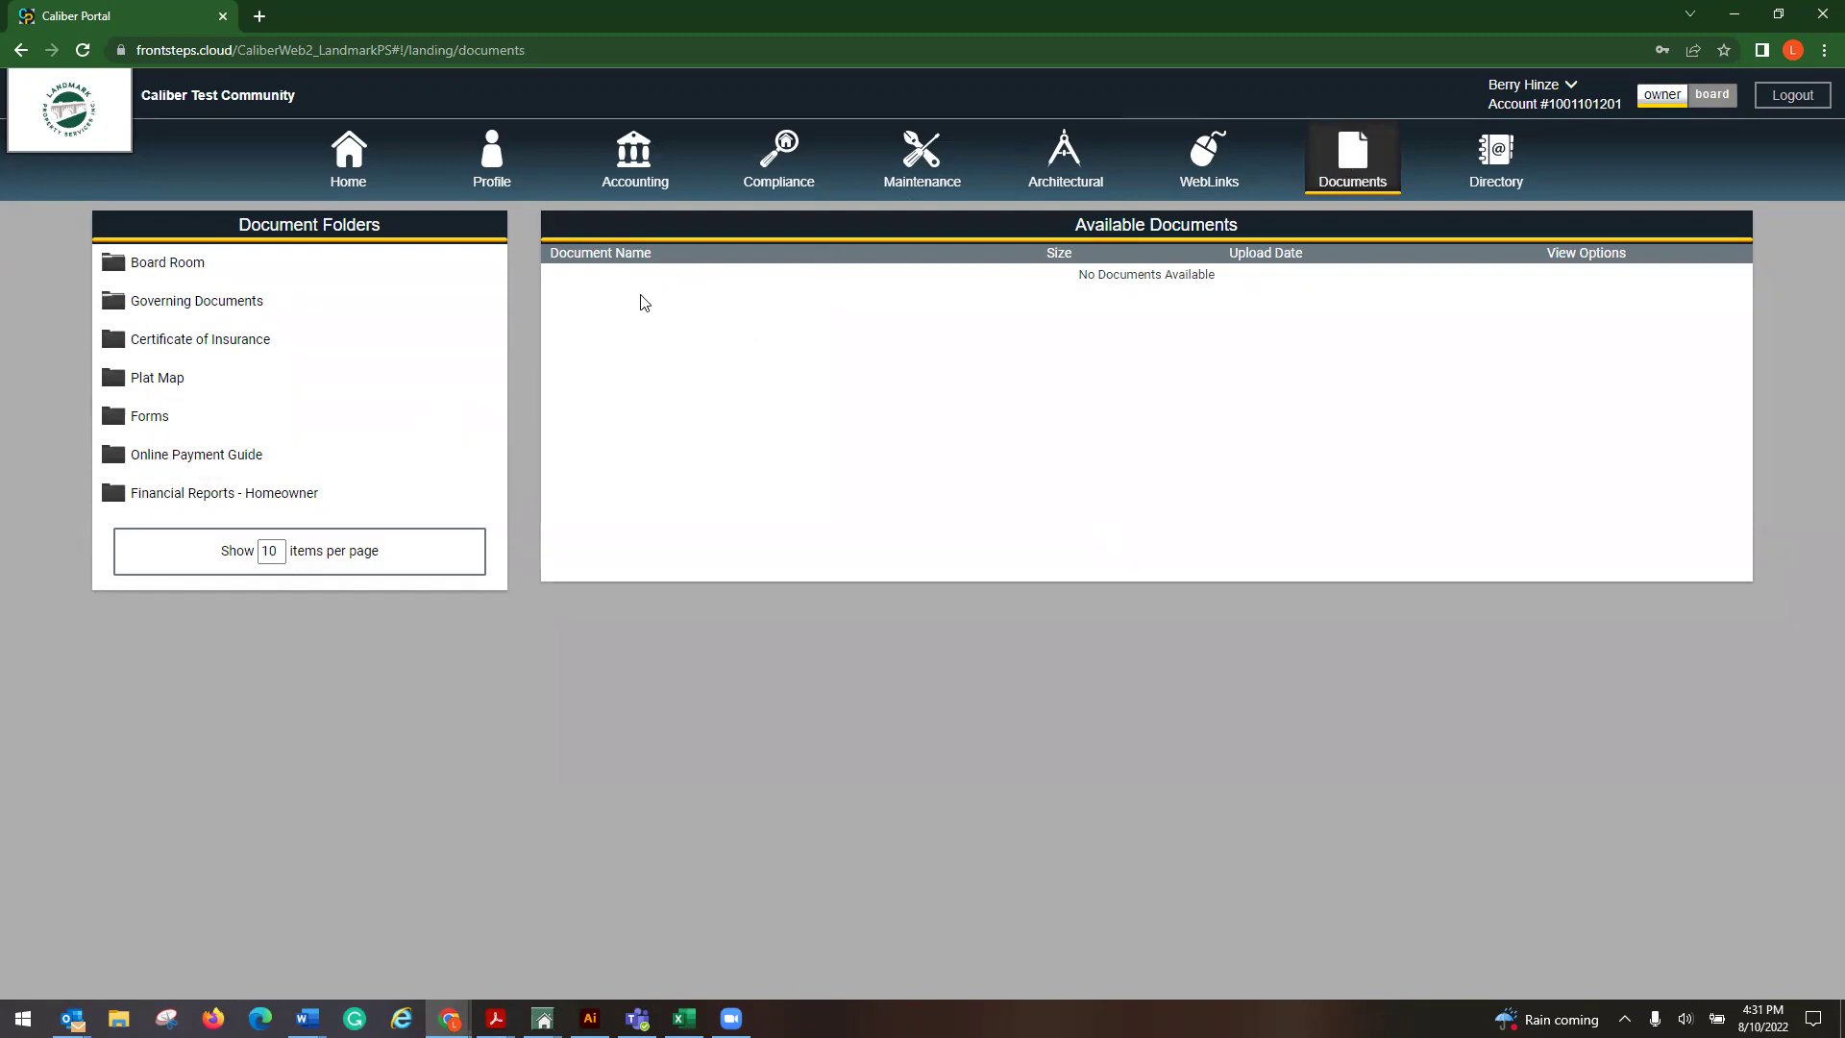
- View the PDF in the Online Payment Guide folder, then return to Architectural requests
{"action": "left_click", "coordinate": [196, 456]}
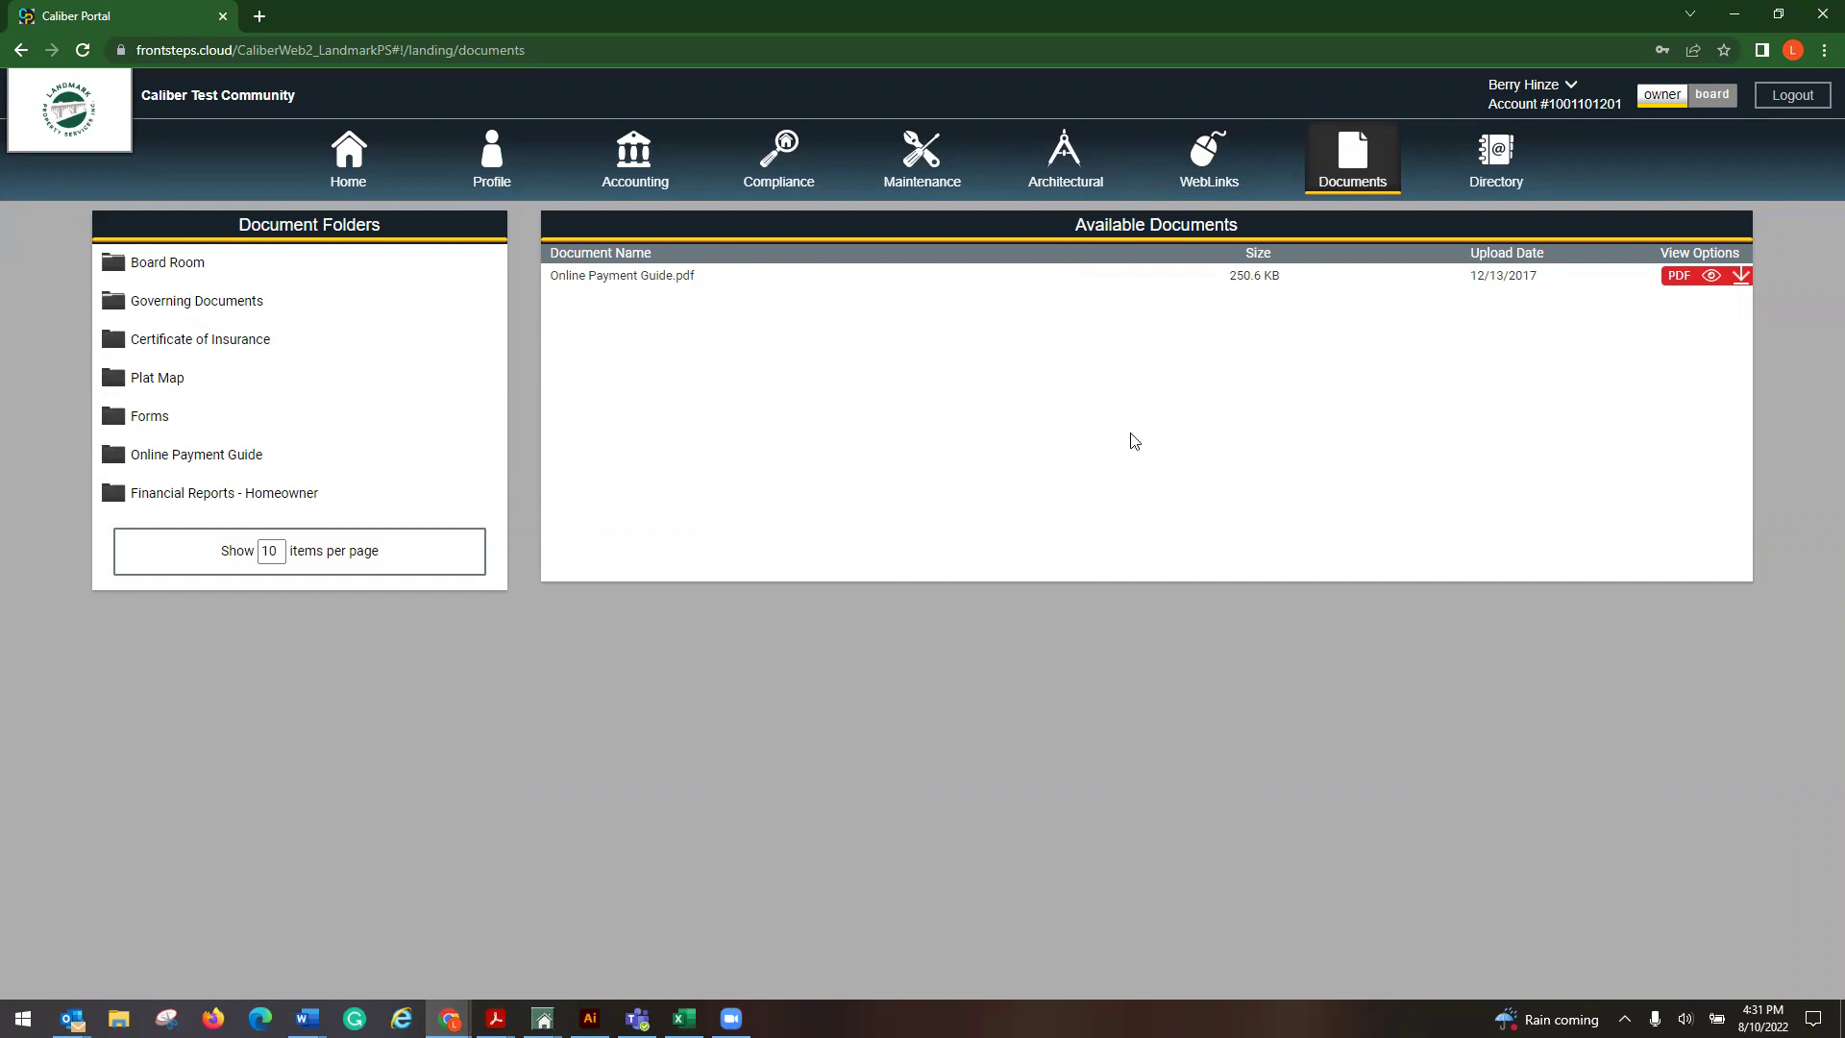
{"action": "left_click", "coordinate": [1064, 193]}
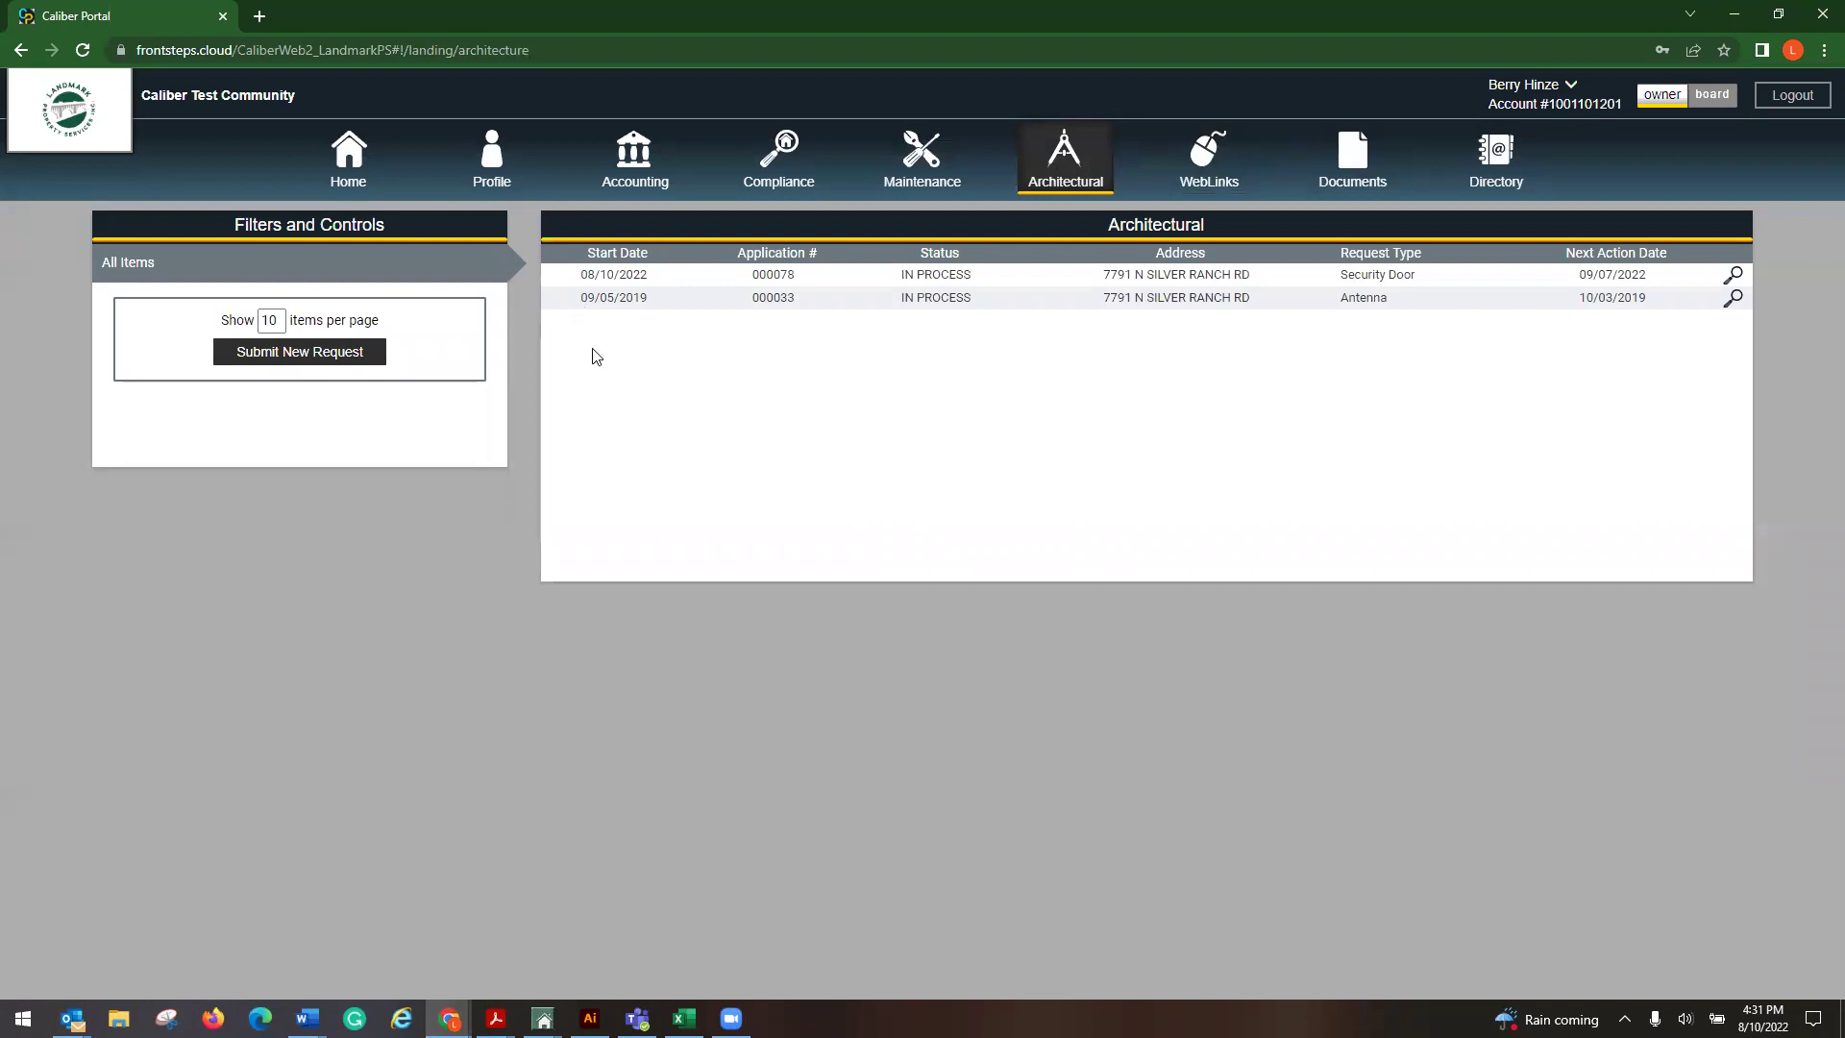
- Submit a new Antenna architectural request and browse for a file to upload
{"action": "left_click", "coordinate": [224, 355]}
{"action": "left_click", "coordinate": [913, 175]}
{"action": "left_click", "coordinate": [876, 231]}
{"action": "left_click", "coordinate": [896, 208]}
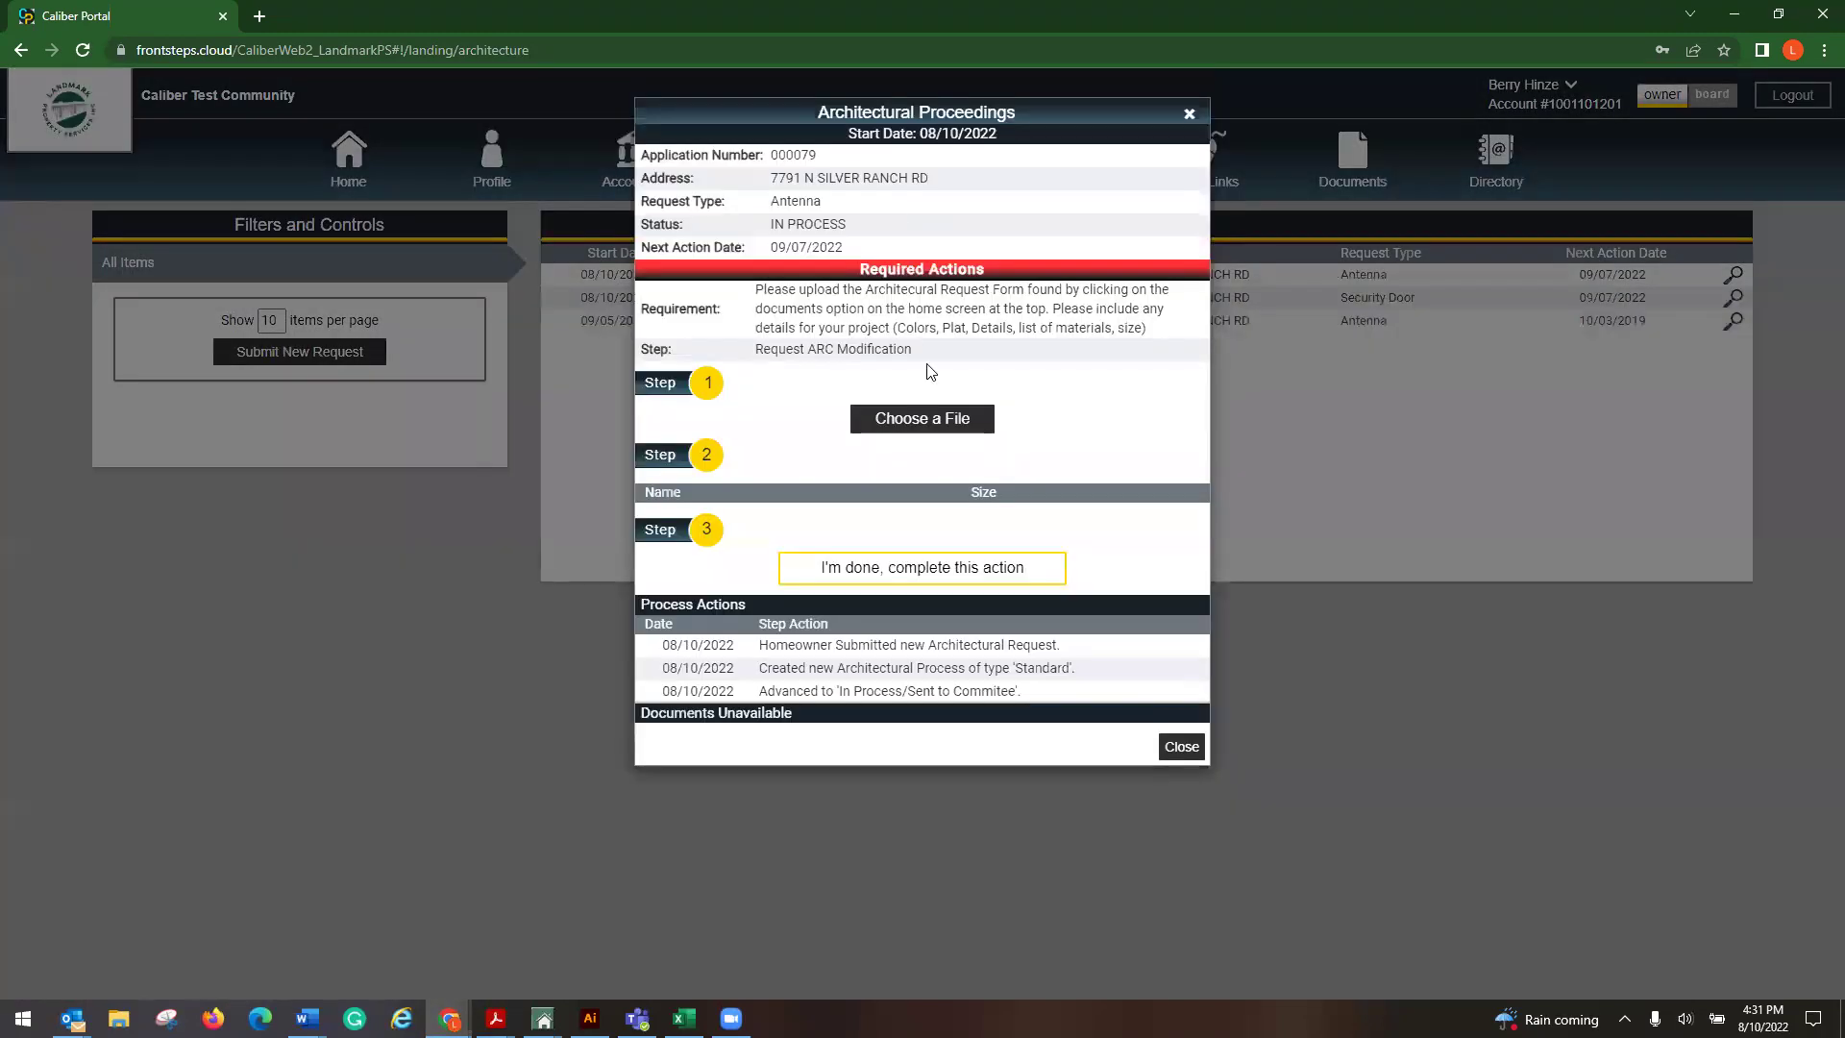
{"action": "left_click", "coordinate": [934, 425]}
{"action": "left_click", "coordinate": [1188, 746]}
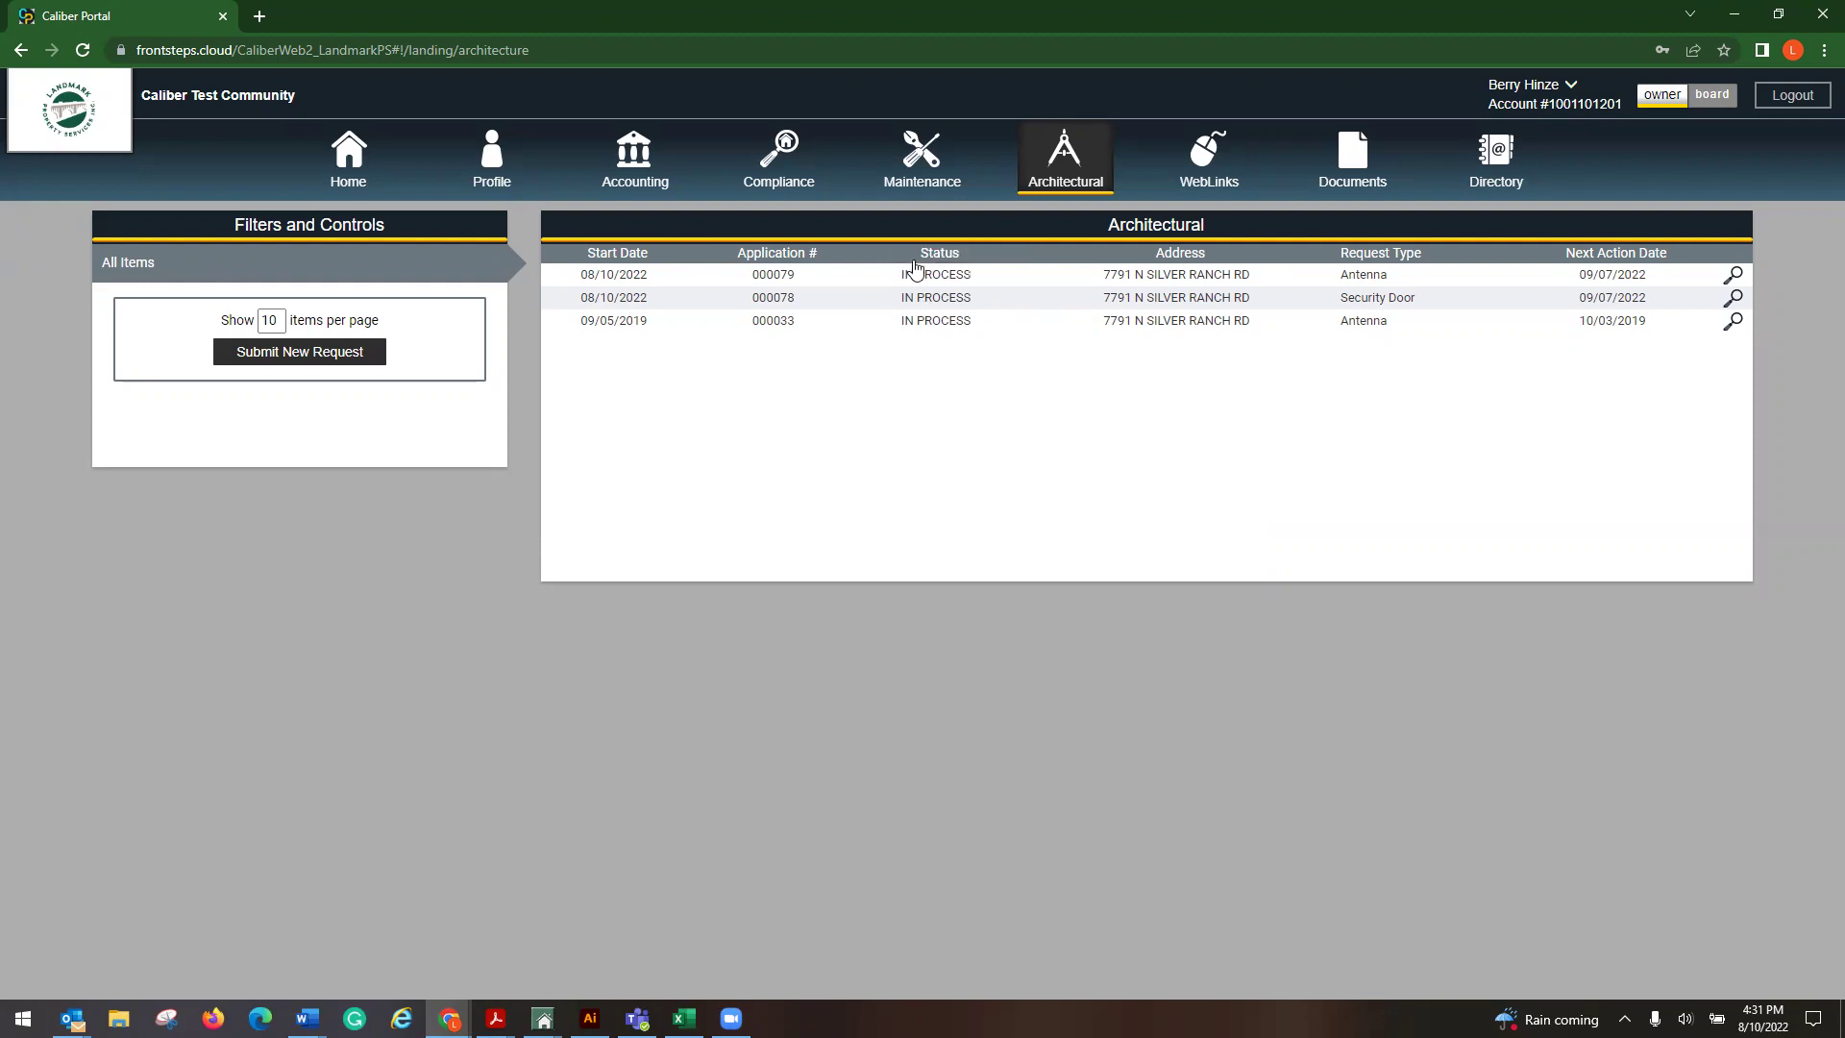
- Review the new Antenna request 000079 details, then move on to Maintenance work orders
{"action": "left_click", "coordinate": [1732, 275]}
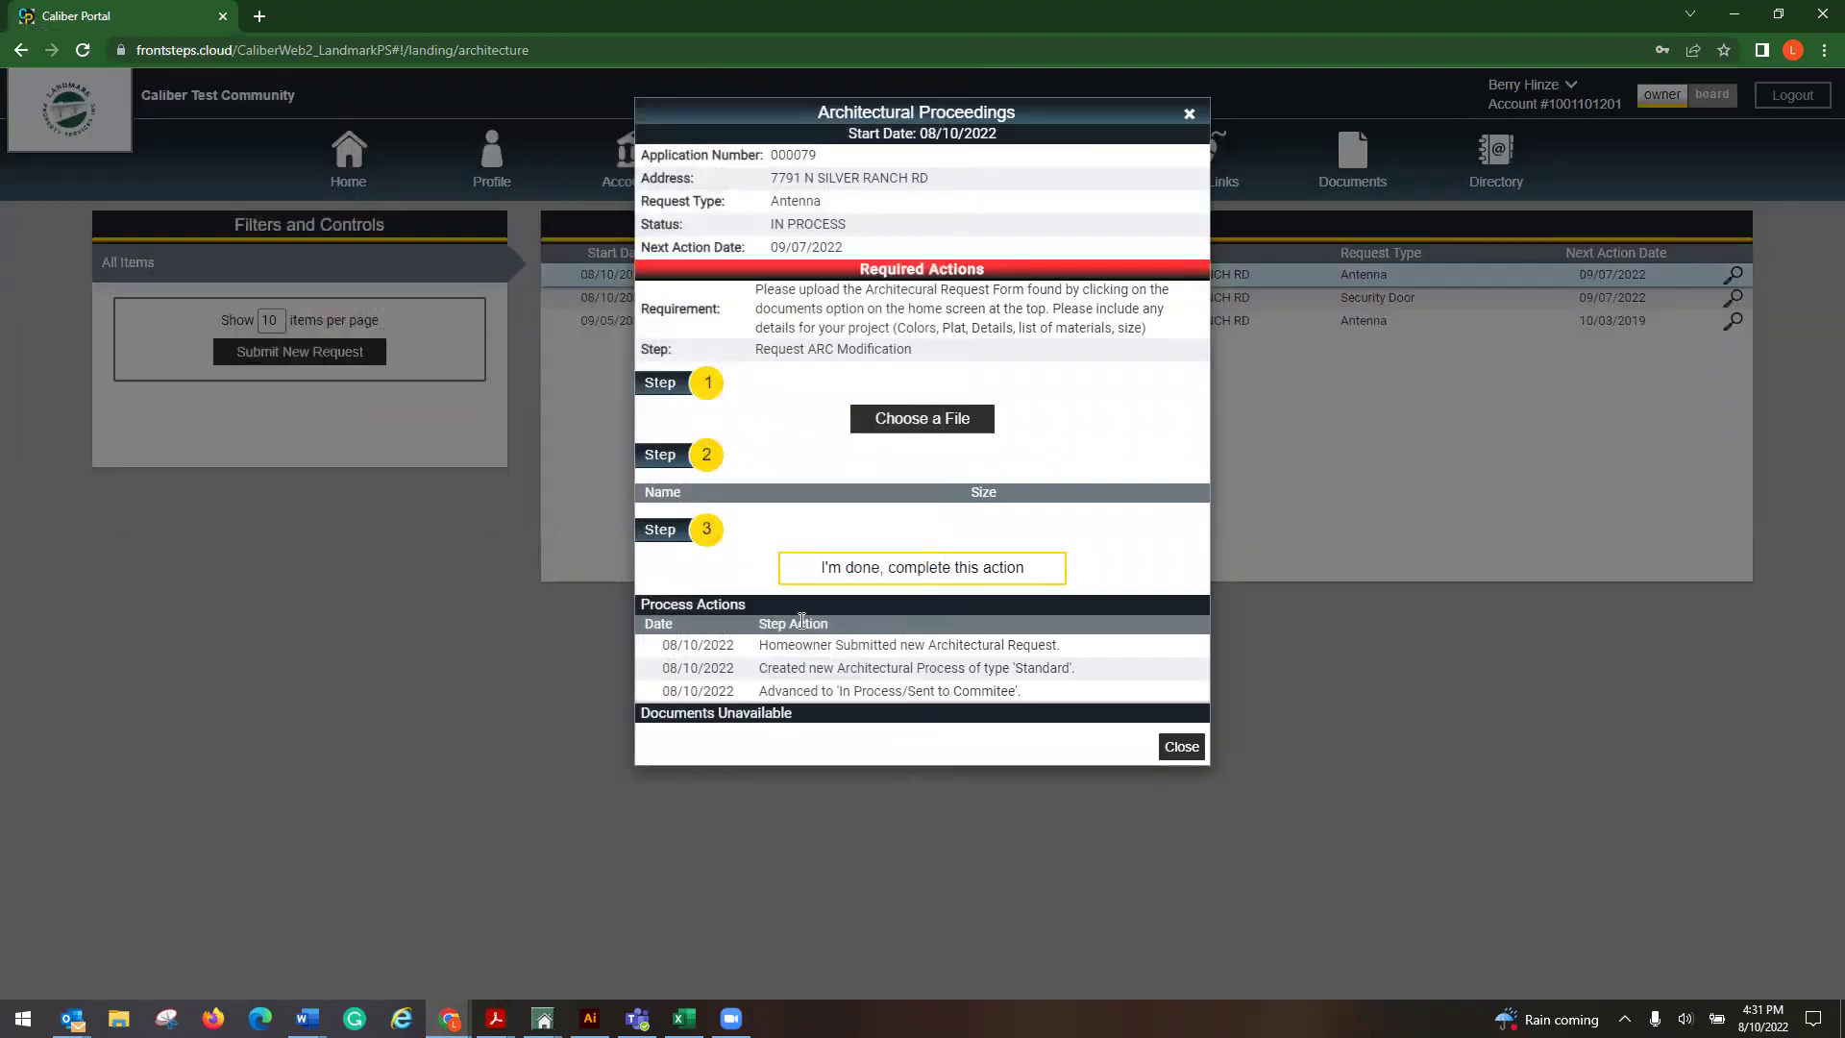
{"action": "left_click", "coordinate": [1188, 115]}
{"action": "left_click", "coordinate": [883, 153]}
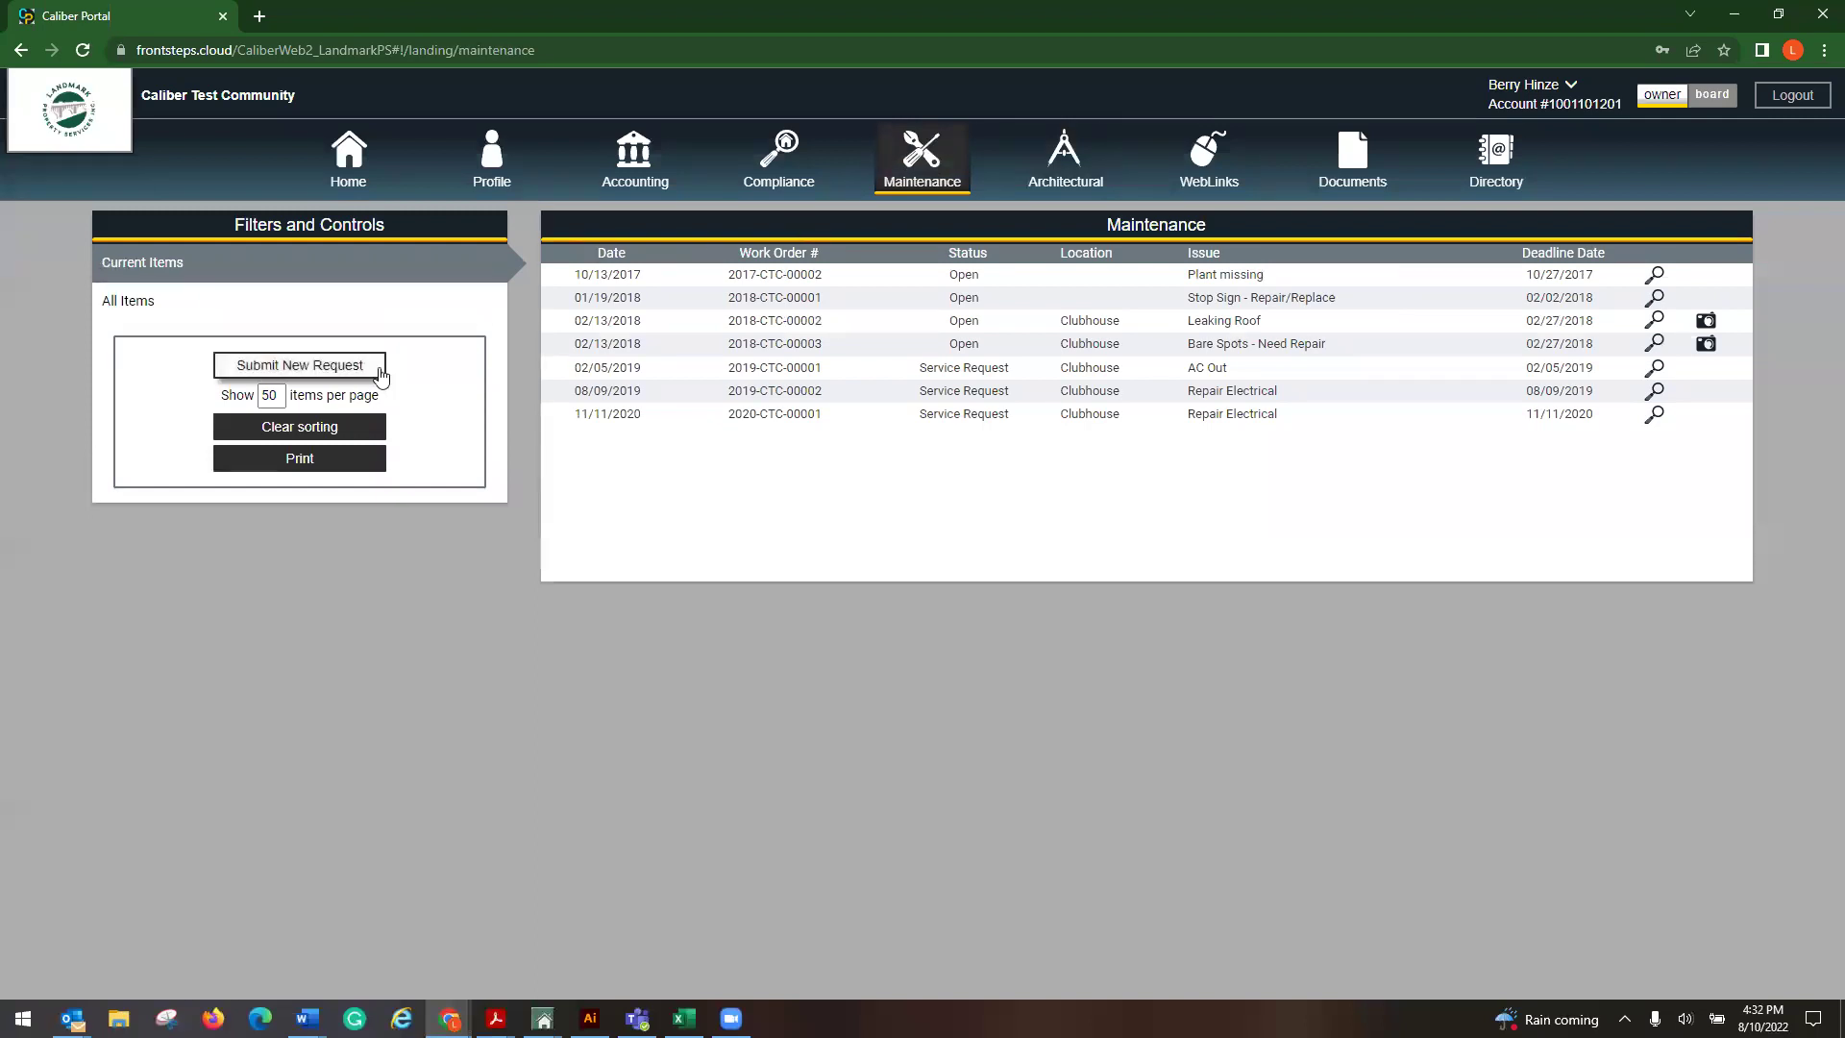
{"action": "left_click", "coordinate": [295, 367]}
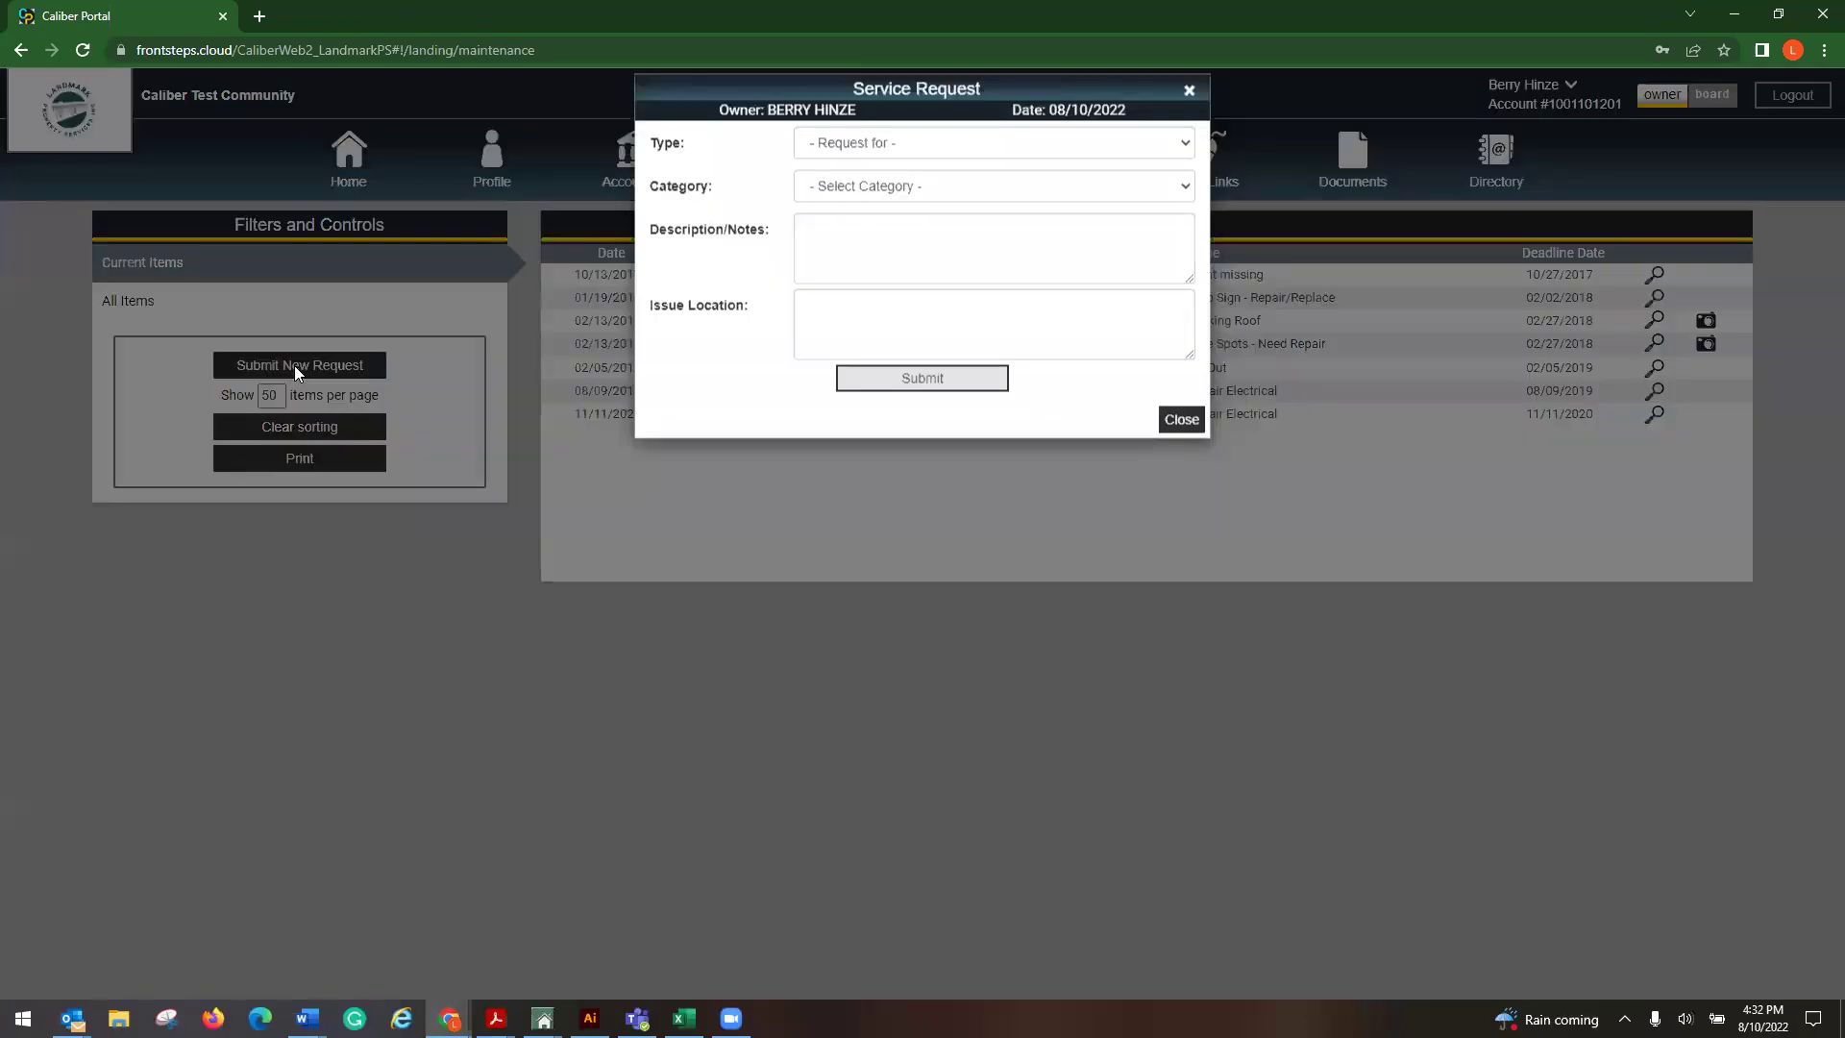
{"action": "left_click", "coordinate": [974, 166]}
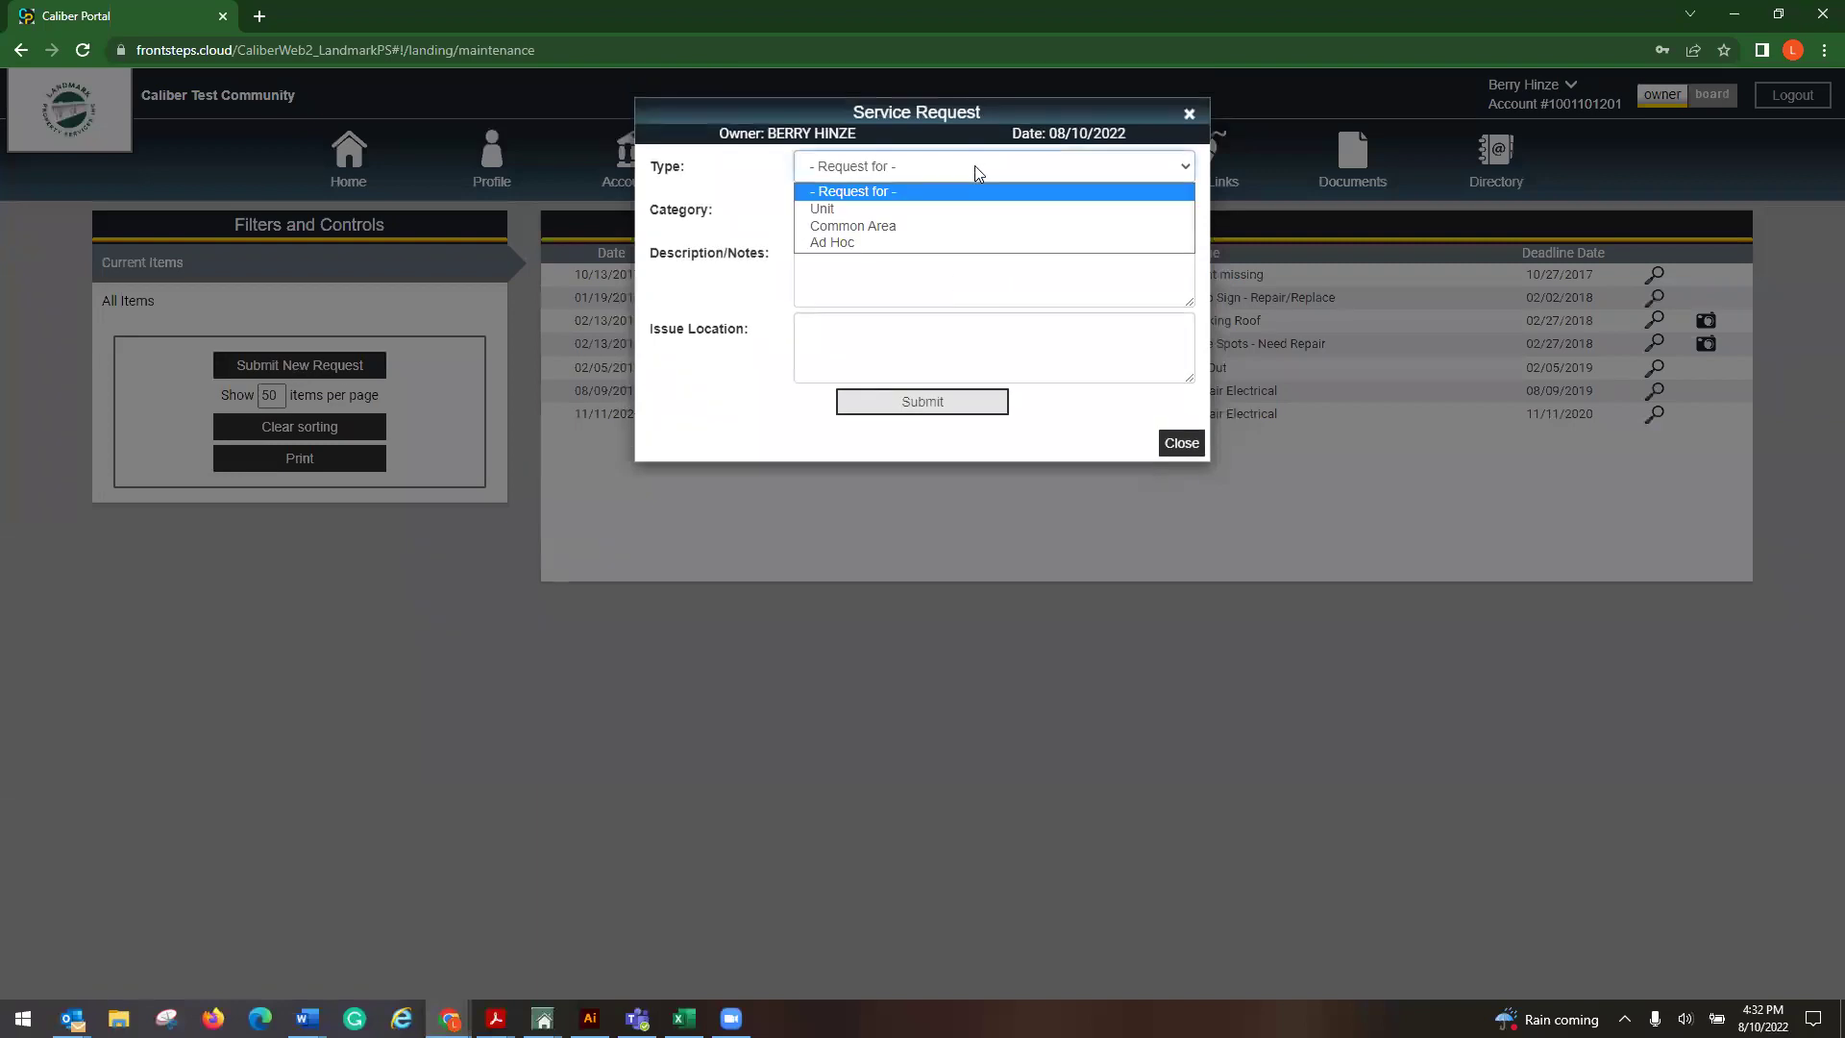
{"action": "left_click", "coordinate": [863, 223]}
{"action": "left_click", "coordinate": [874, 206]}
{"action": "left_click", "coordinate": [875, 239]}
{"action": "left_click", "coordinate": [876, 240]}
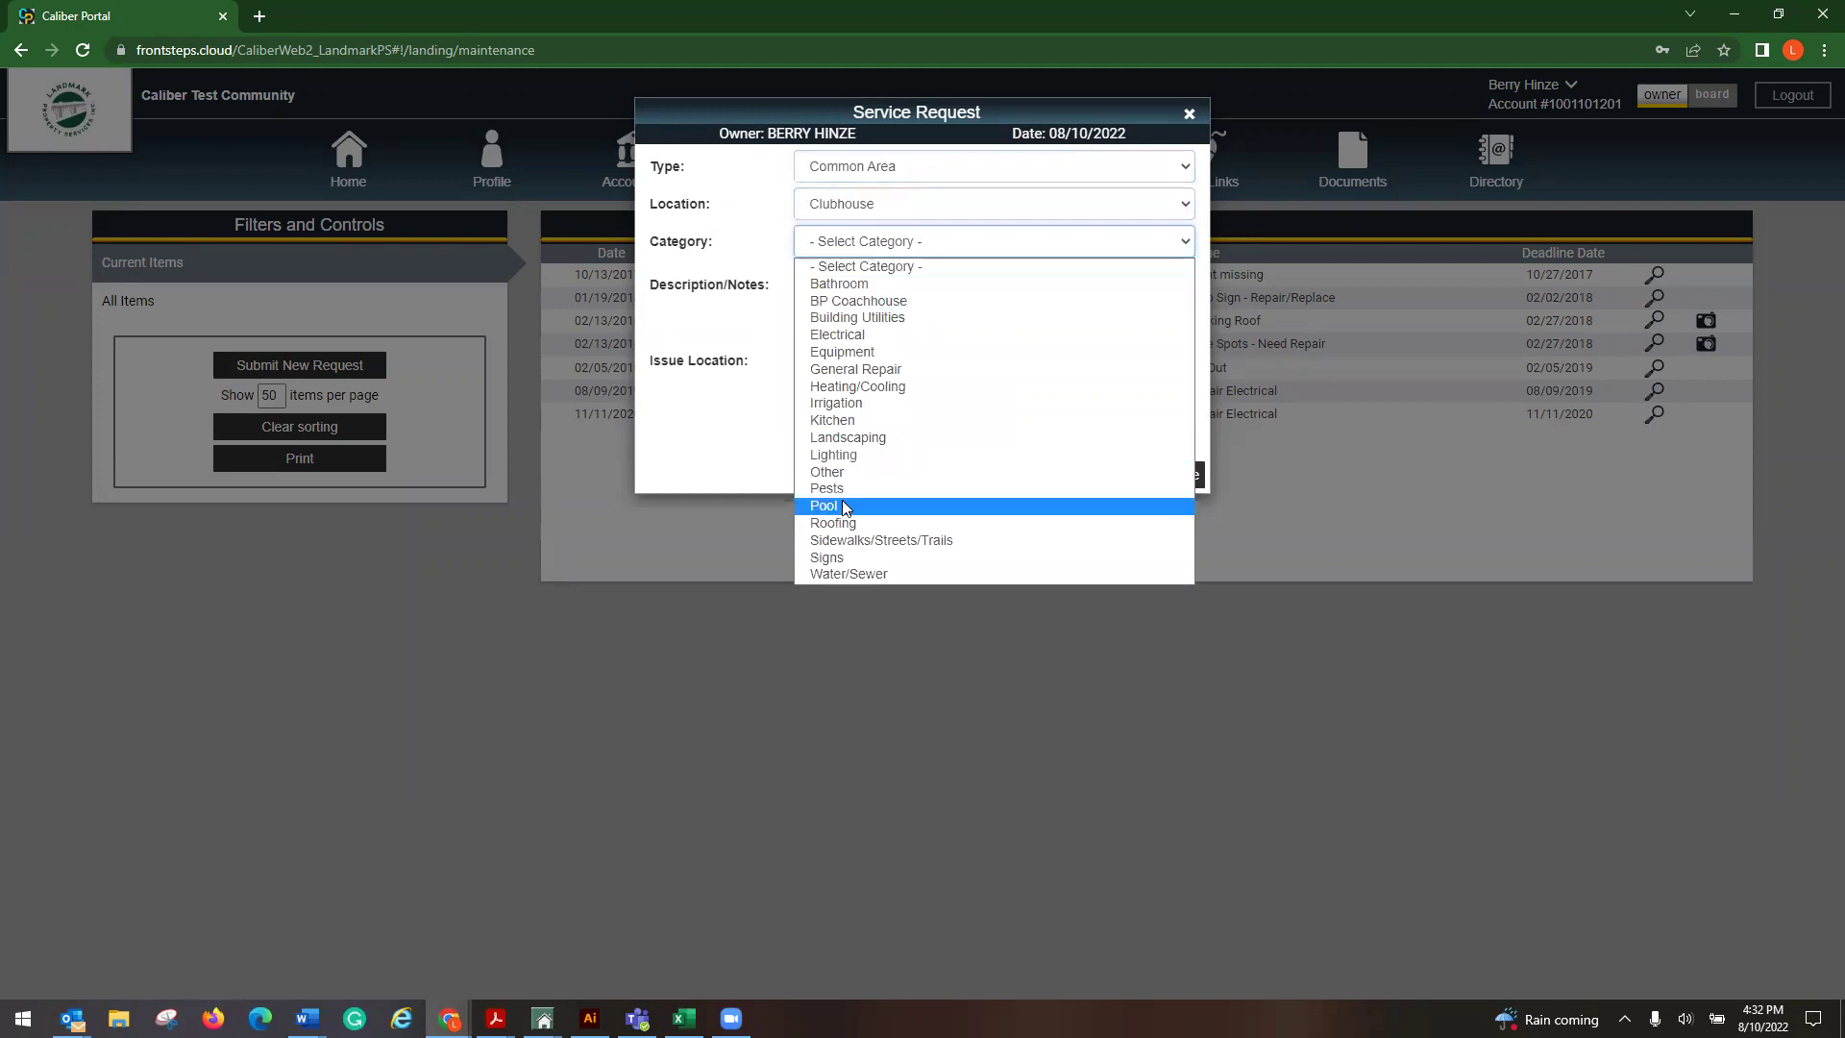
{"action": "left_click", "coordinate": [891, 502]}
{"action": "left_click", "coordinate": [898, 279]}
{"action": "left_click", "coordinate": [867, 338]}
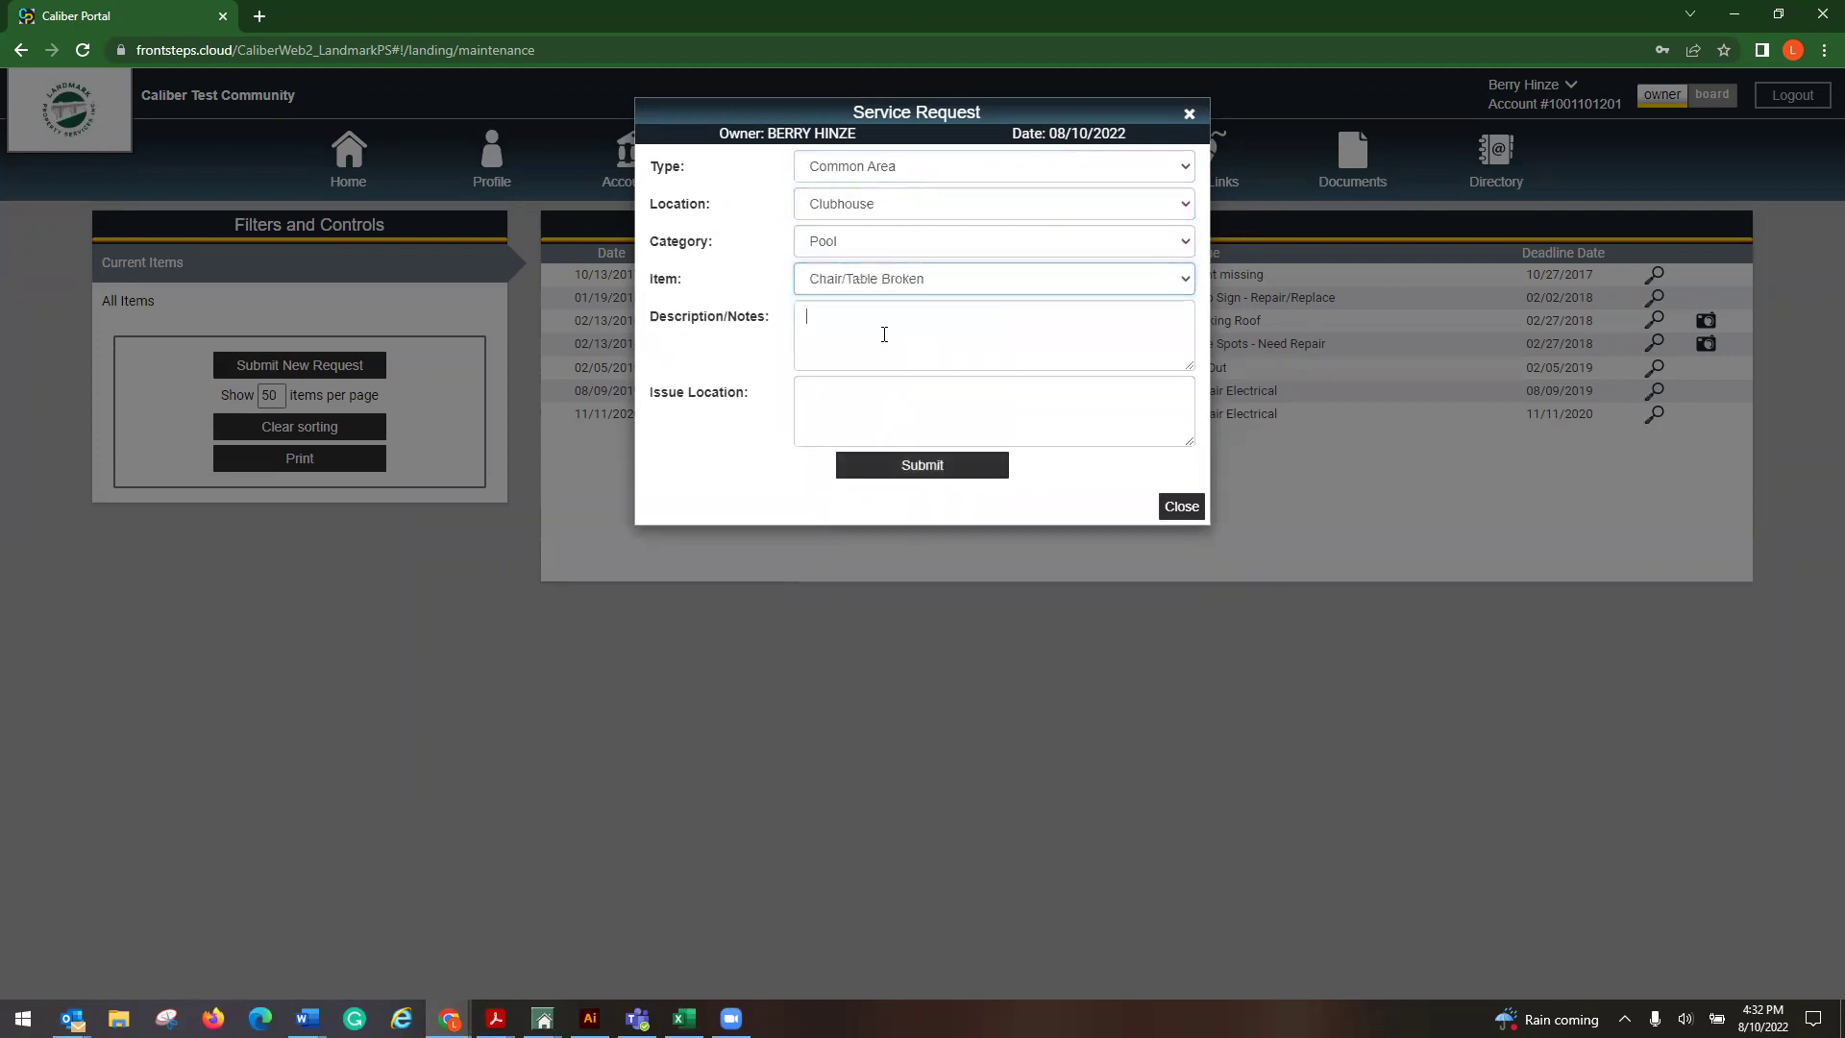
{"action": "left_click", "coordinate": [905, 352]}
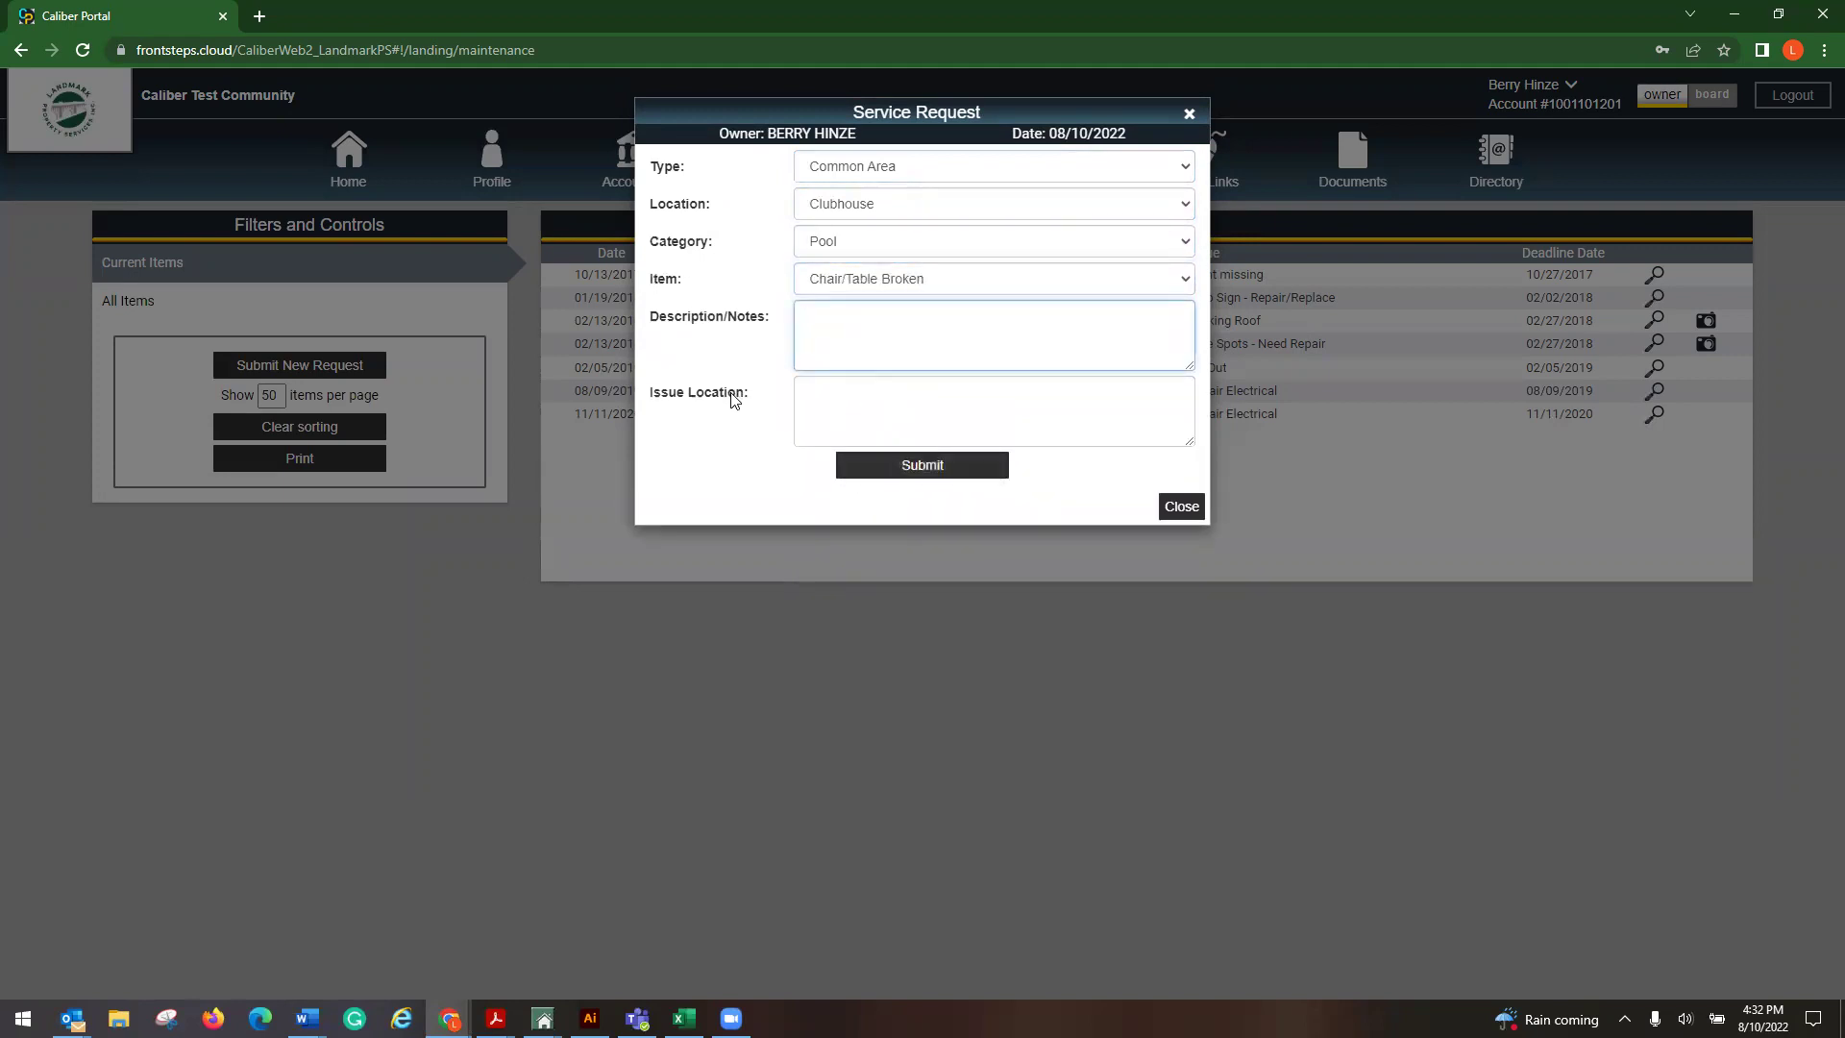
{"action": "left_click", "coordinate": [1199, 504]}
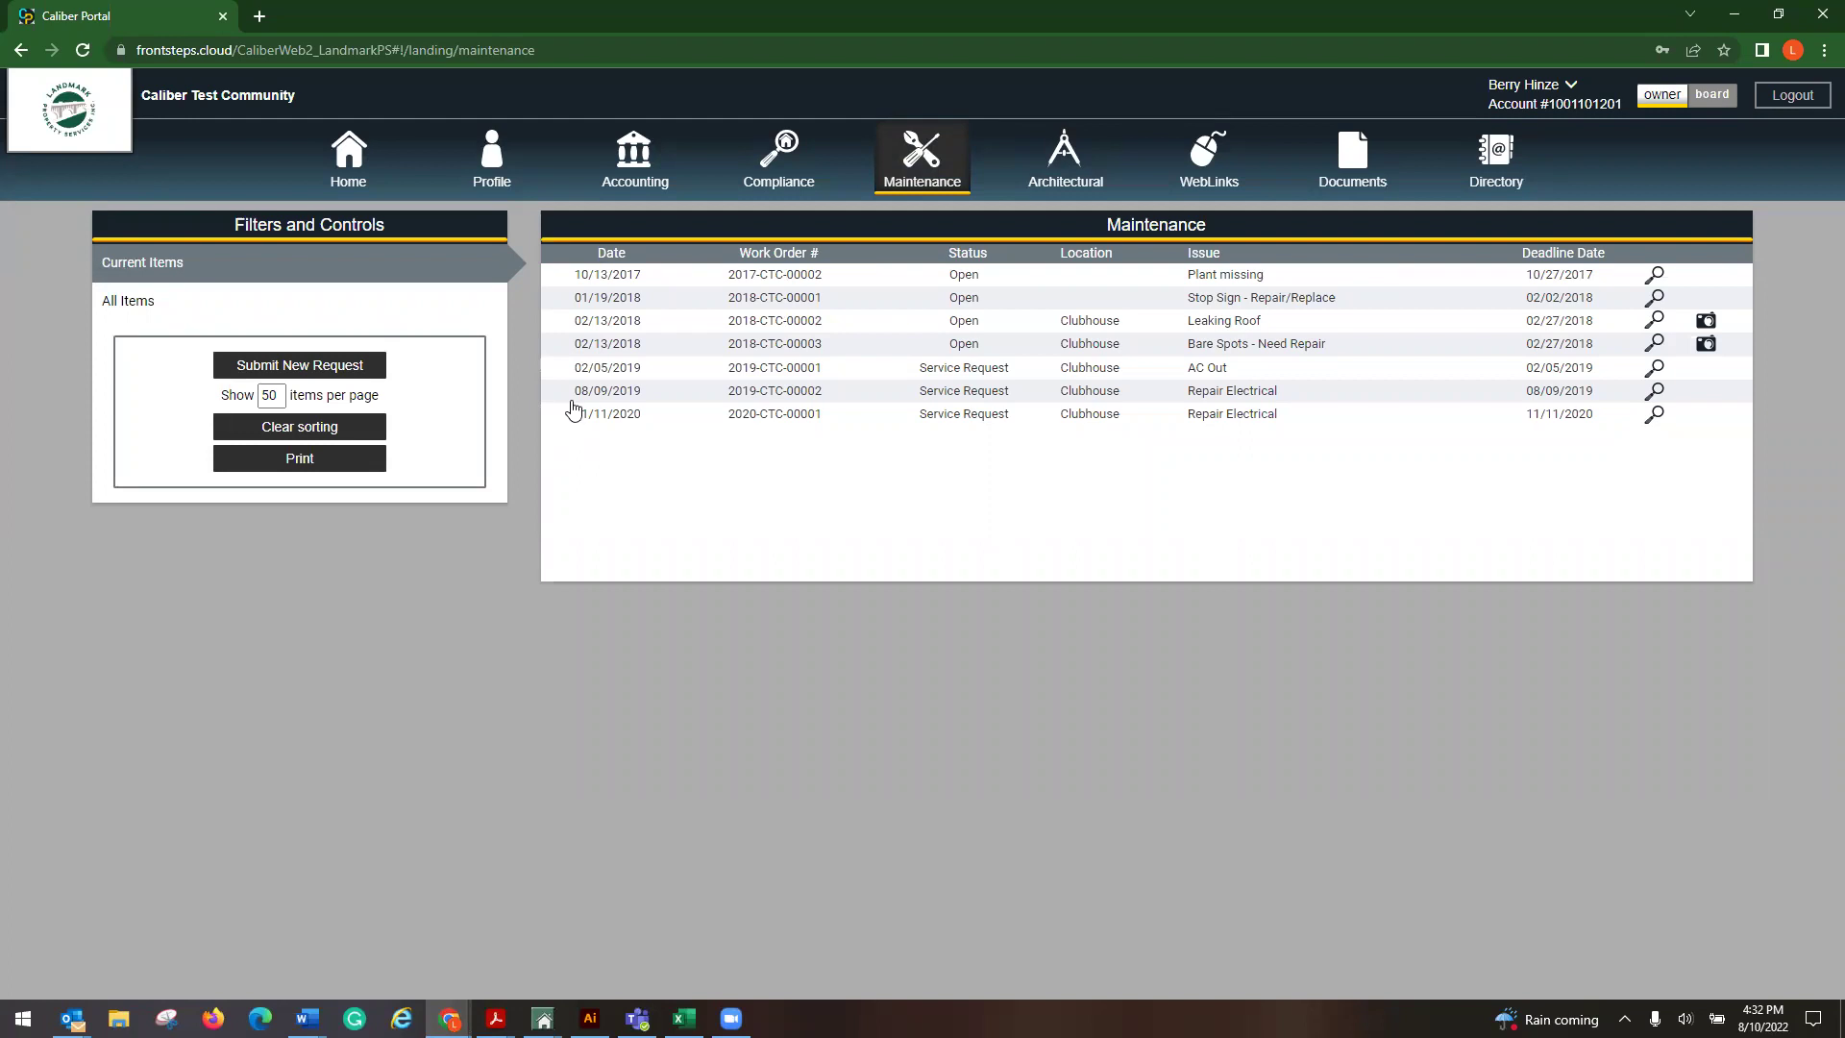
{"action": "left_click", "coordinate": [178, 304]}
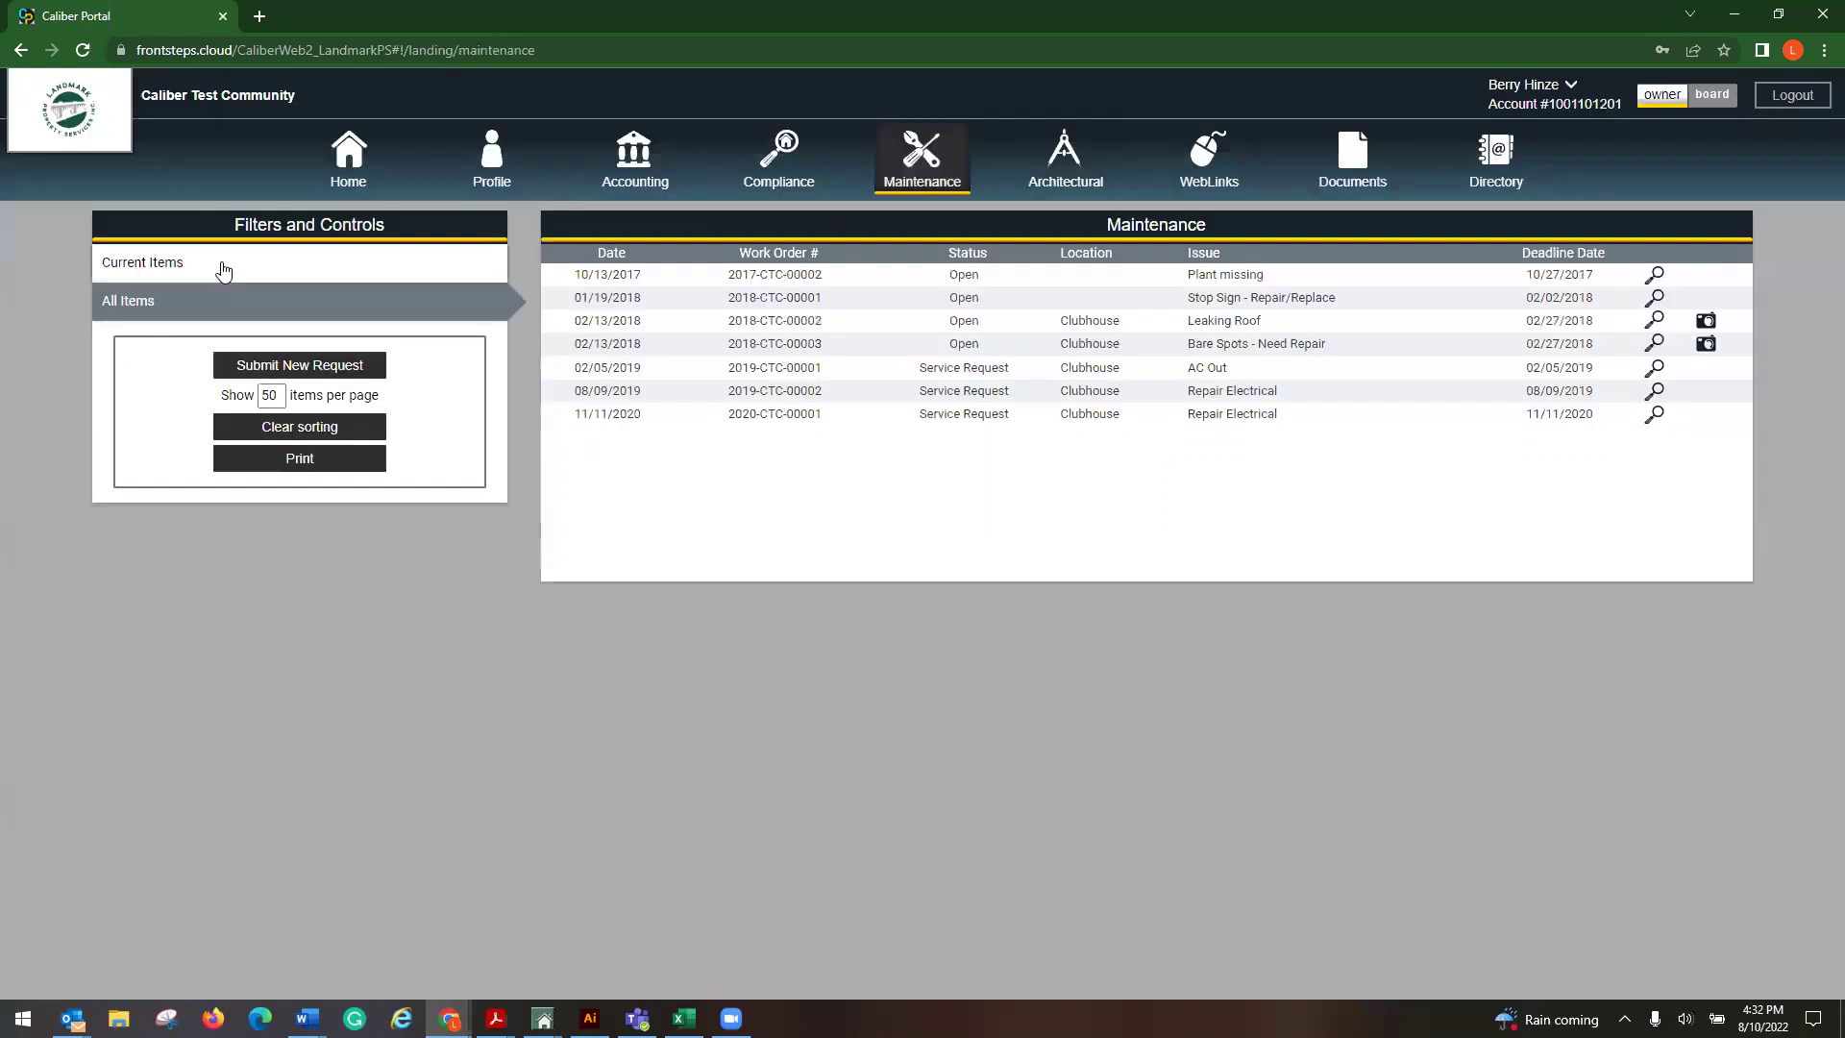
{"action": "left_click", "coordinate": [223, 270]}
{"action": "left_click", "coordinate": [214, 299]}
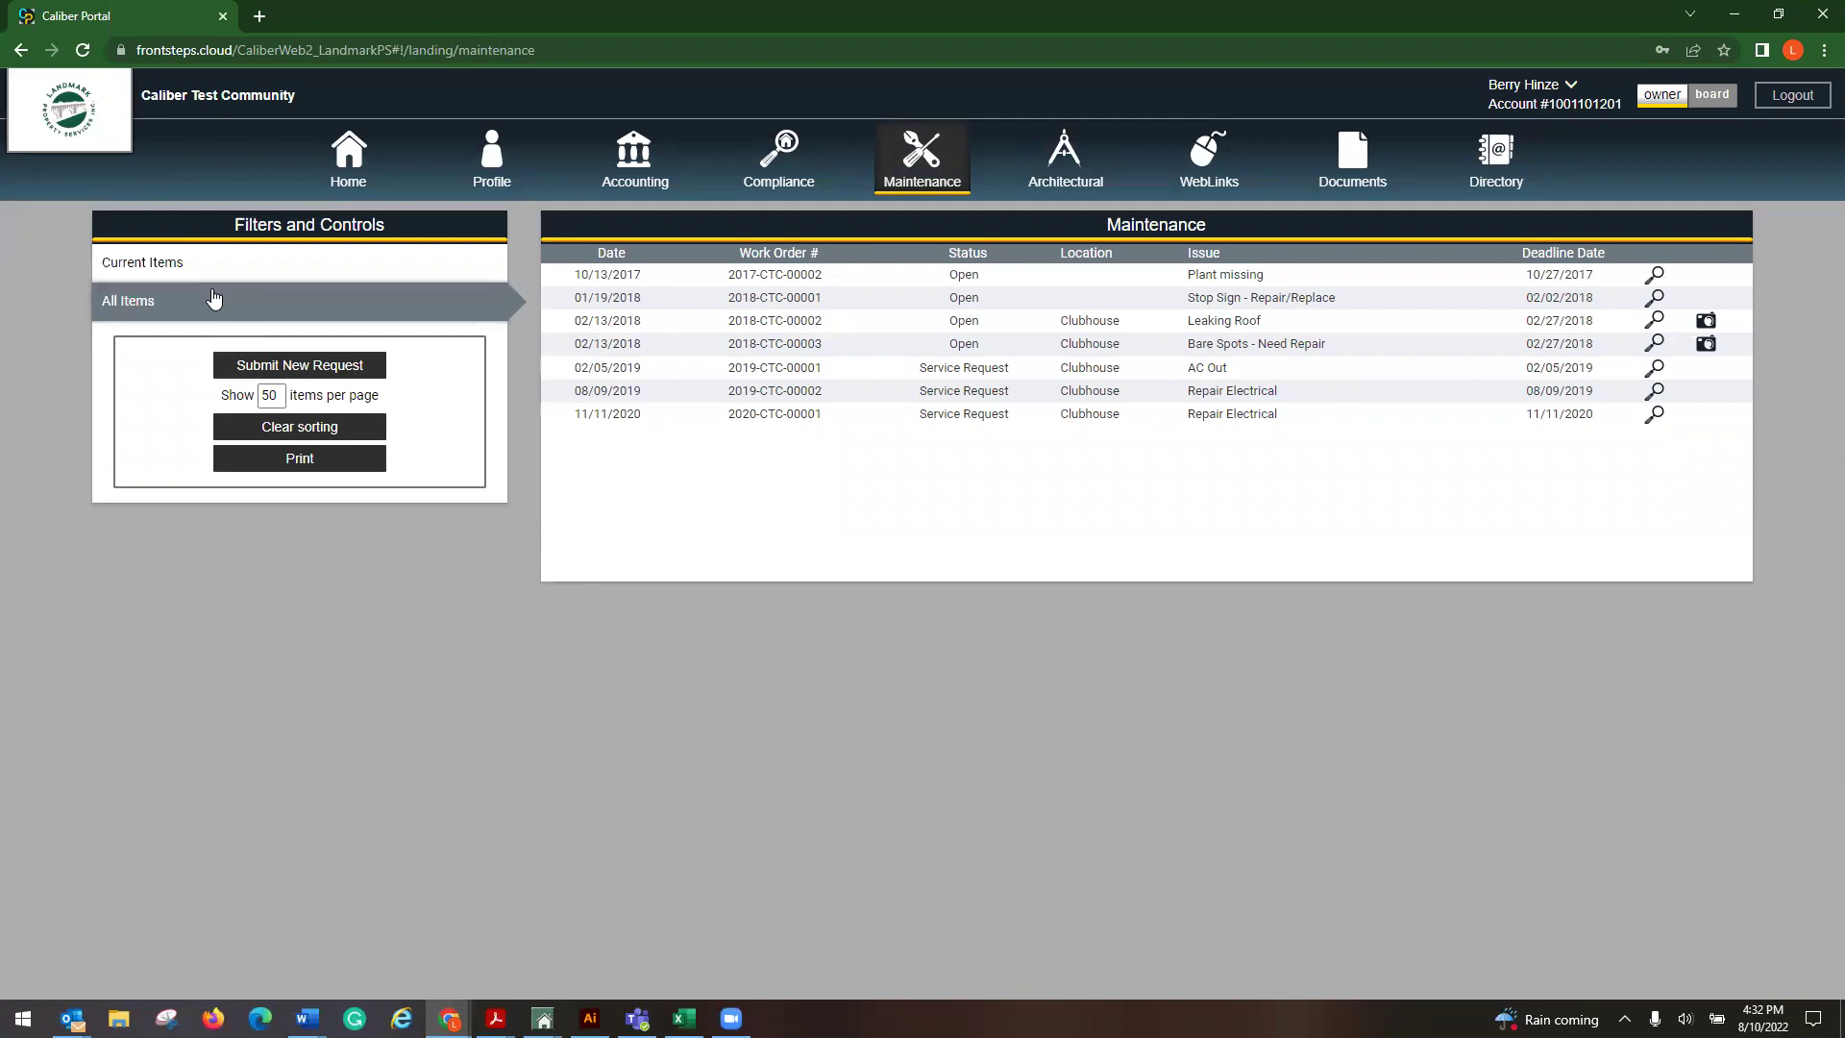
{"action": "left_click", "coordinate": [311, 272]}
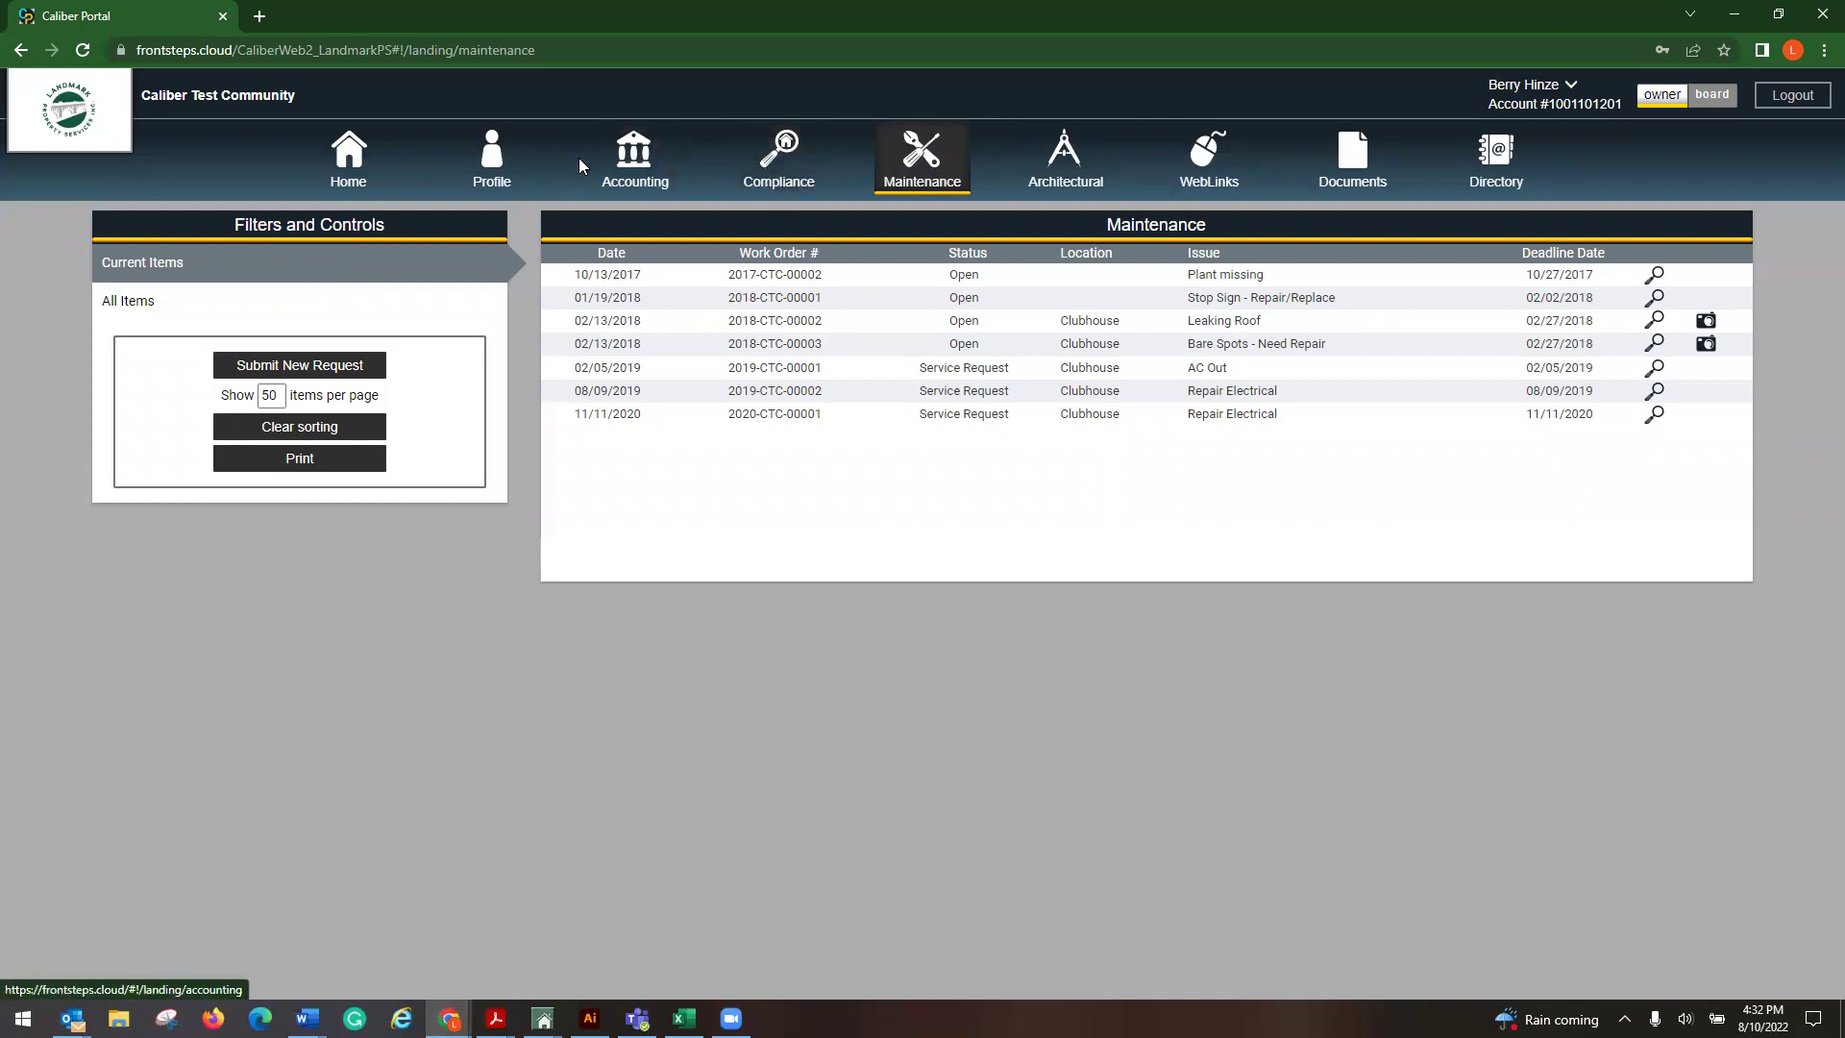
- Check Compliance with All Items and Current Items, then return to the $85.00 Accounting ledger
{"action": "left_click", "coordinate": [679, 162]}
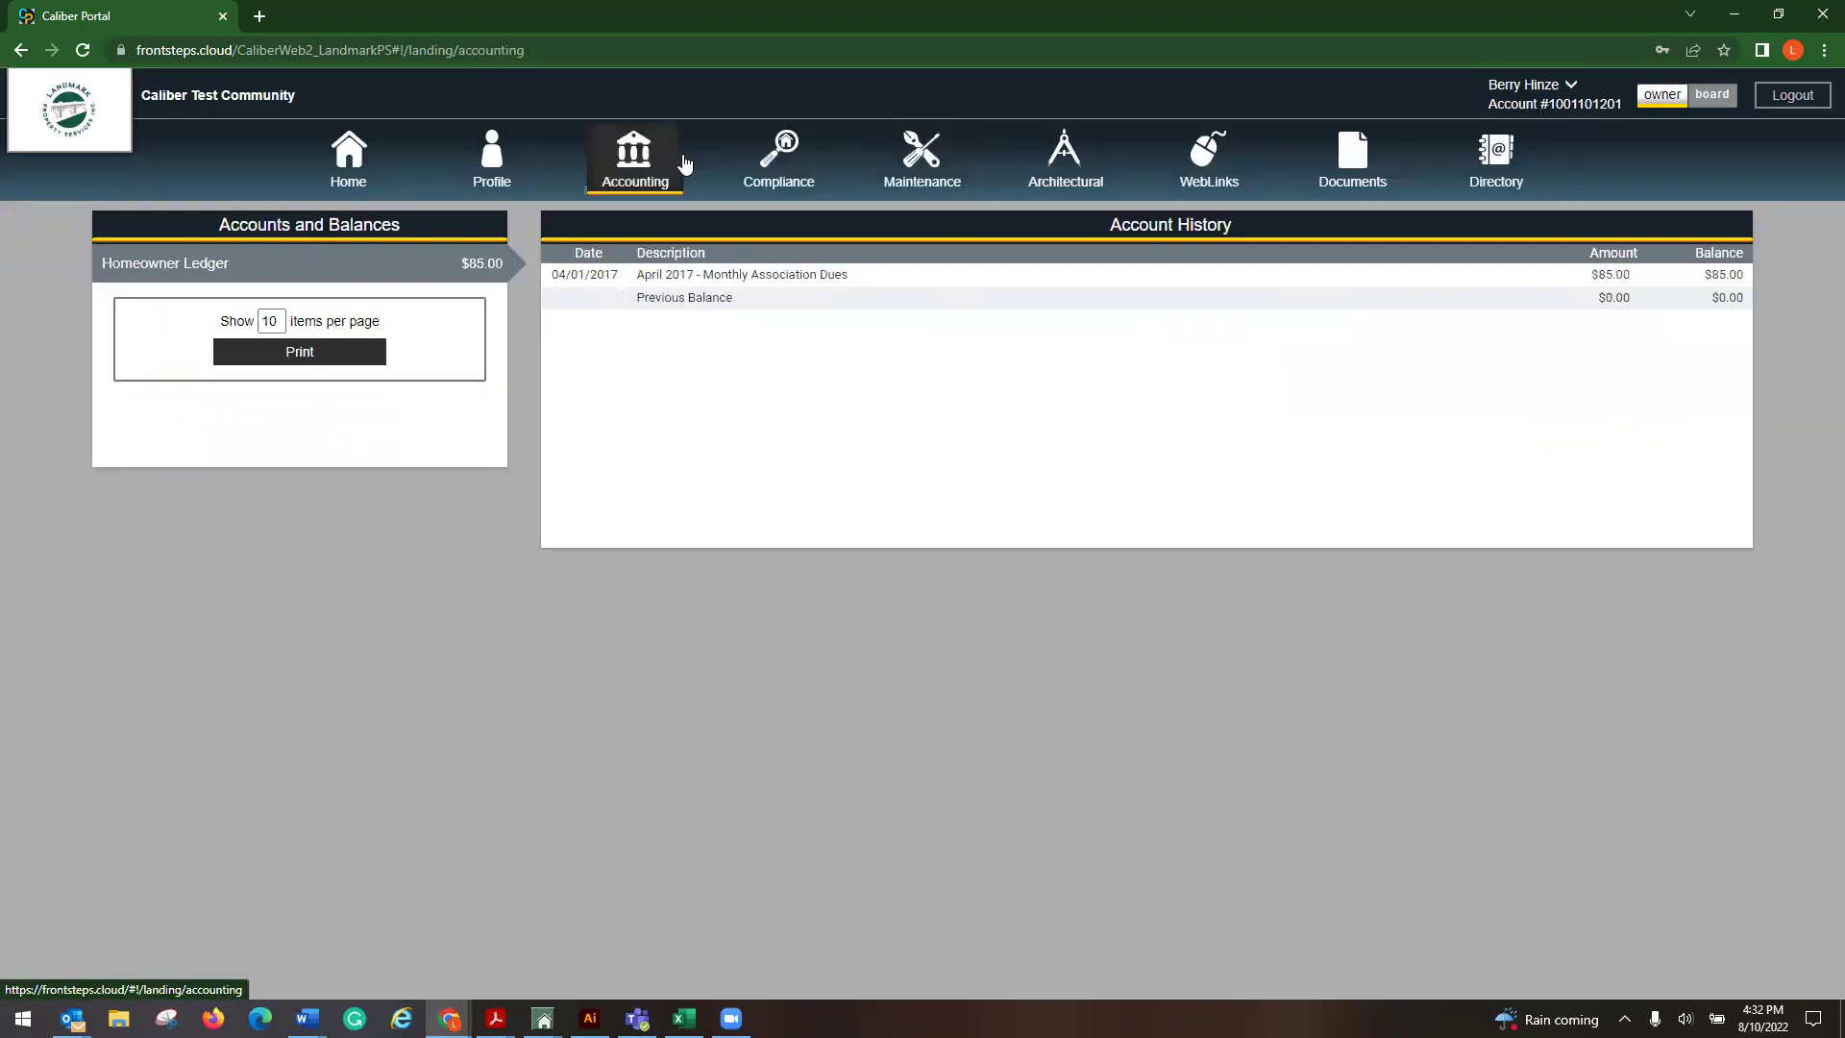
{"action": "left_click", "coordinate": [764, 154]}
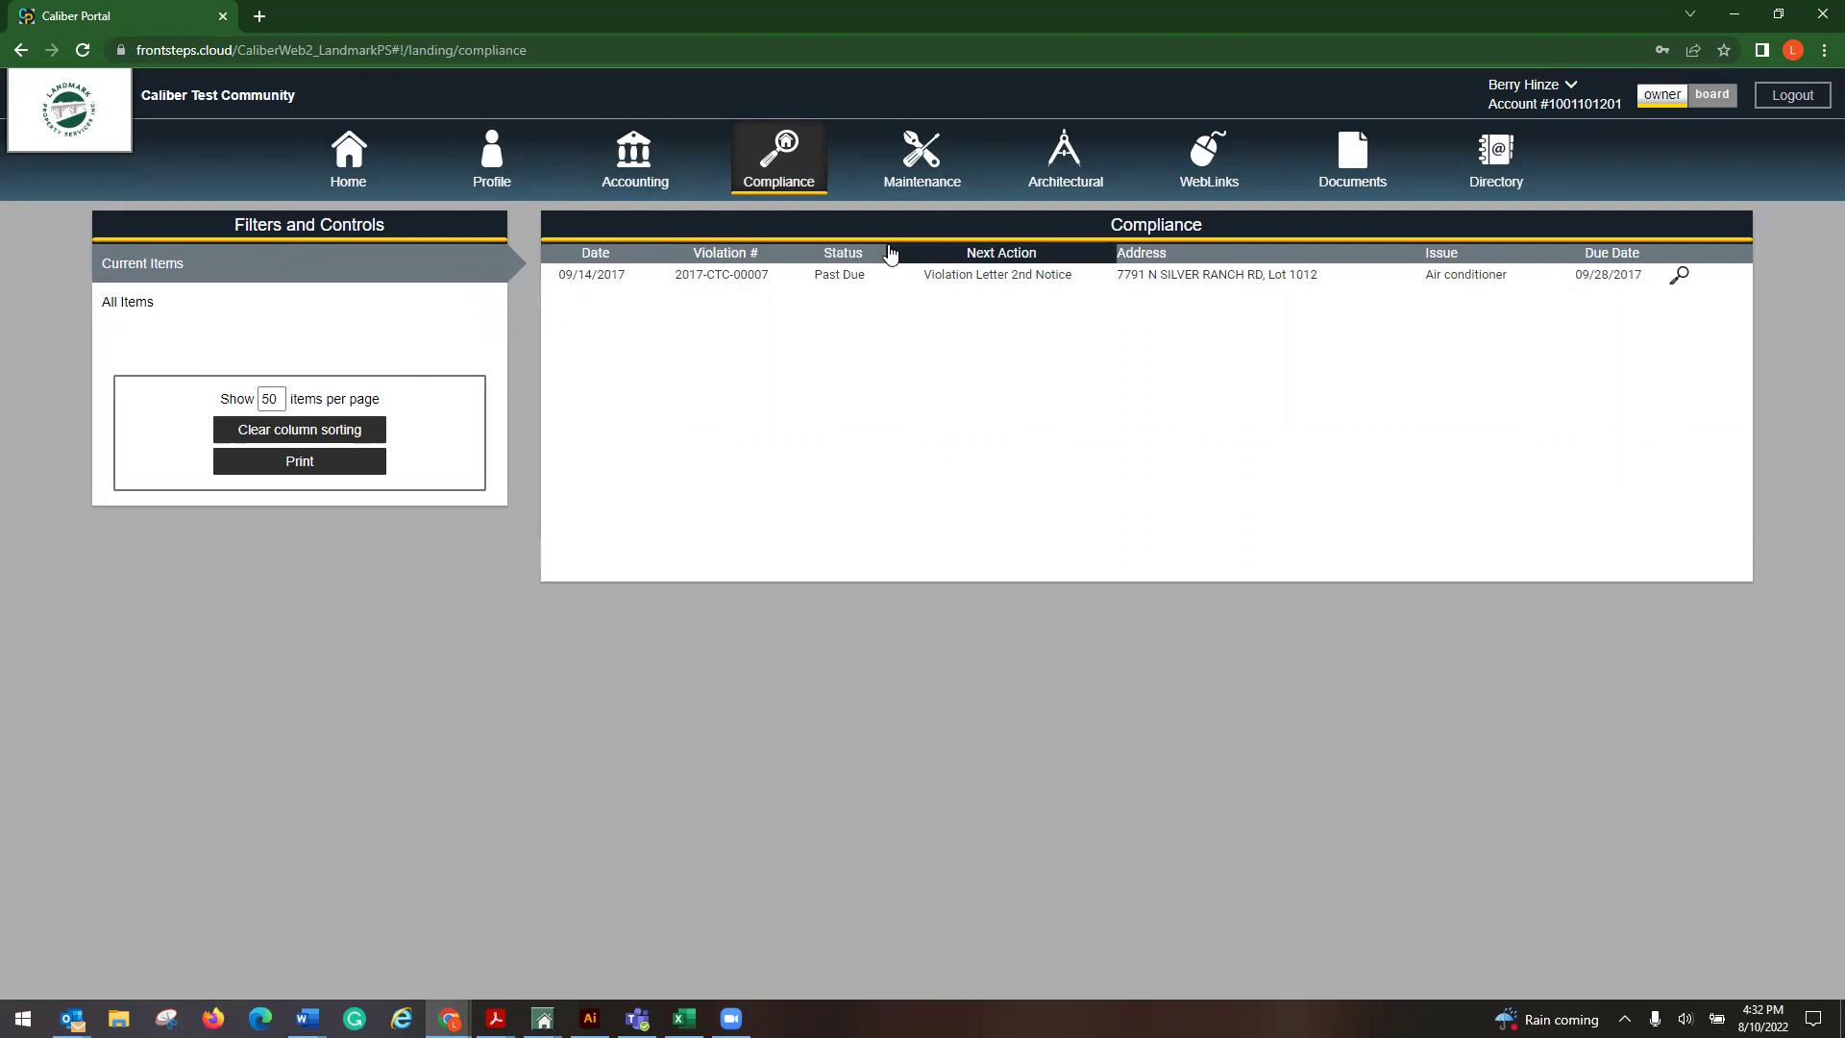
{"action": "left_click", "coordinate": [209, 309]}
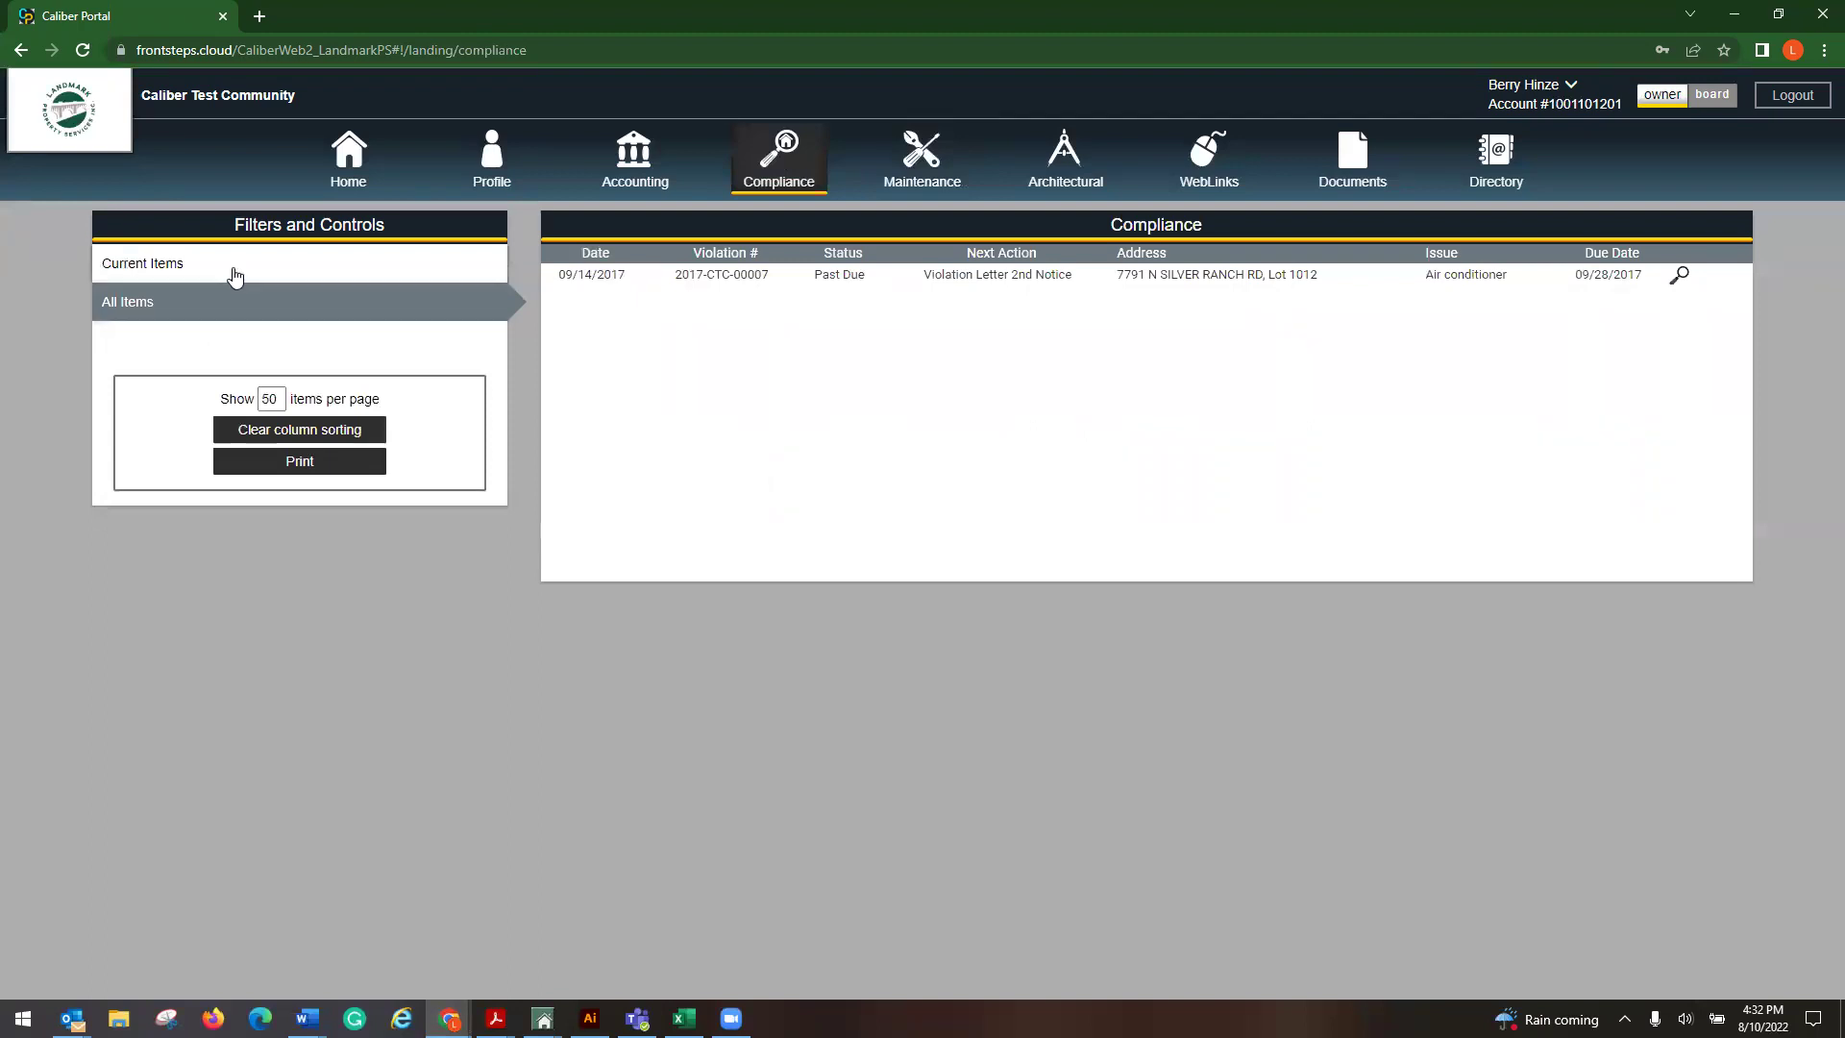
{"action": "left_click", "coordinate": [235, 275]}
{"action": "left_click", "coordinate": [607, 161]}
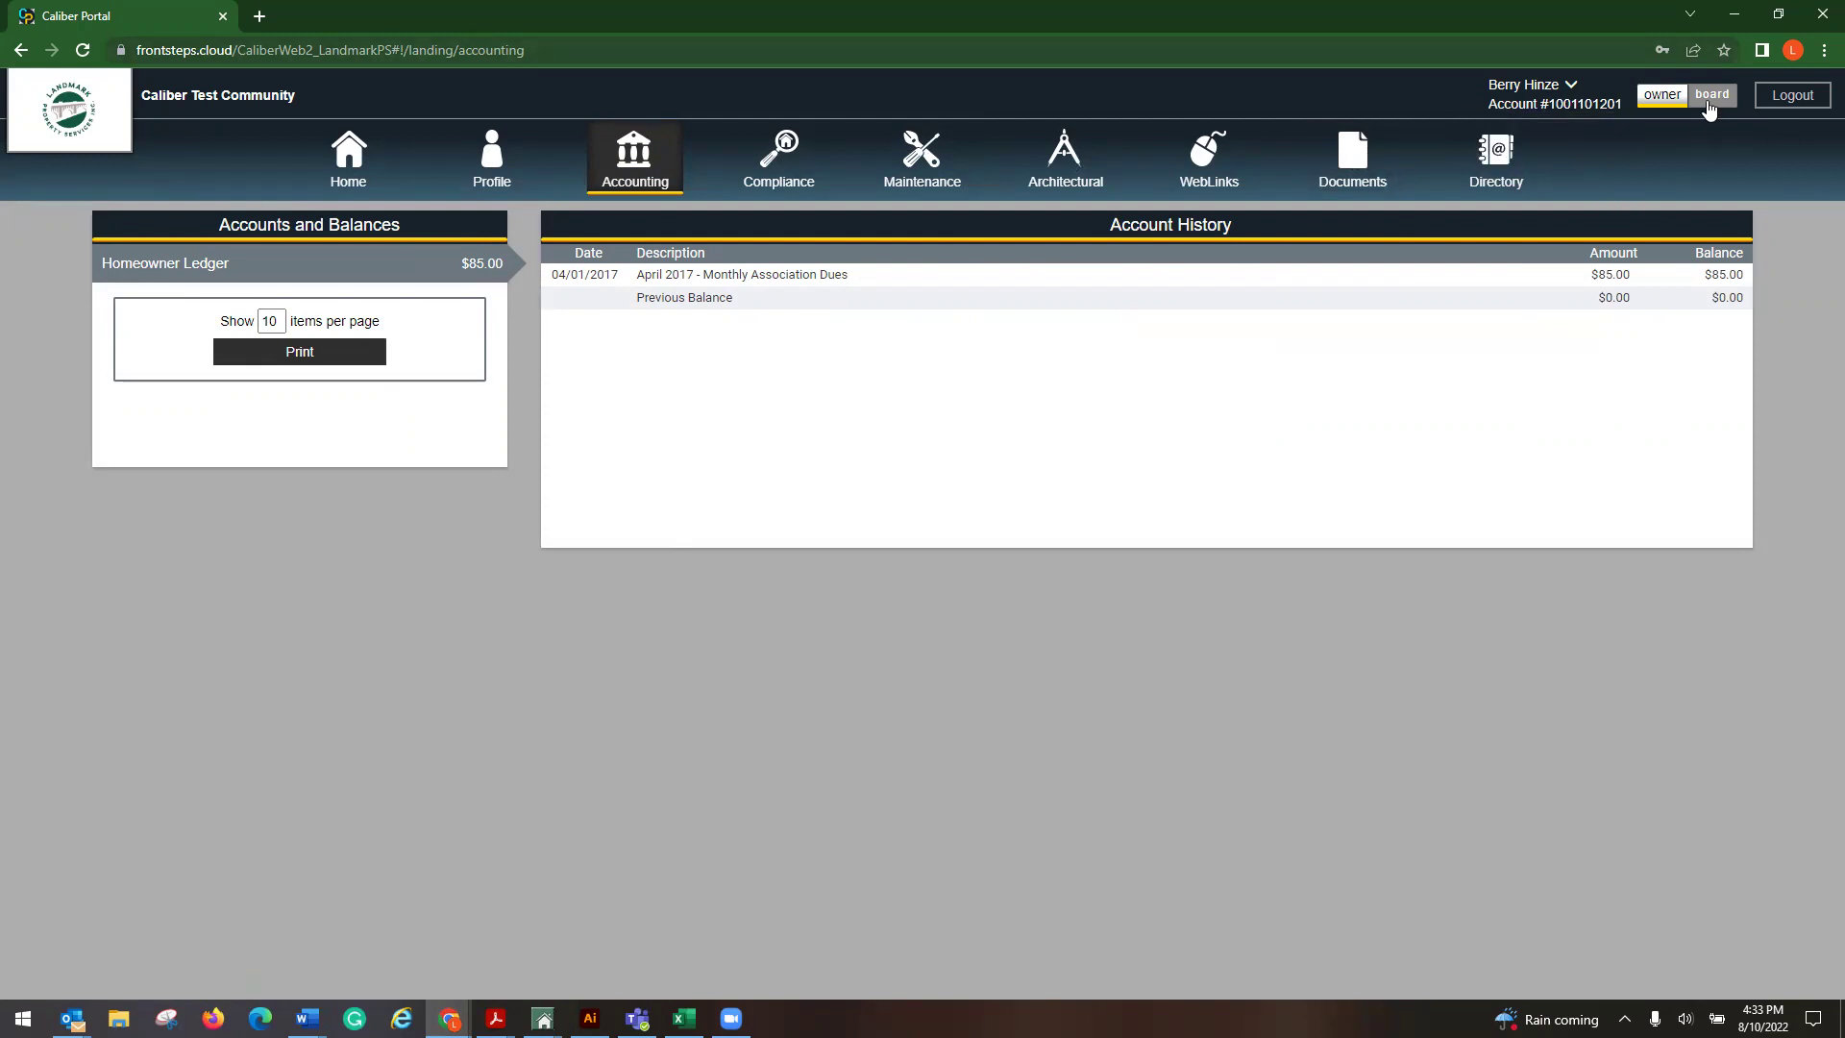
{"action": "mouse_move", "coordinate": [1581, 108]}
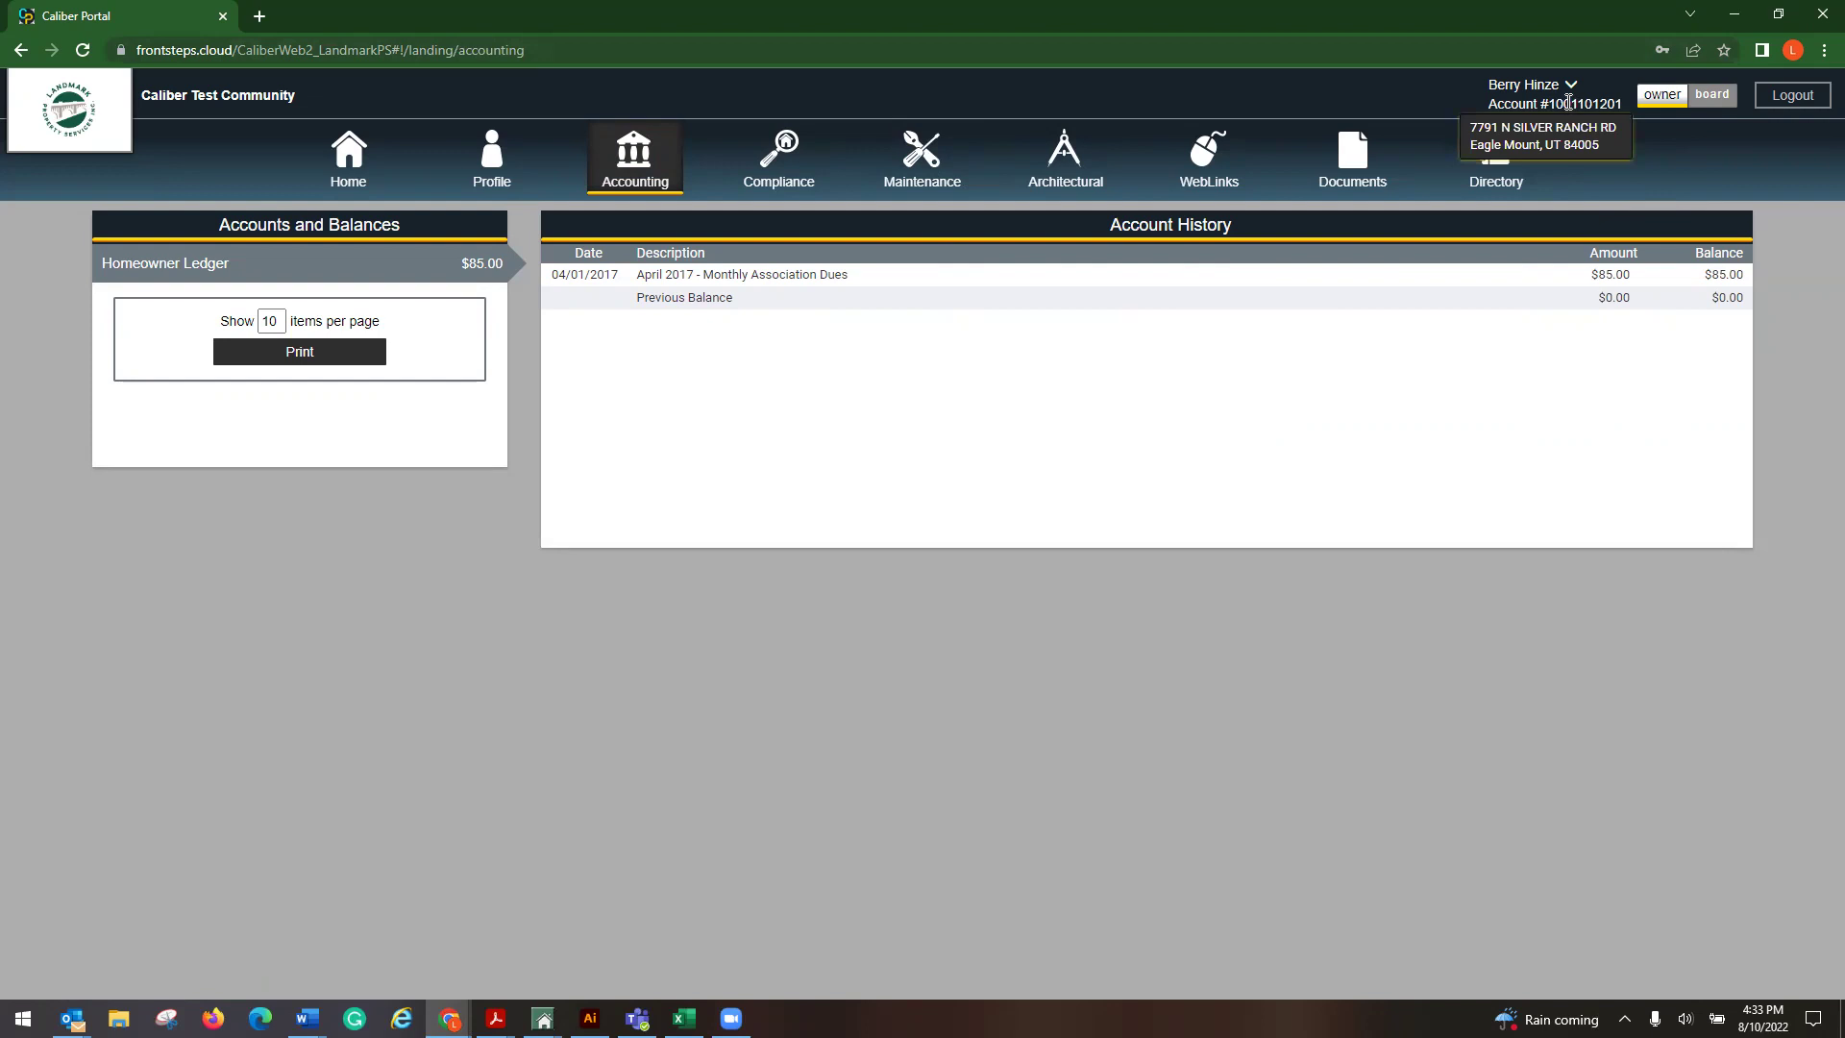
- Switch between board and owner views, ending on the owner Home dashboard
{"action": "left_click", "coordinate": [1705, 108]}
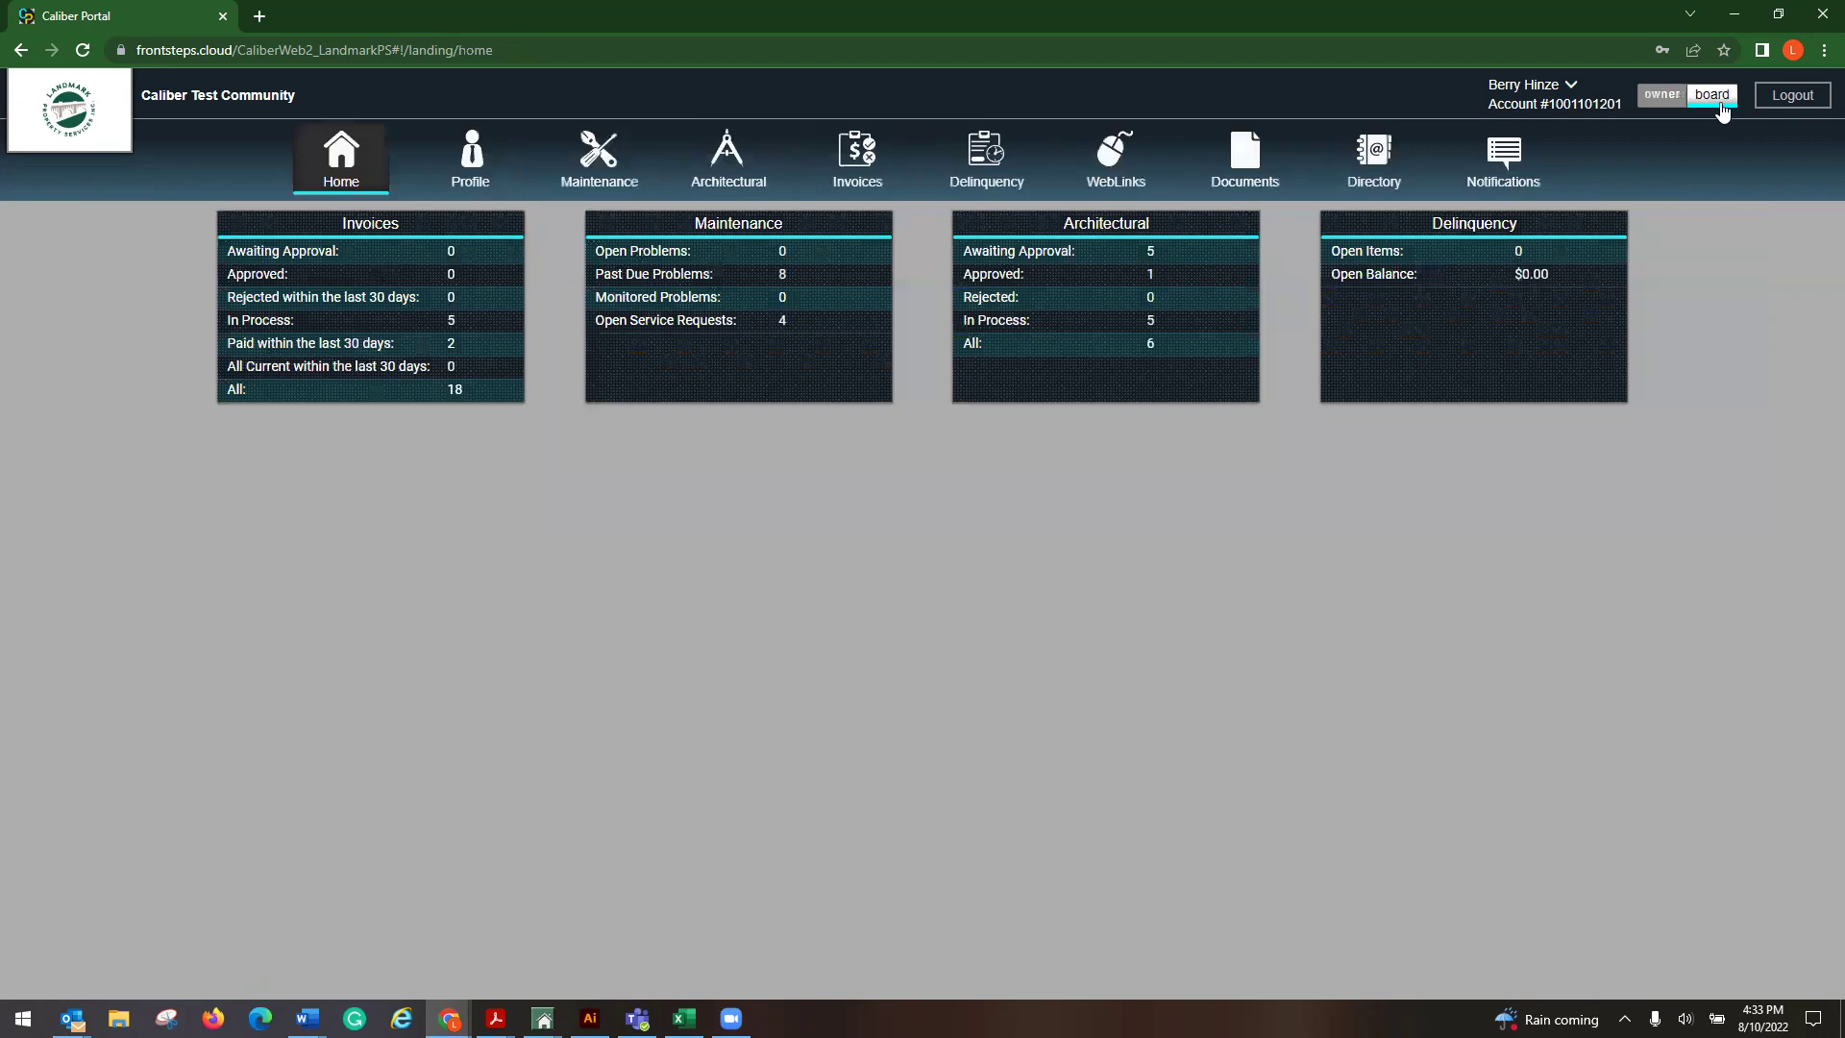
{"action": "left_click", "coordinate": [1720, 111]}
{"action": "left_click", "coordinate": [1706, 109]}
{"action": "left_click", "coordinate": [1648, 106]}
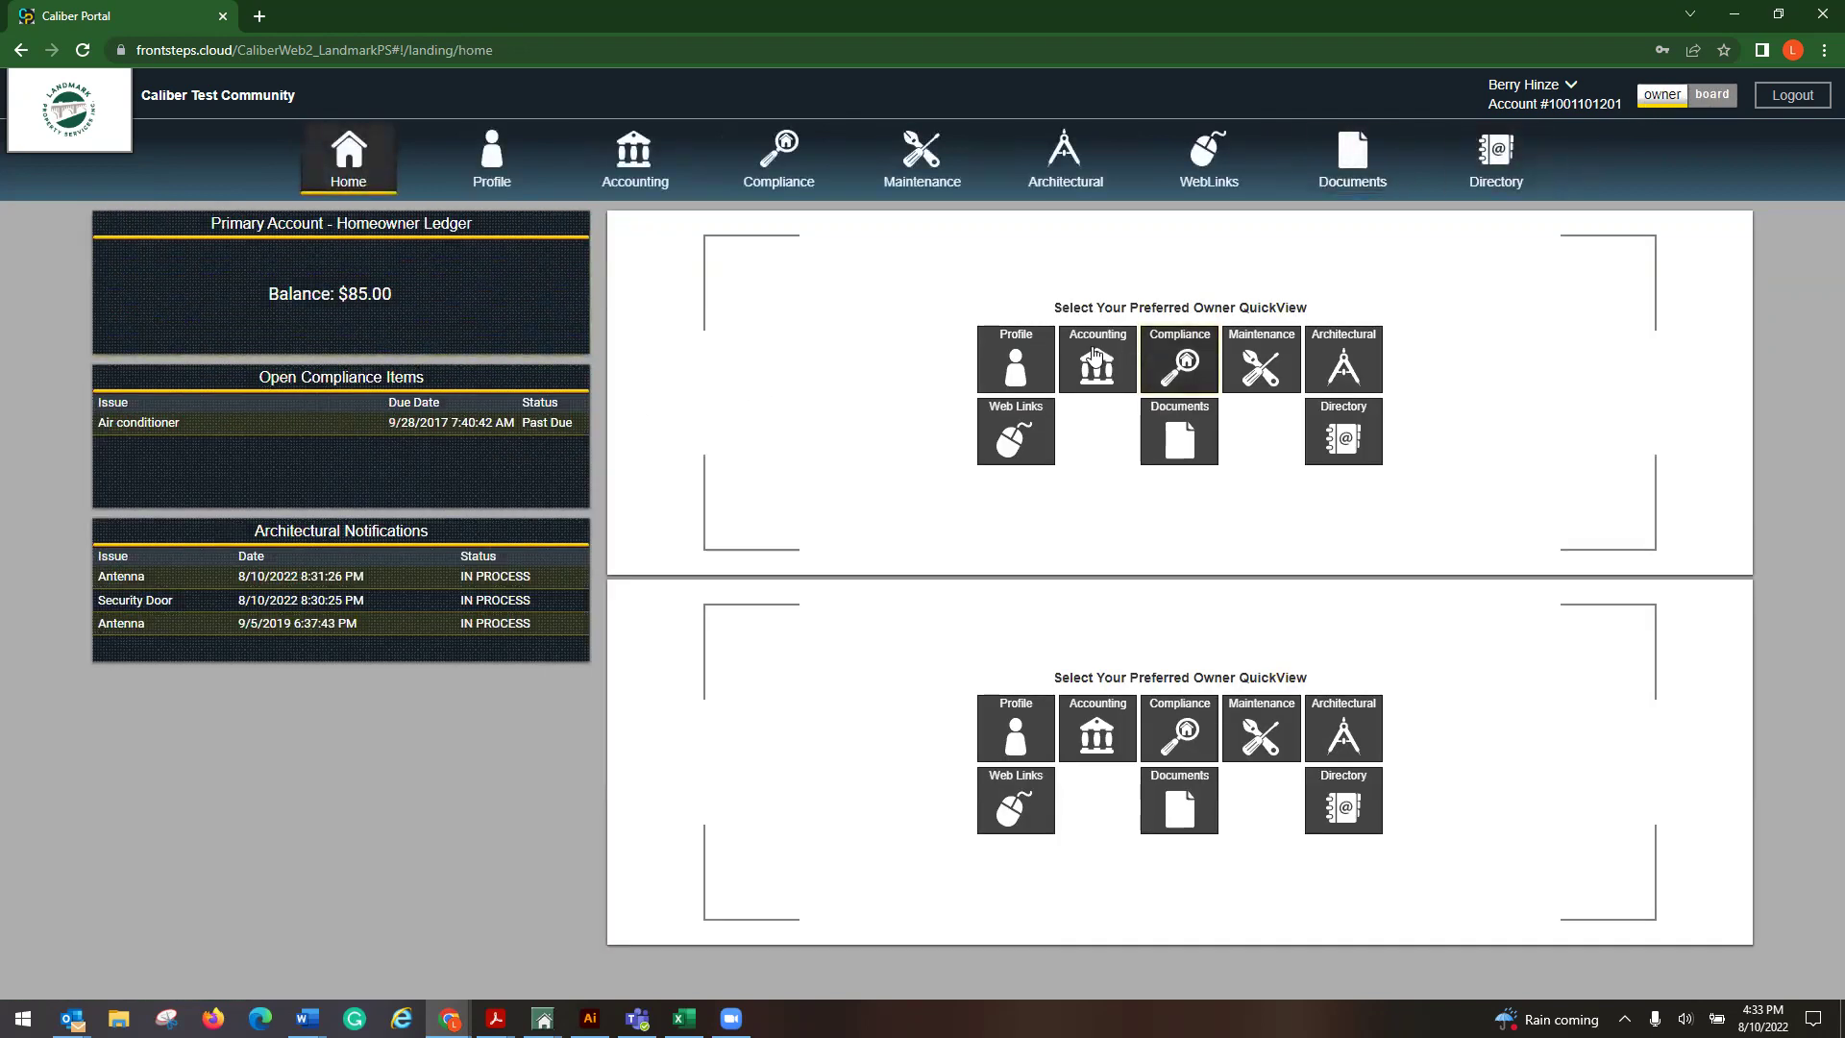
- Open the Profile QuickView with the owner's email record, then the Web Links panel
{"action": "left_click", "coordinate": [1031, 357]}
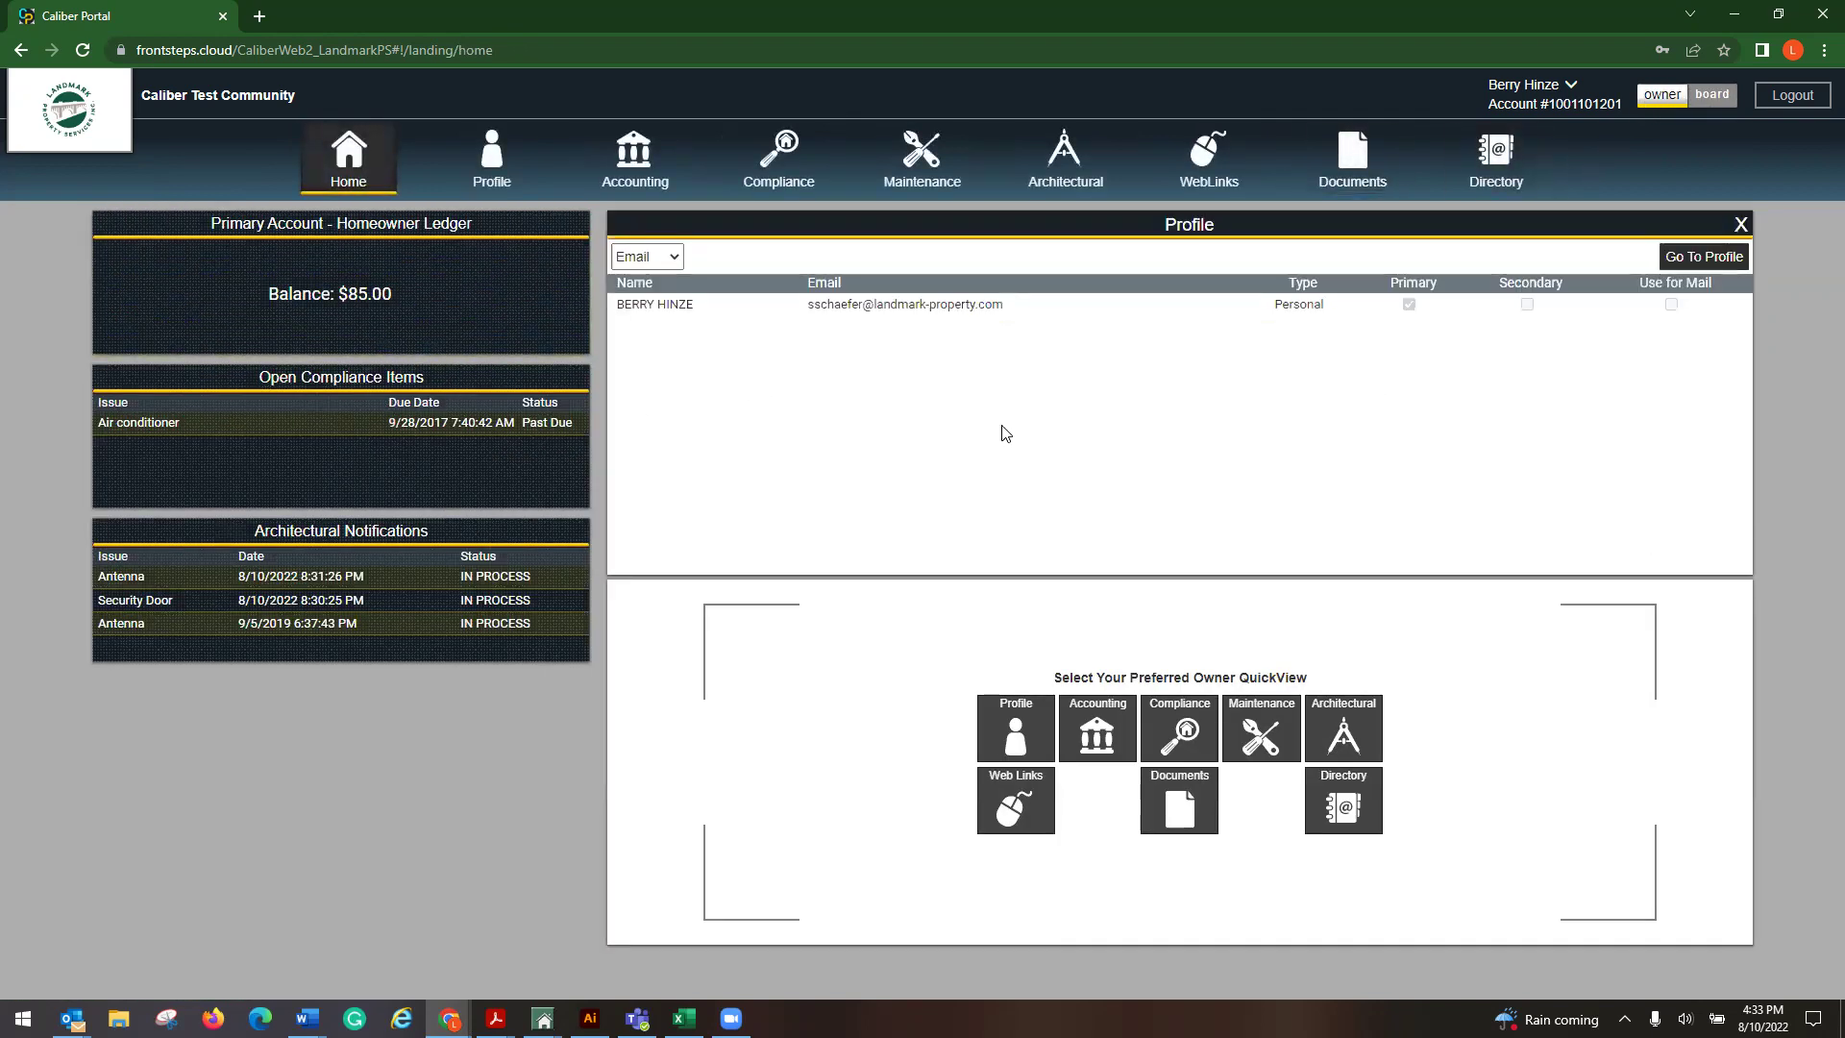
{"action": "left_click", "coordinate": [1011, 810]}
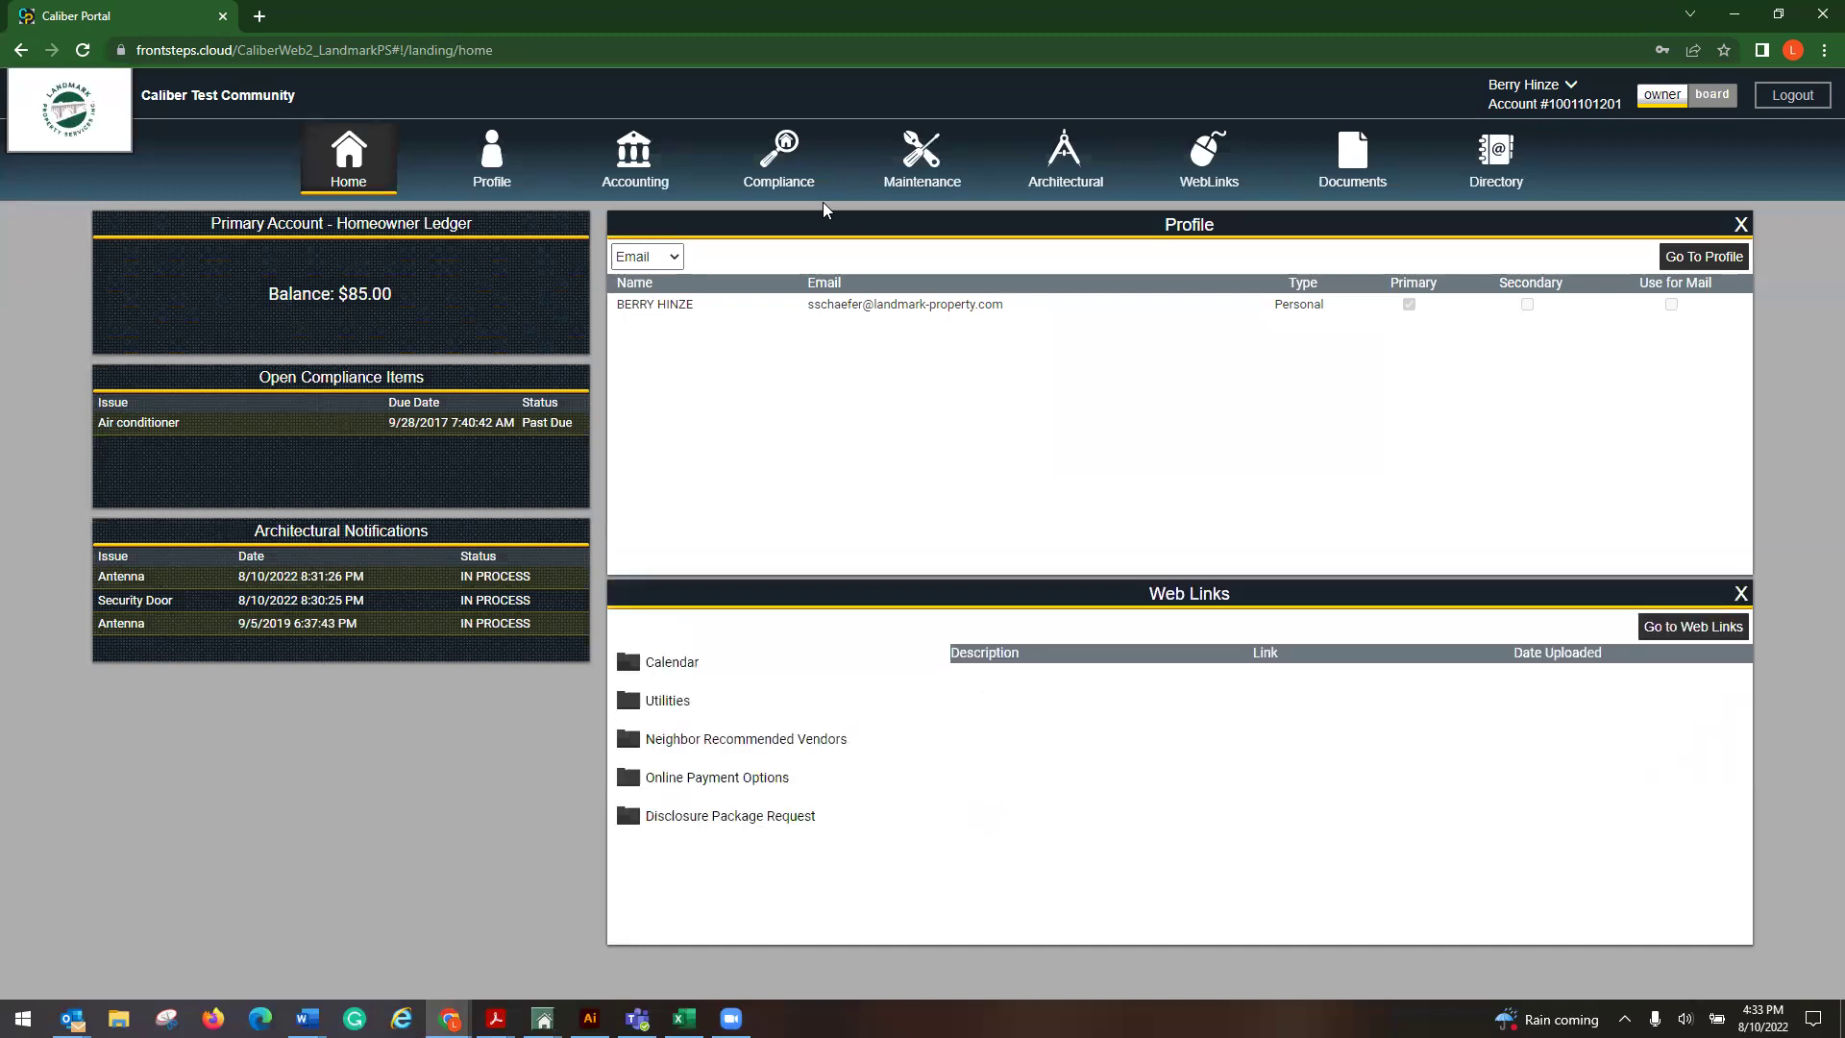